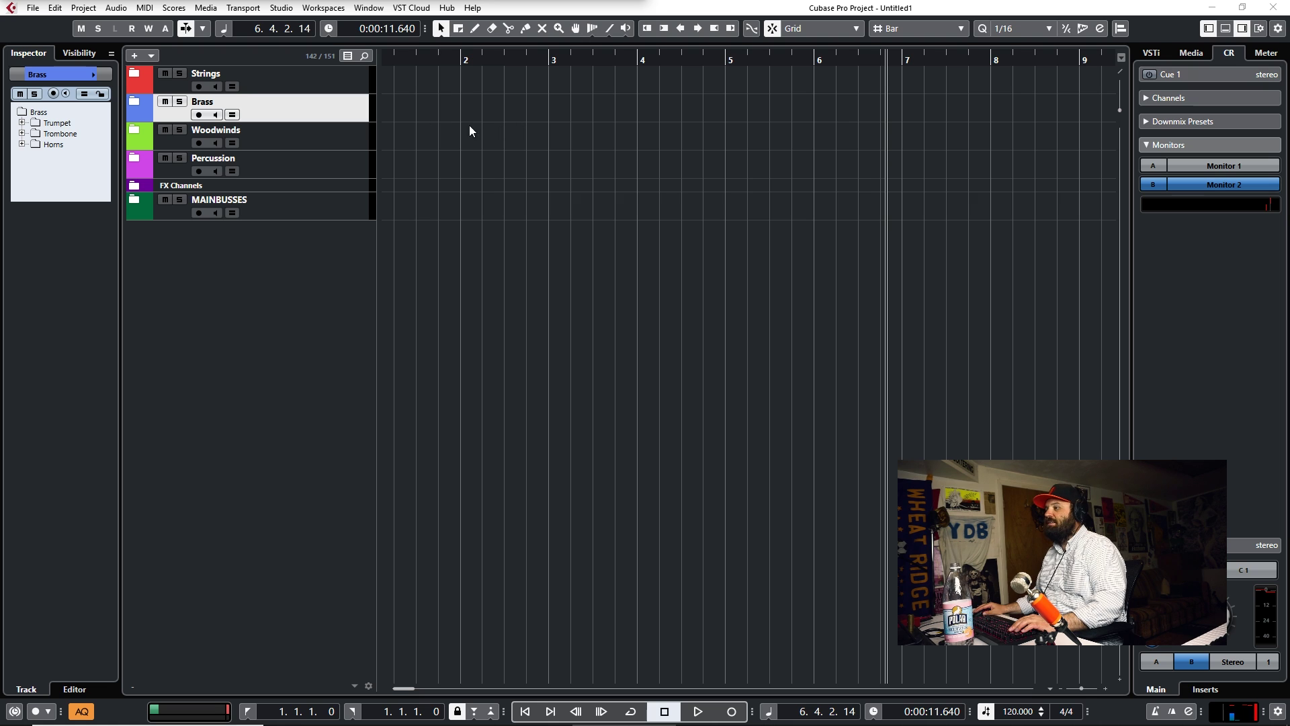
# Expand the Brass and Horns folders and open the 4 FH Standard track's HALion Sonic 3 instrument.
pyautogui.click(132, 107)
pyautogui.click(132, 106)
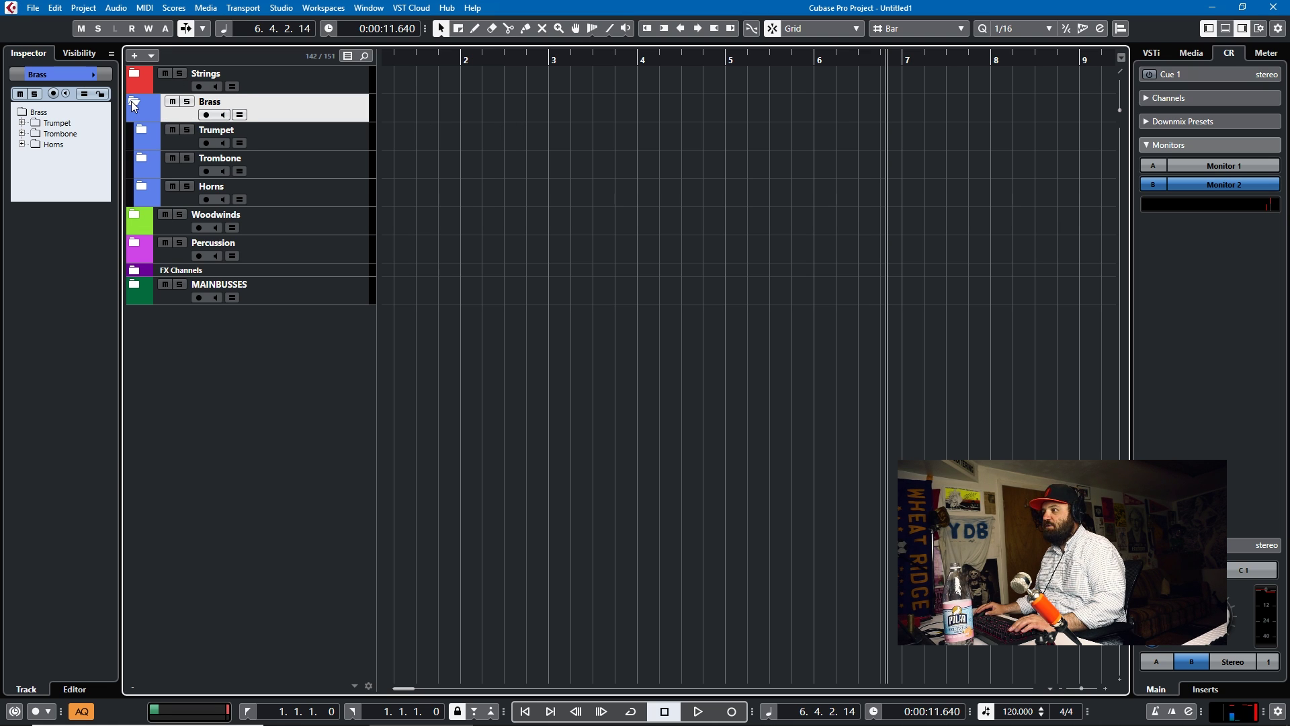
pyautogui.click(142, 186)
pyautogui.click(341, 222)
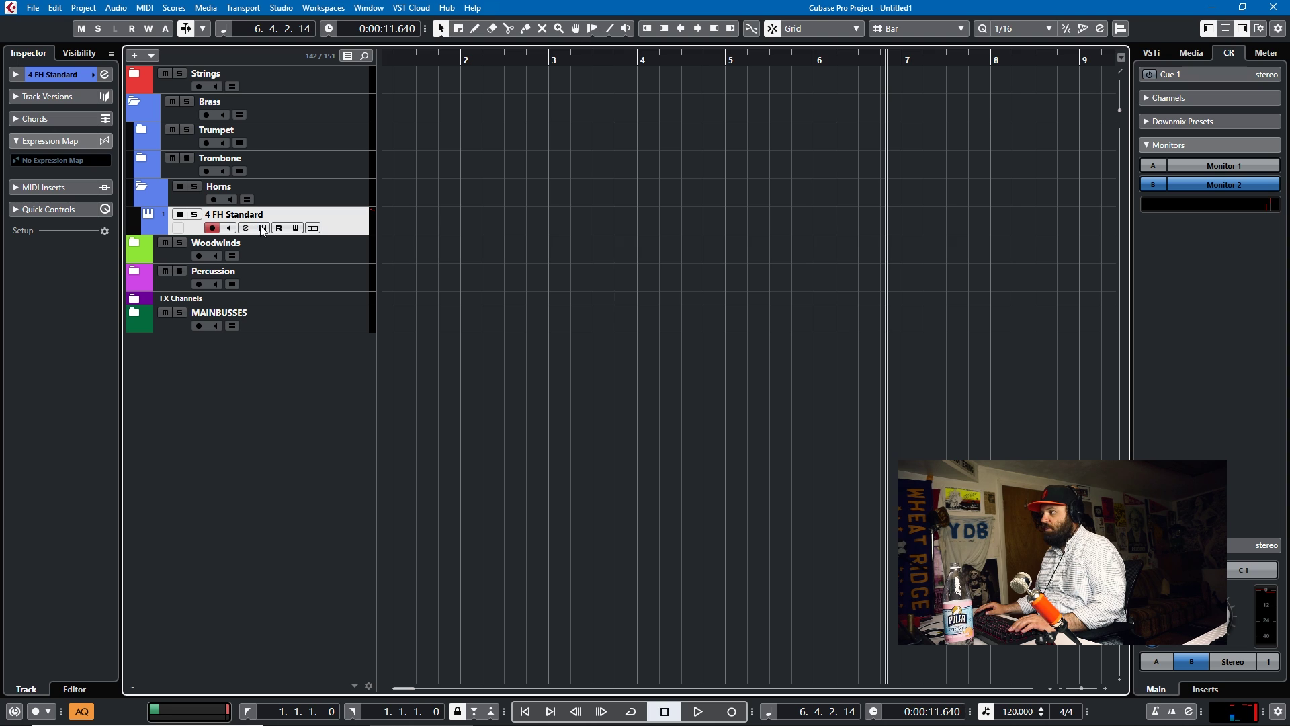
pyautogui.click(263, 229)
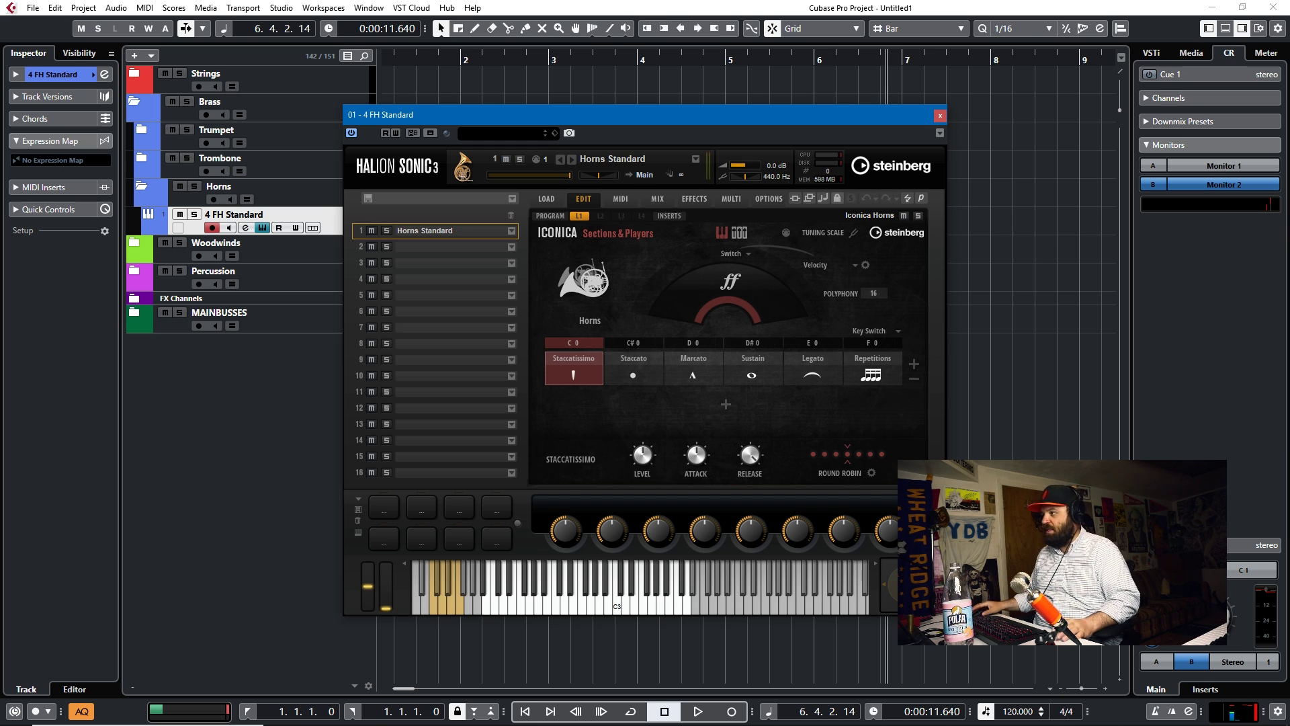
# Audition the Staccato, Marcato, Sustain, Legato and Repetitions key switches, leaving Repetitions active with its settings shown.
pyautogui.moveTo(755, 117); pyautogui.dragTo(731, 96)
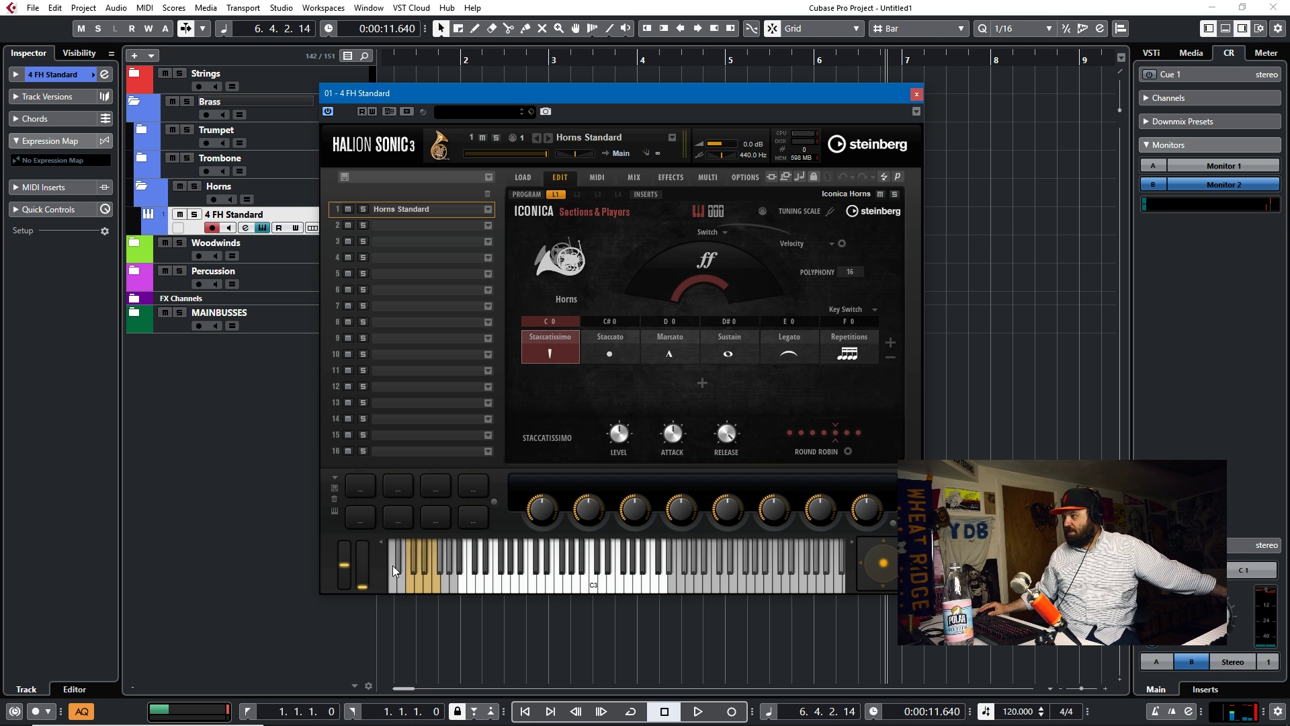
pyautogui.click(413, 561)
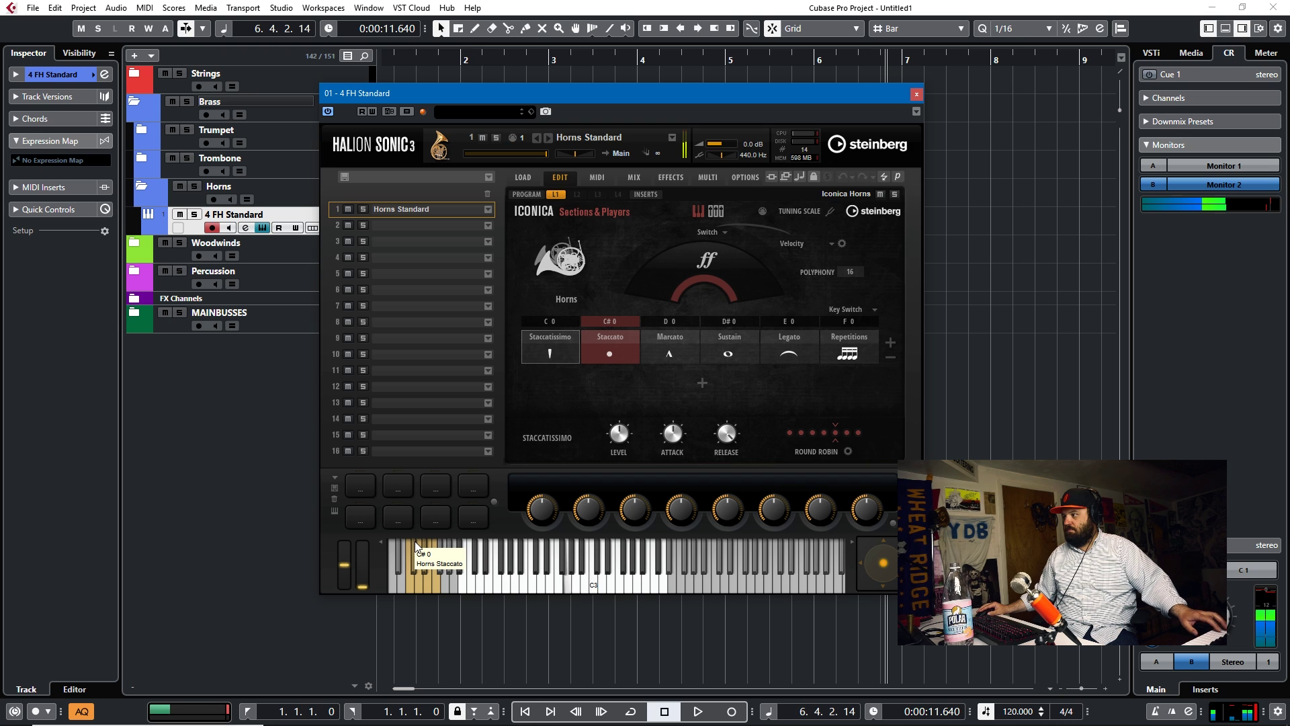
pyautogui.click(420, 584)
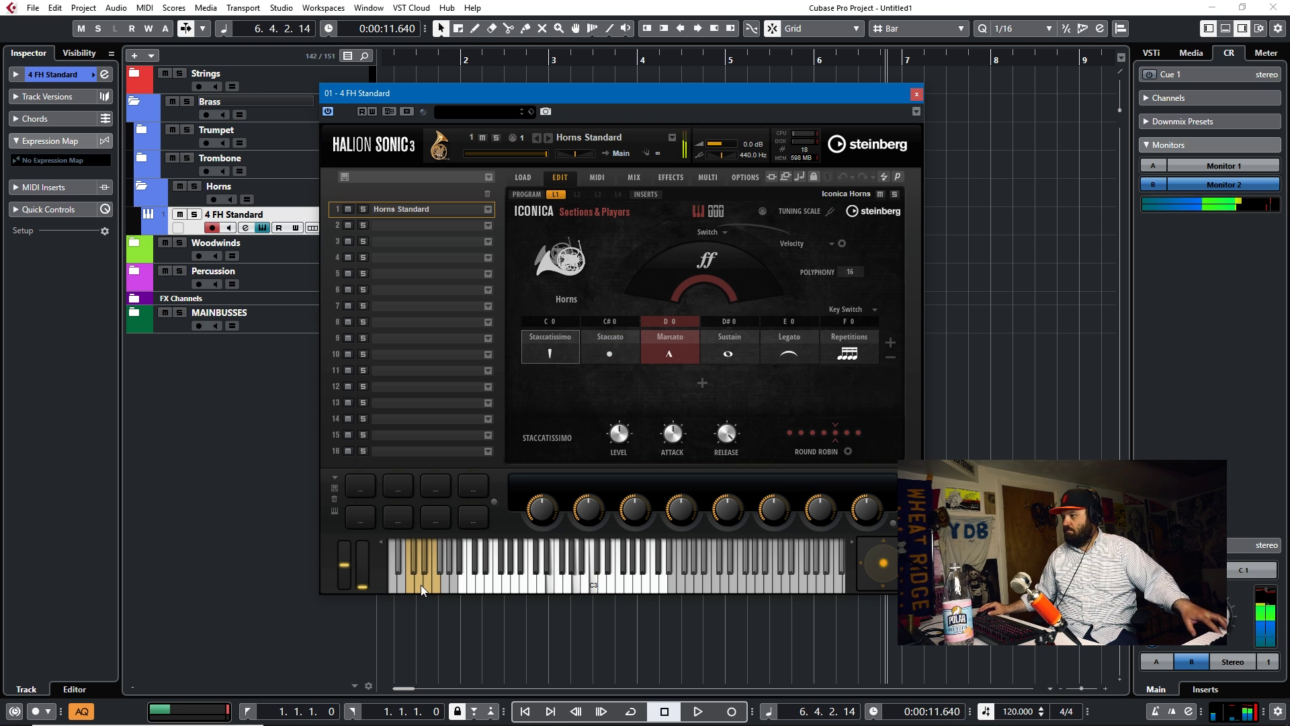
pyautogui.click(423, 569)
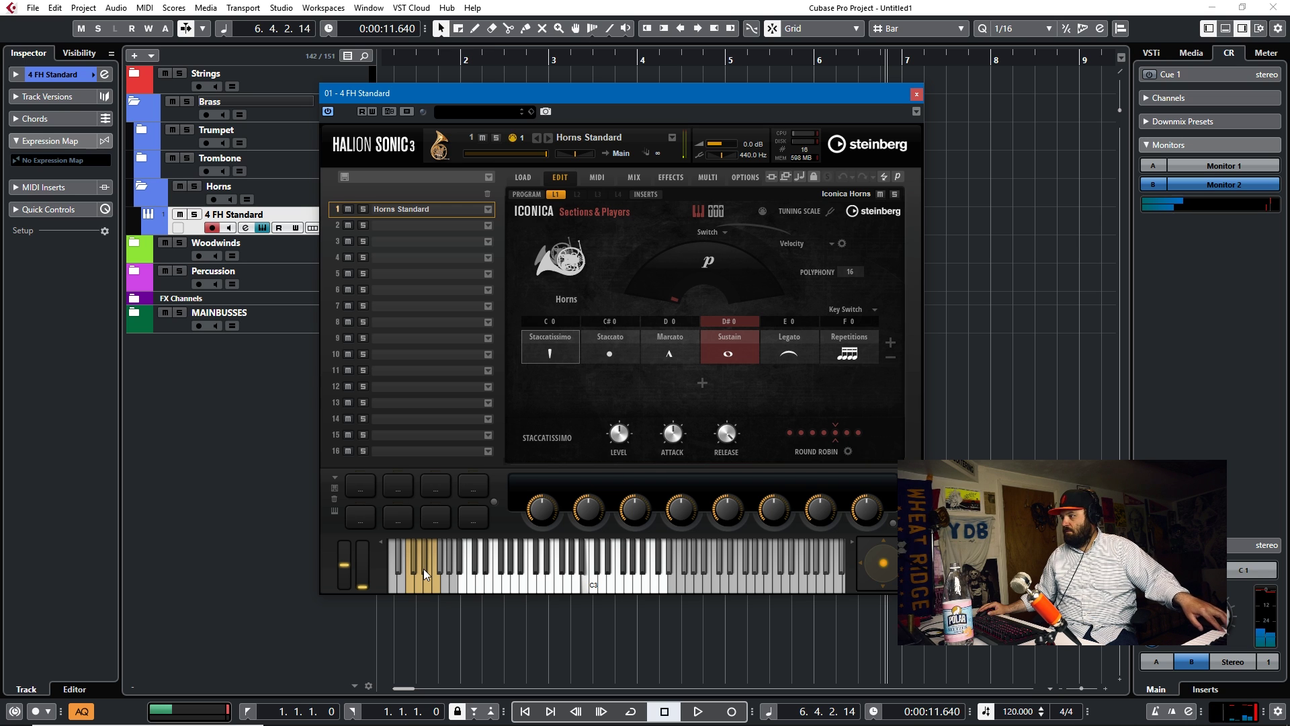
pyautogui.click(426, 578)
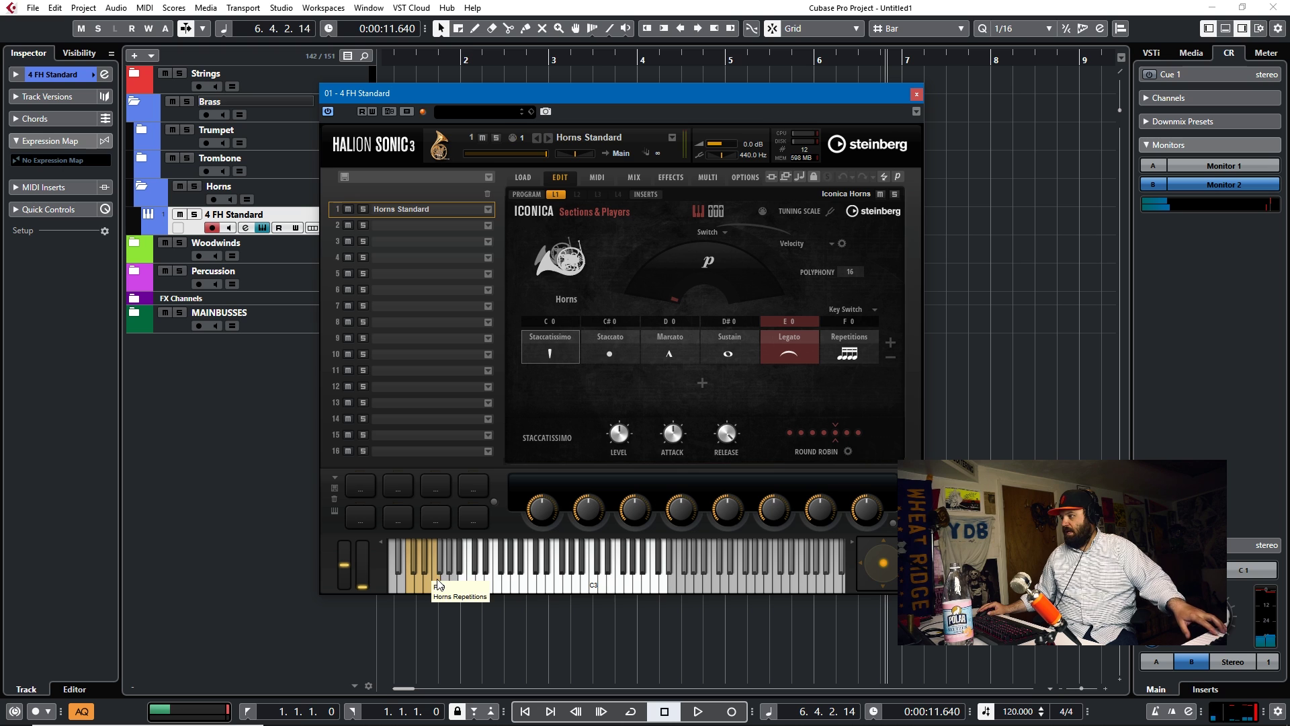
pyautogui.click(432, 578)
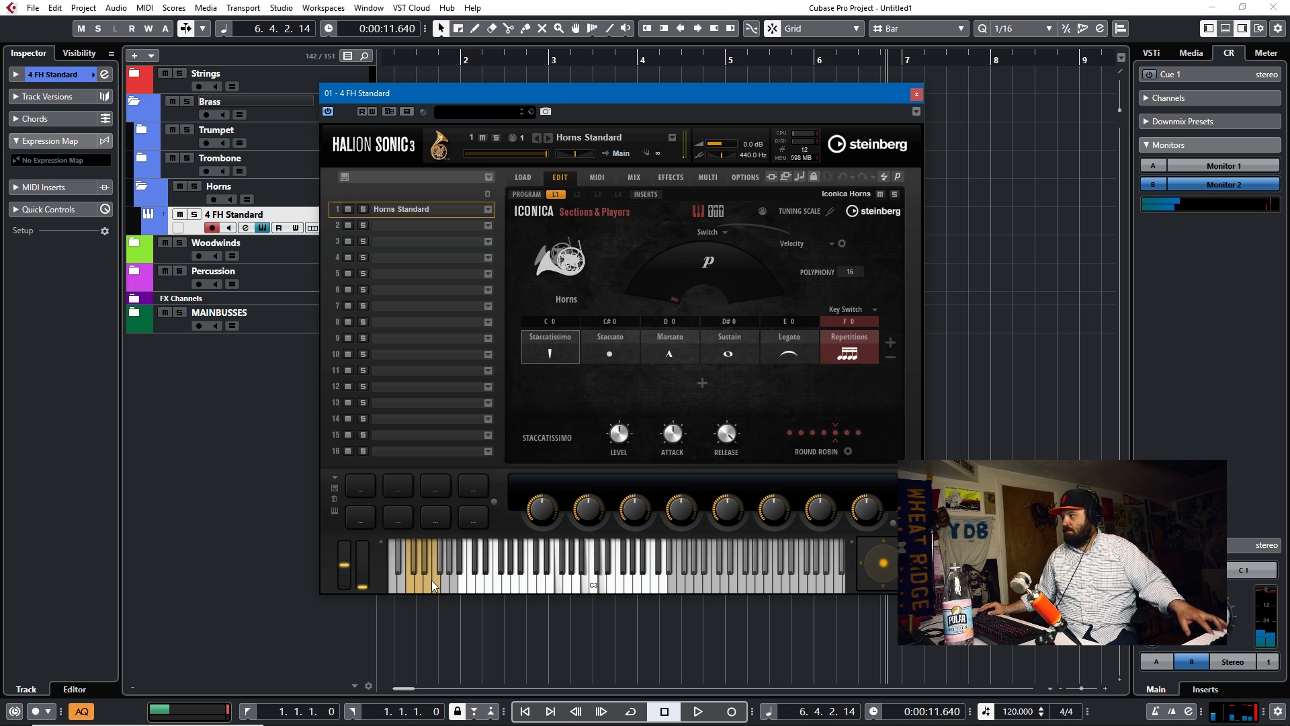
pyautogui.click(850, 352)
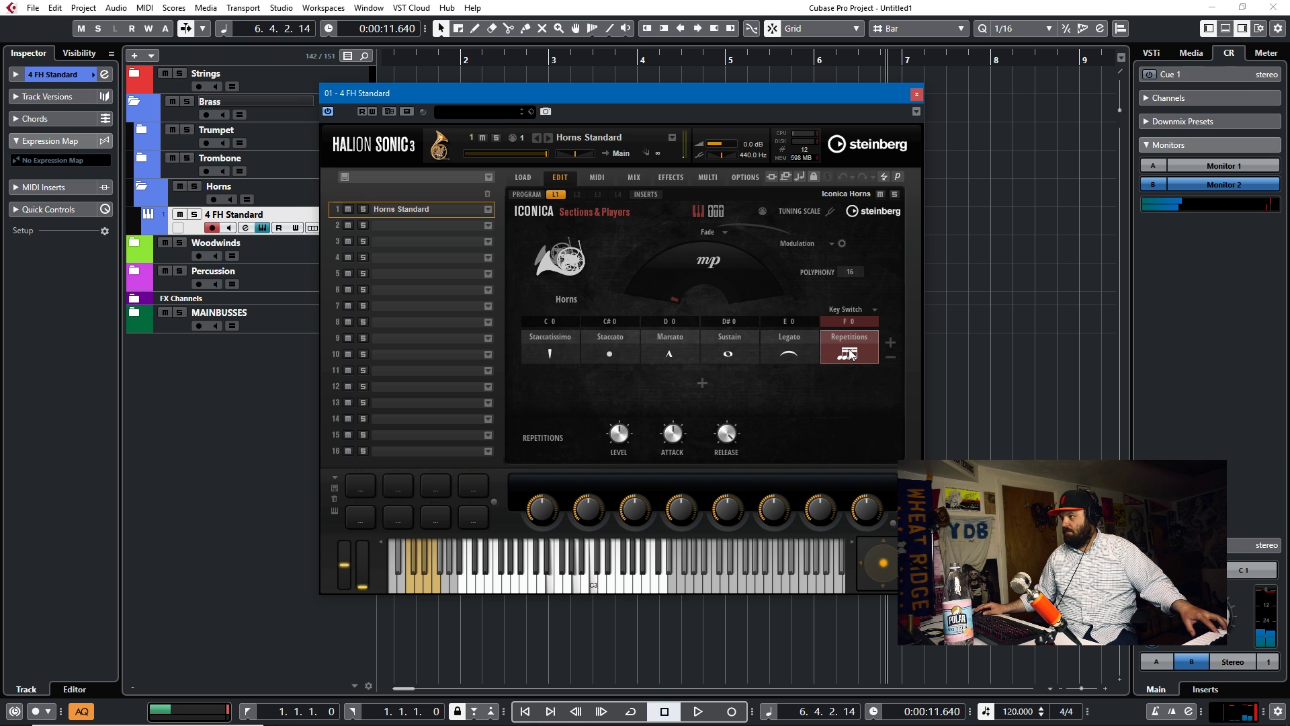
pyautogui.moveTo(488, 93); pyautogui.dragTo(724, 94)
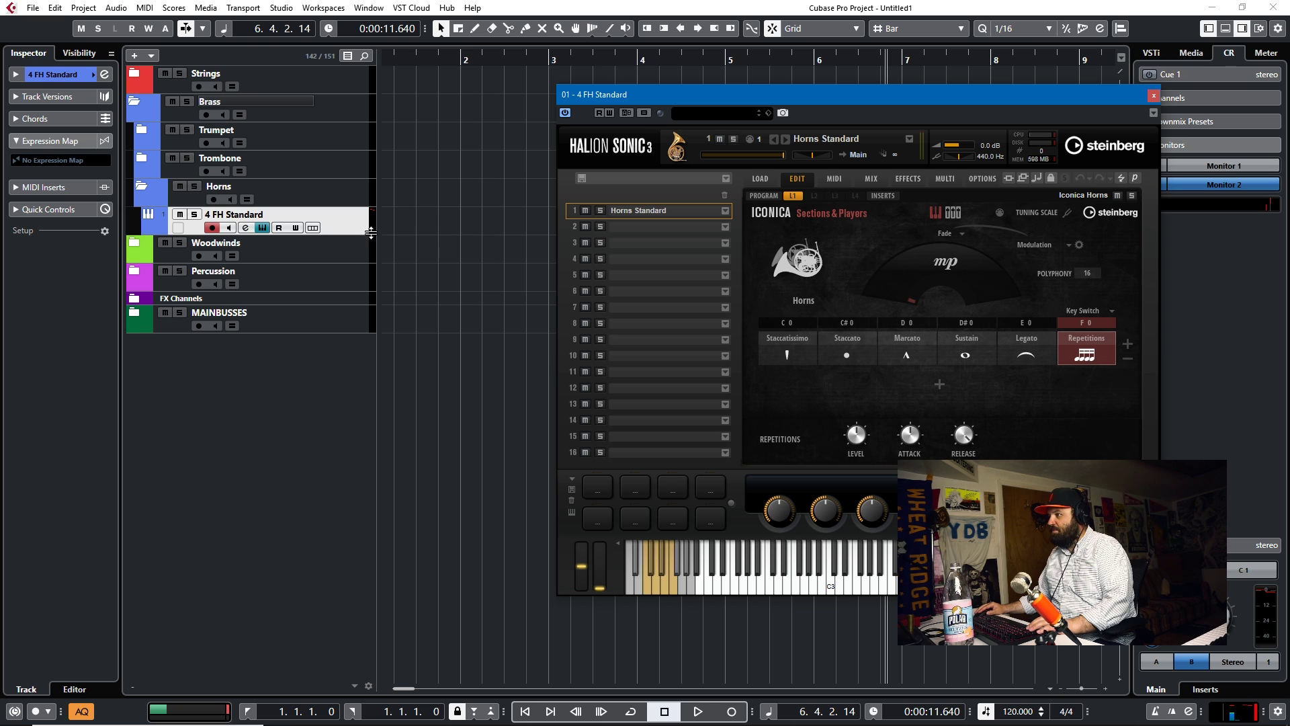
# Draw a one-bar MIDI part at bar 1 on the 4 FH Standard track and open it in the Key Editor.
pyautogui.scroll(2, 447, 222)
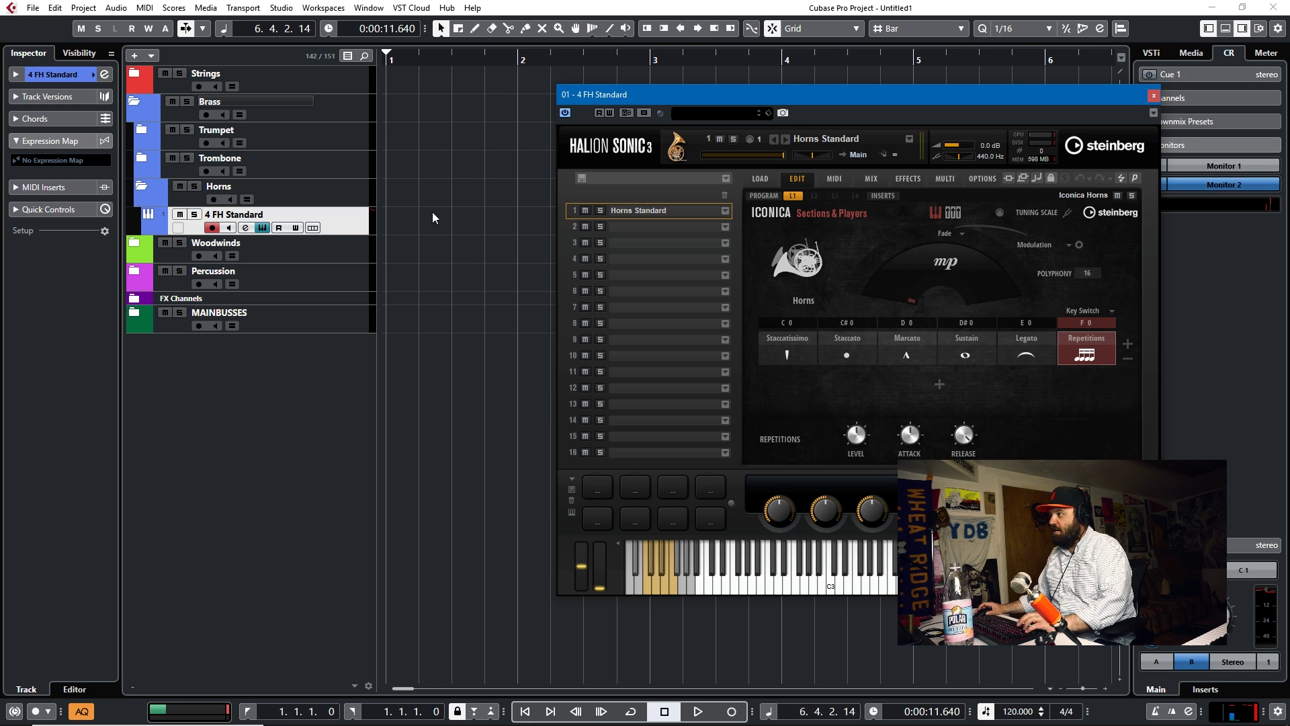
pyautogui.doubleClick(430, 217)
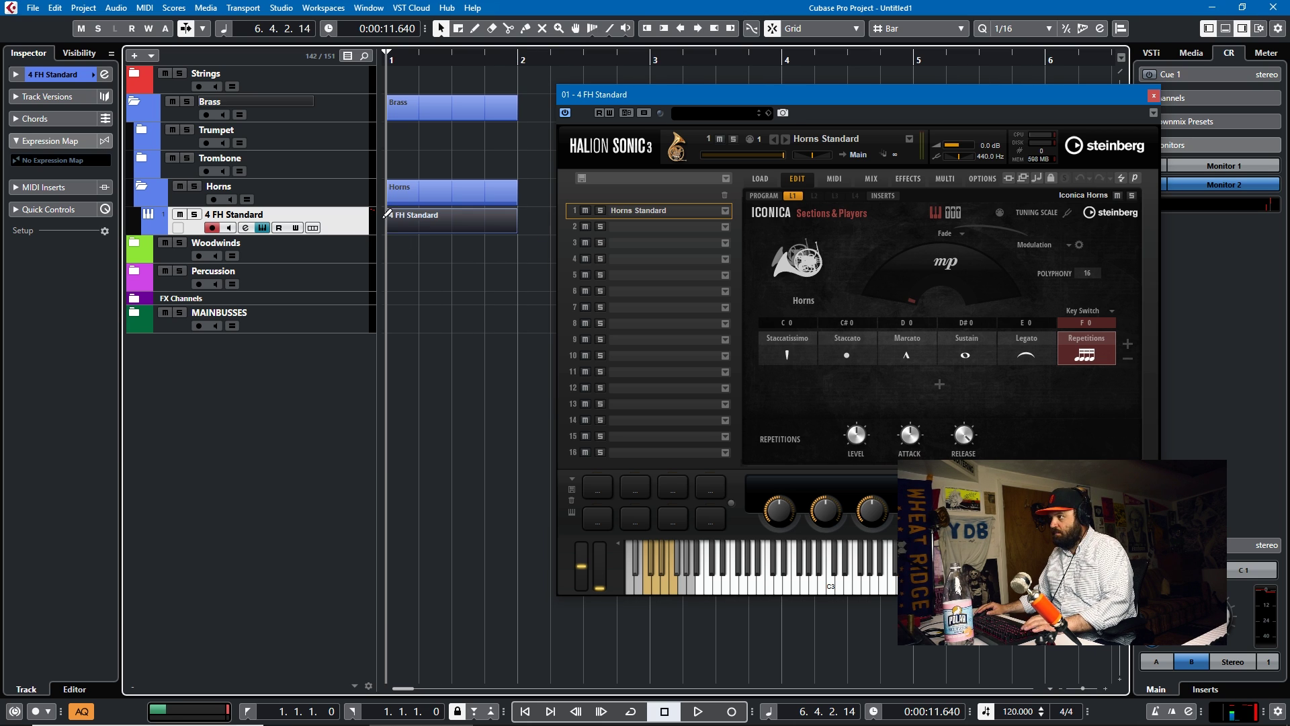
pyautogui.doubleClick(426, 226)
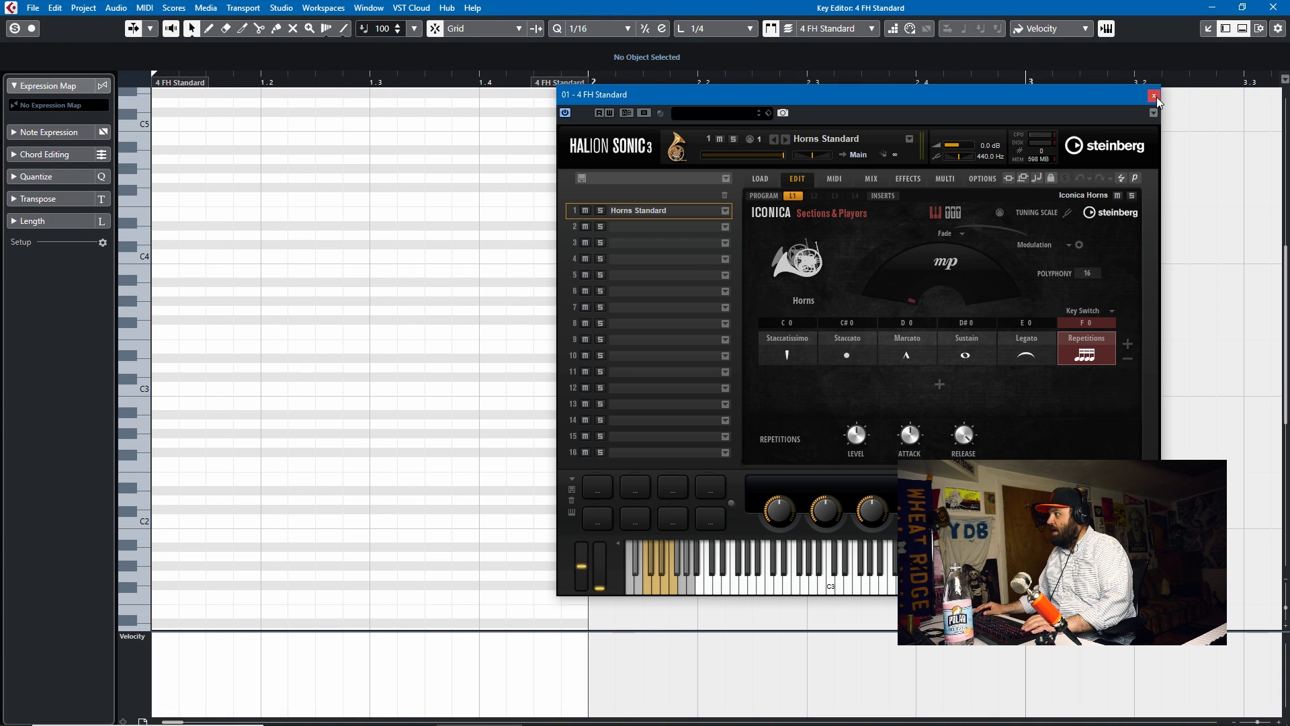
pyautogui.moveTo(977, 97); pyautogui.dragTo(1155, 94)
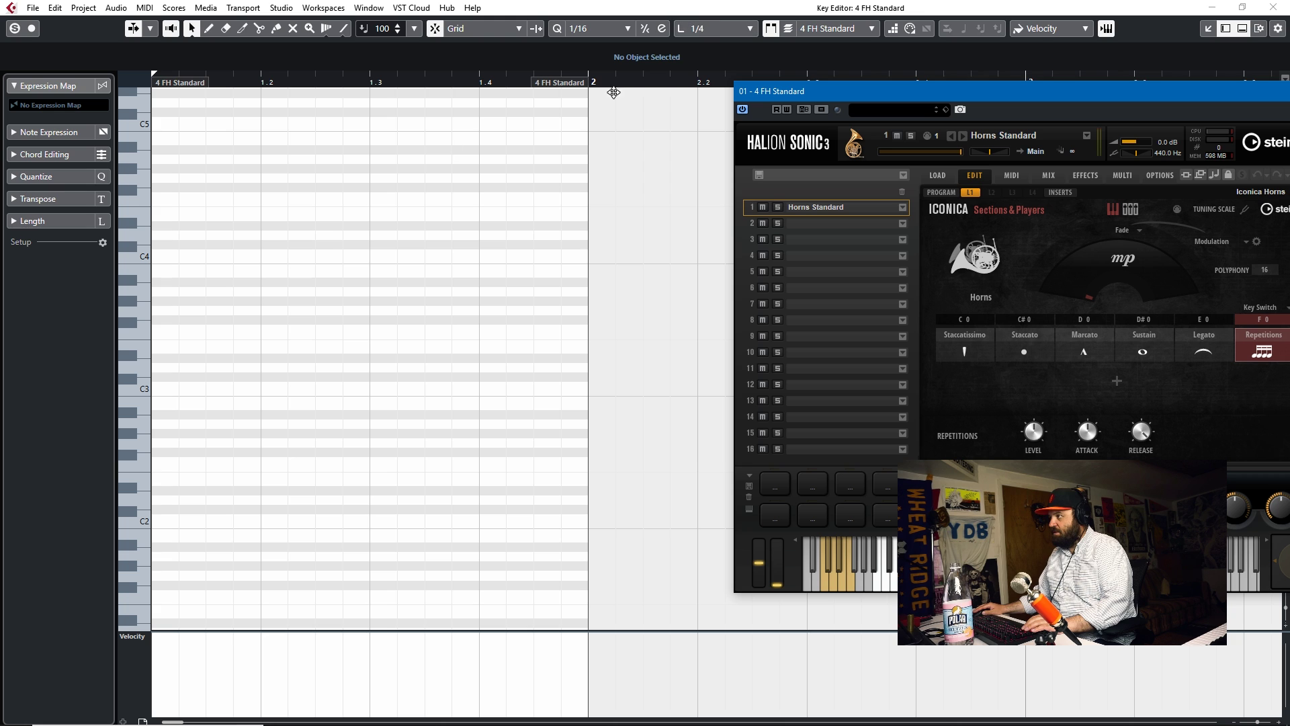
# Draw one-beat notes C3, C#3, D3 and D#3 across bar 1.
pyautogui.click(167, 387)
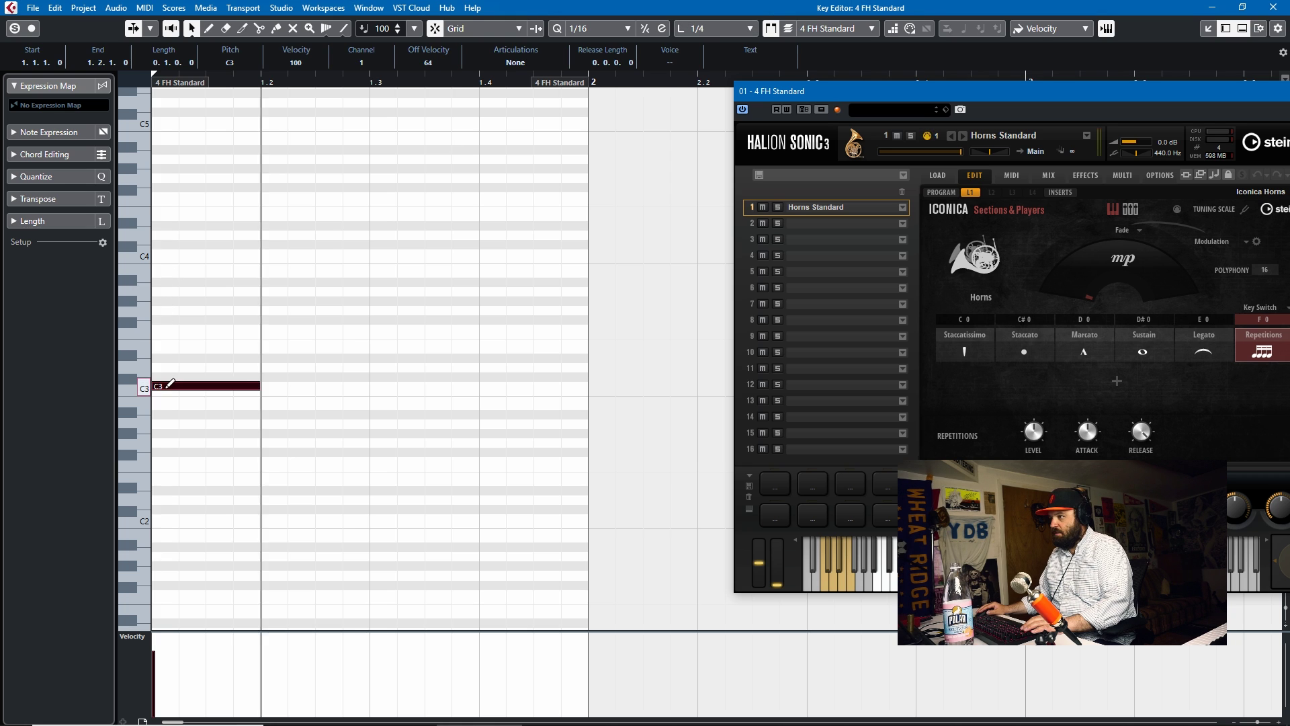
pyautogui.click(266, 377)
pyautogui.click(375, 367)
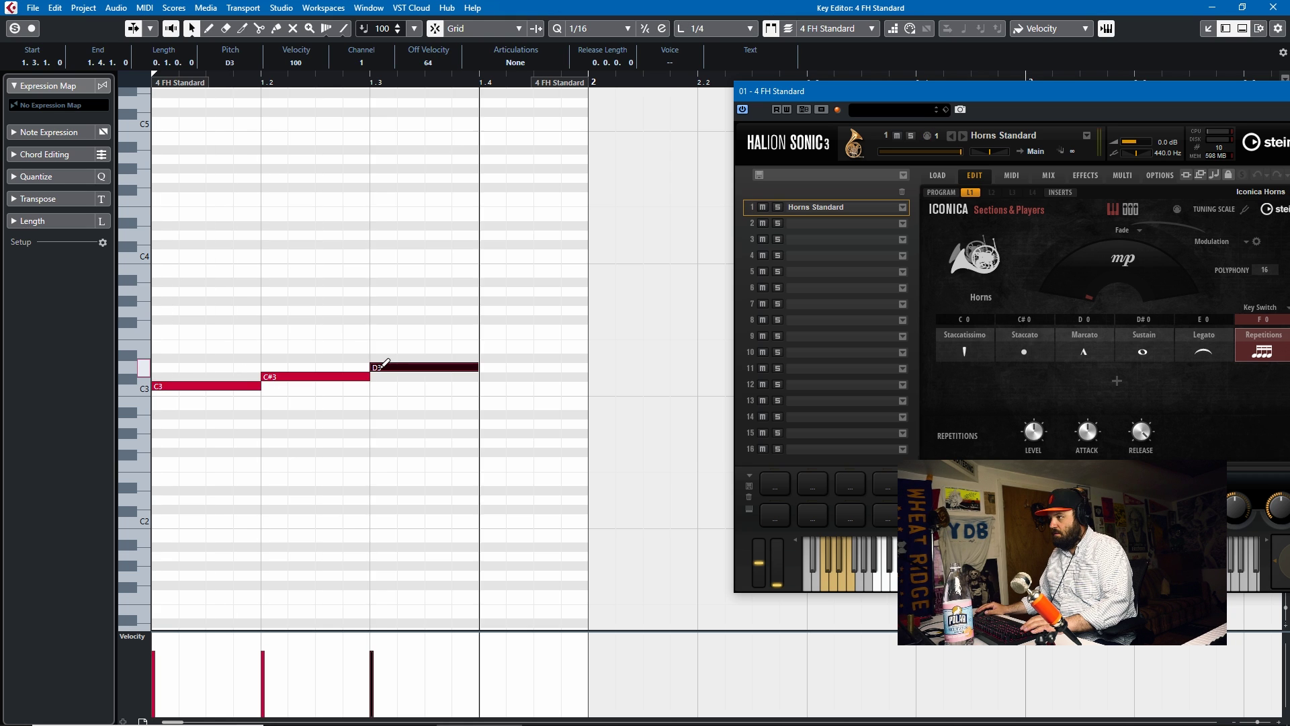
pyautogui.click(486, 357)
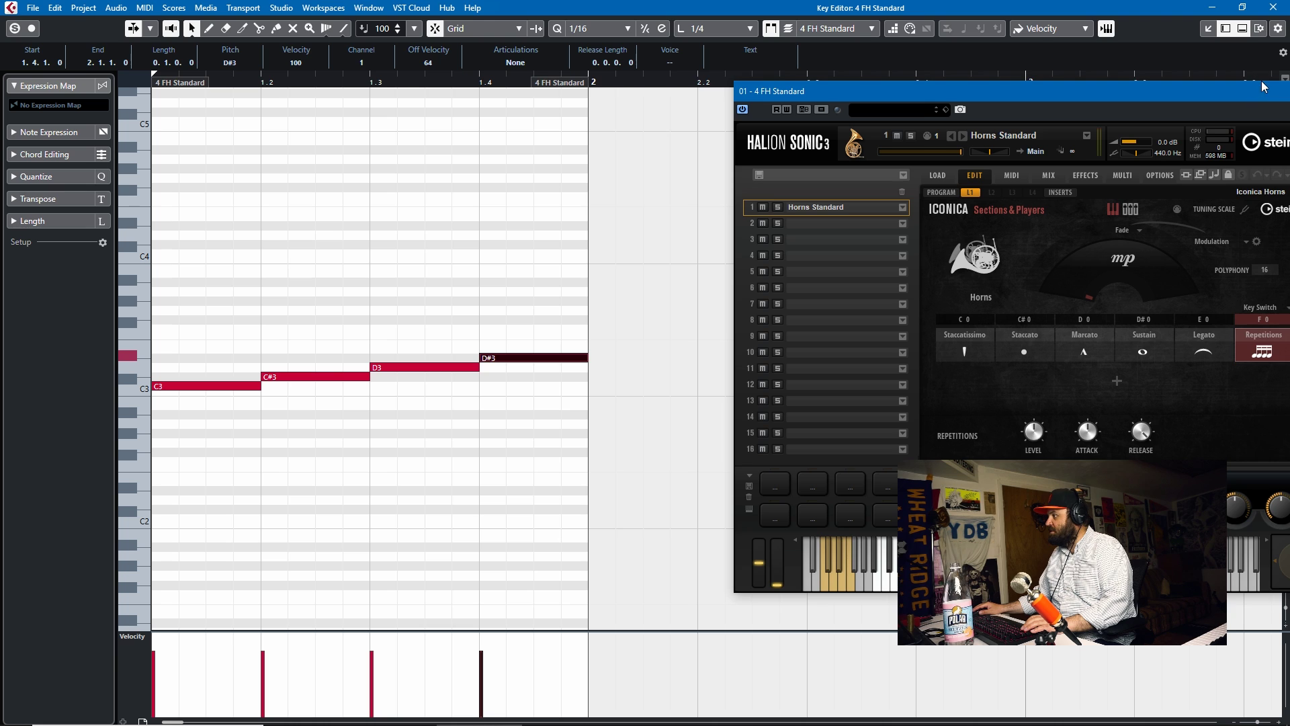
# Close HALion Sonic and the note editor, then lengthen the part to end at bar 3.
pyautogui.moveTo(1263, 87); pyautogui.dragTo(965, 87)
pyautogui.click(1044, 90)
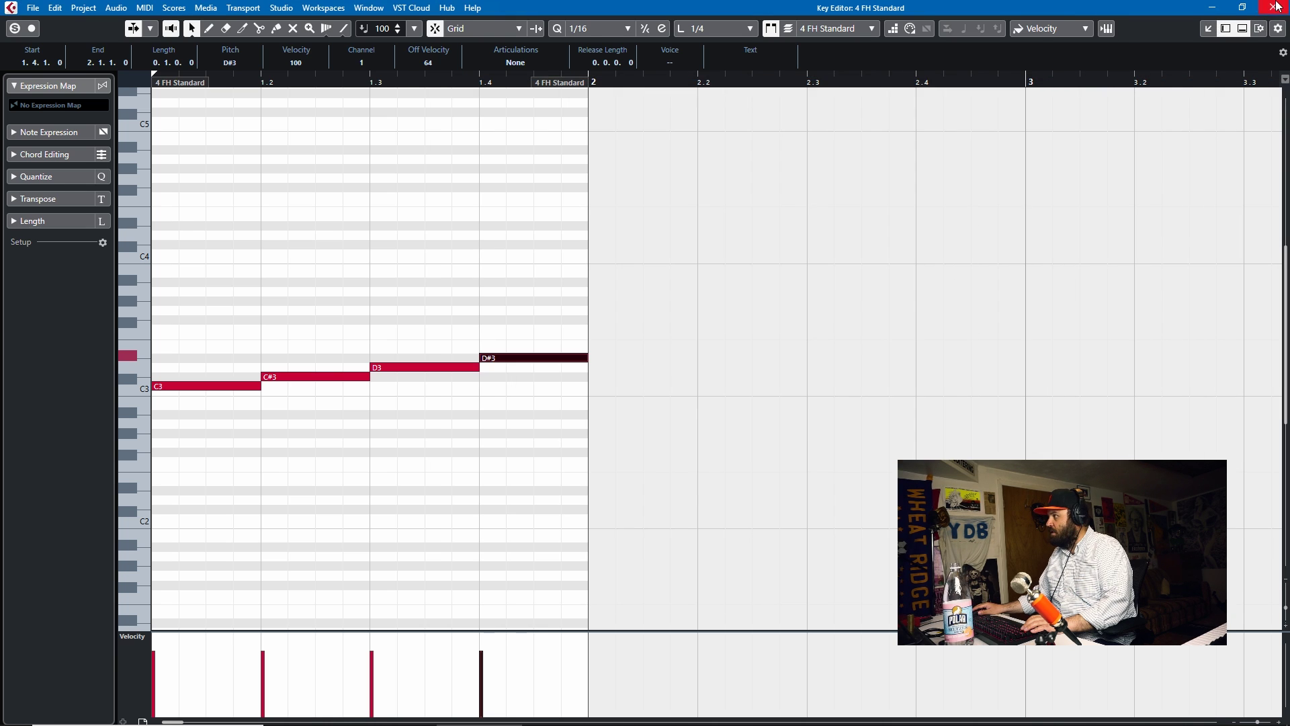
pyautogui.click(1275, 8)
pyautogui.moveTo(515, 232); pyautogui.dragTo(649, 235)
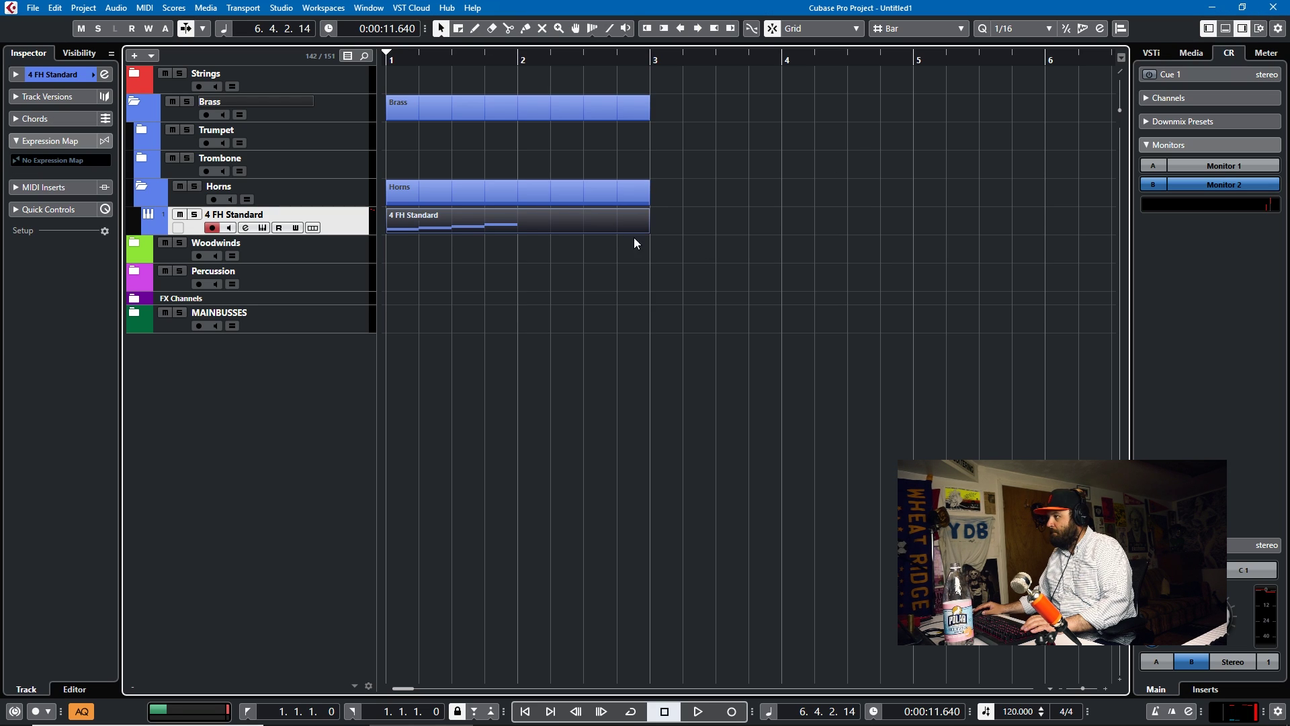
# Reopen the part and add E3 at bar 2 and F3 at beat 2.2.
pyautogui.doubleClick(528, 225)
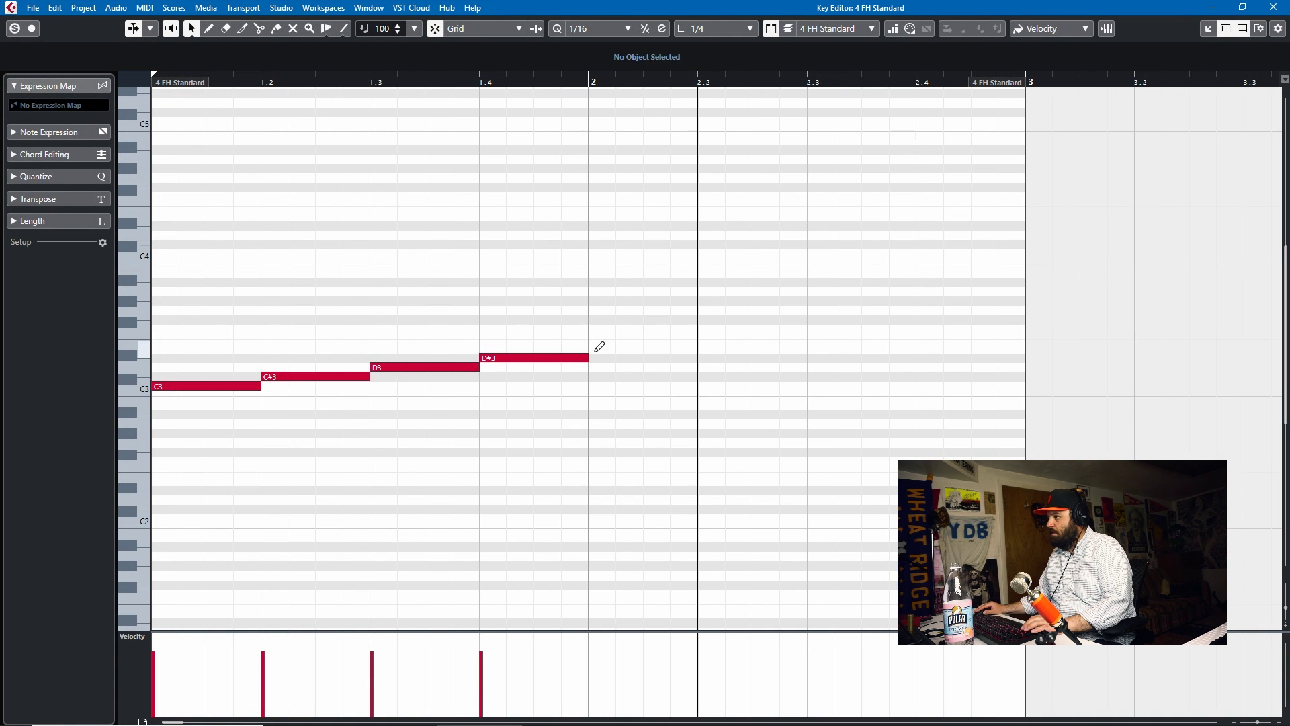
pyautogui.click(595, 349)
pyautogui.click(708, 329)
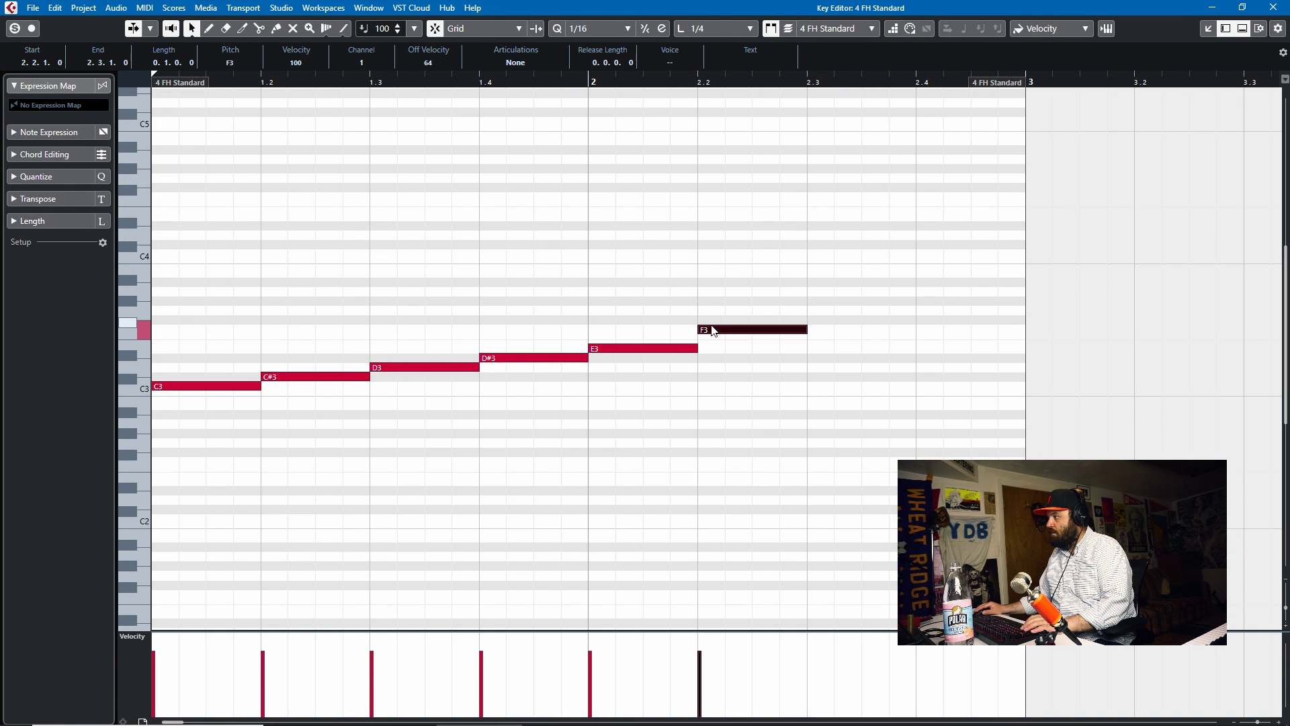
pyautogui.hotkey('ctrl', 'e')
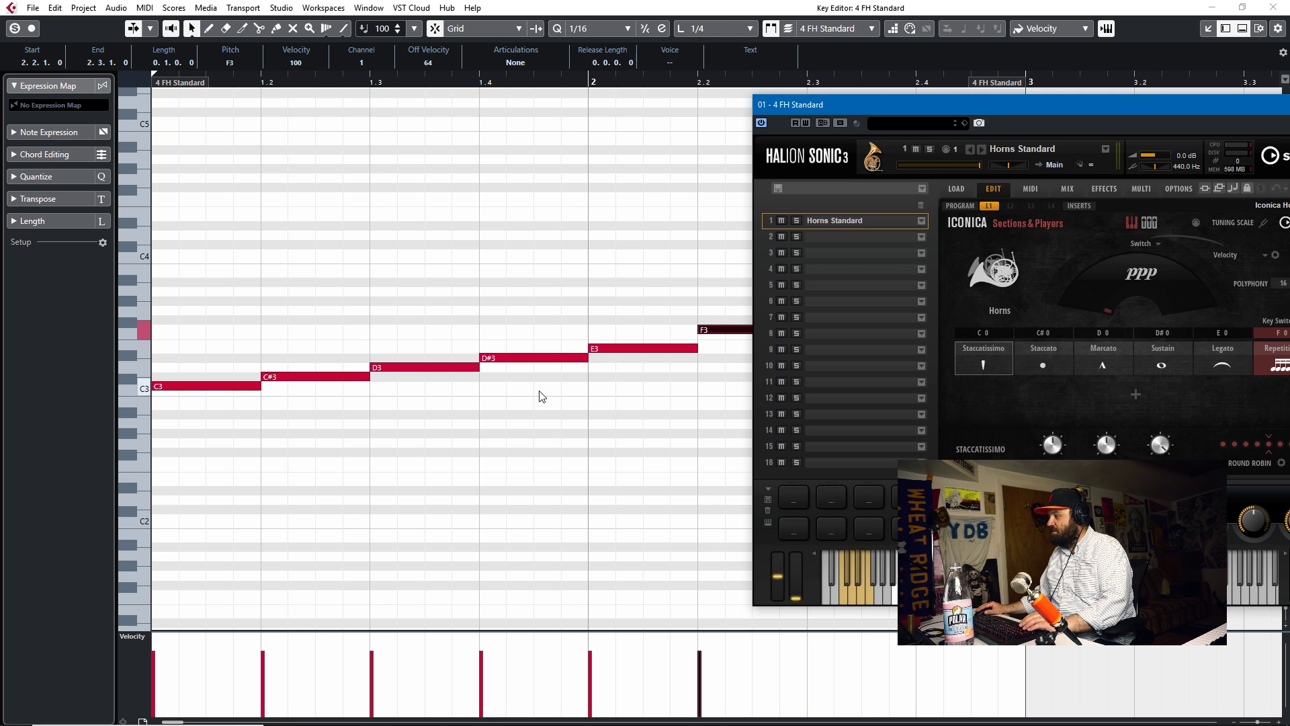
# Draw quarter-note key switches C0, C#0, D0, D#0, E0 and F0 across bars 1–2 and play them.
pyautogui.moveTo(999, 108); pyautogui.dragTo(859, 77)
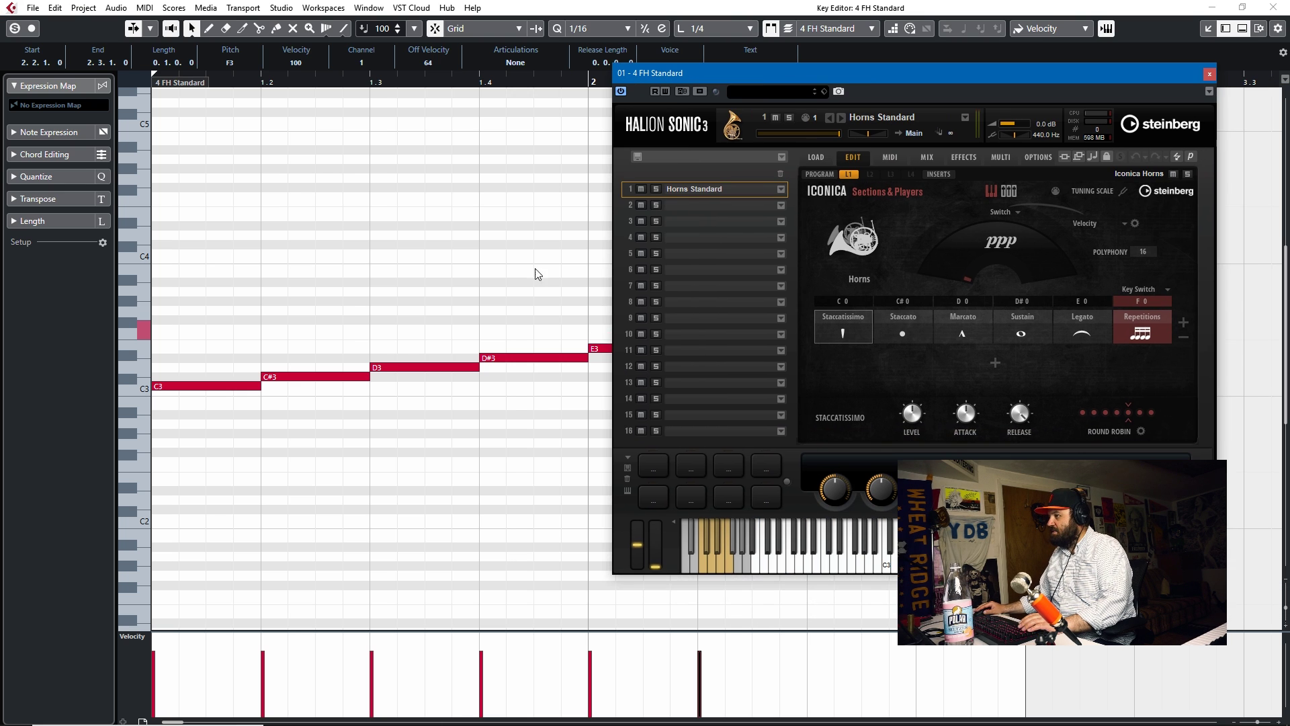
pyautogui.scroll(-5, 190, 337)
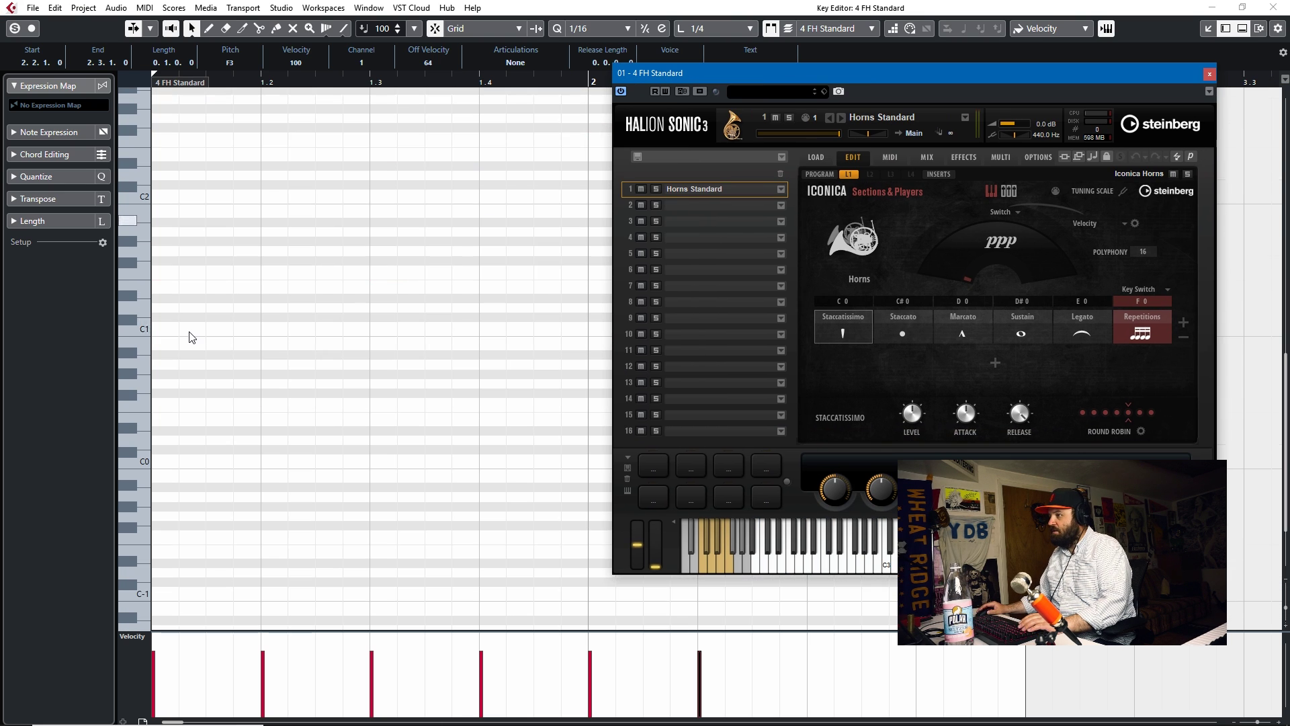
pyautogui.click(164, 458)
pyautogui.click(271, 448)
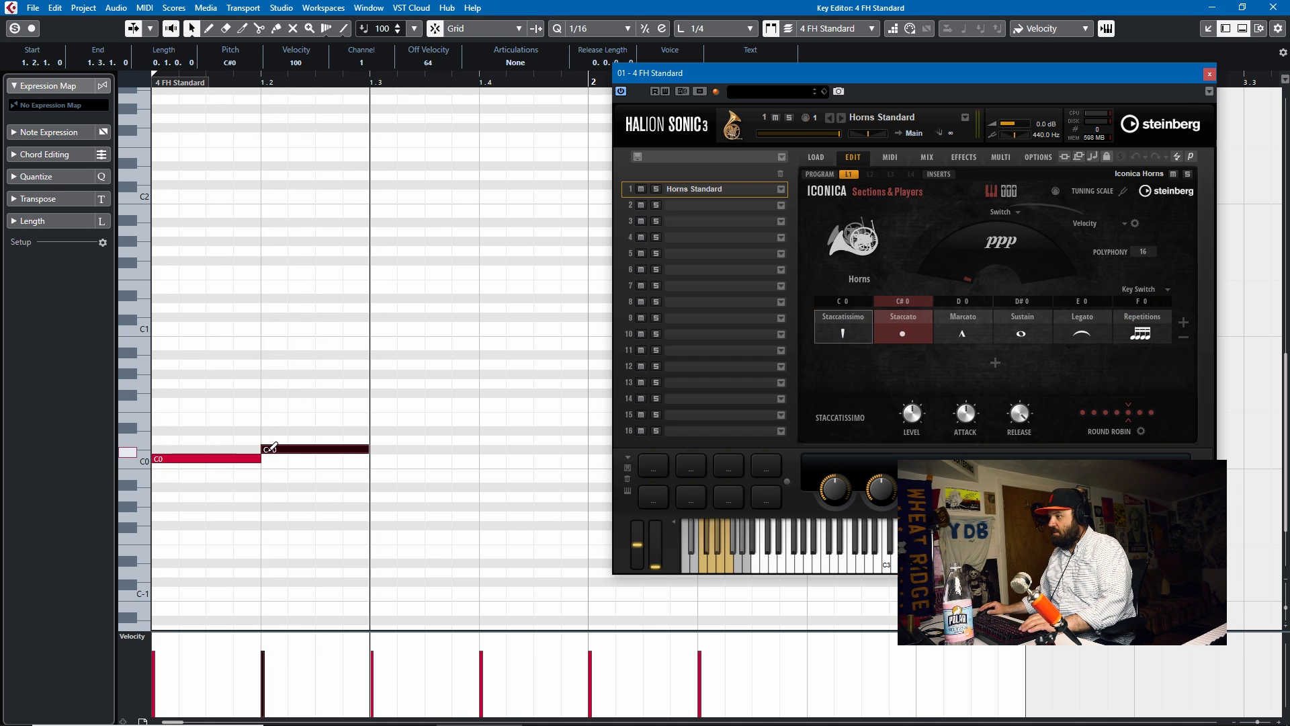
pyautogui.click(378, 439)
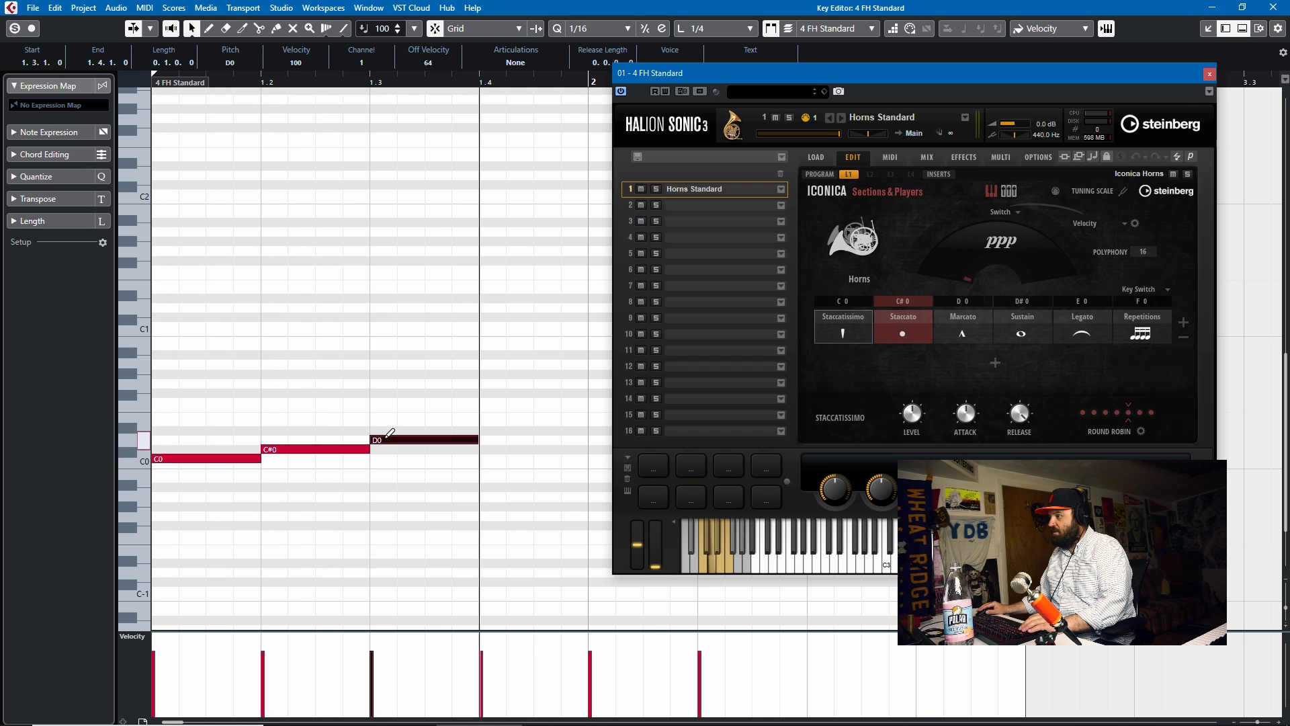
pyautogui.click(501, 430)
pyautogui.moveTo(738, 79); pyautogui.dragTo(922, 105)
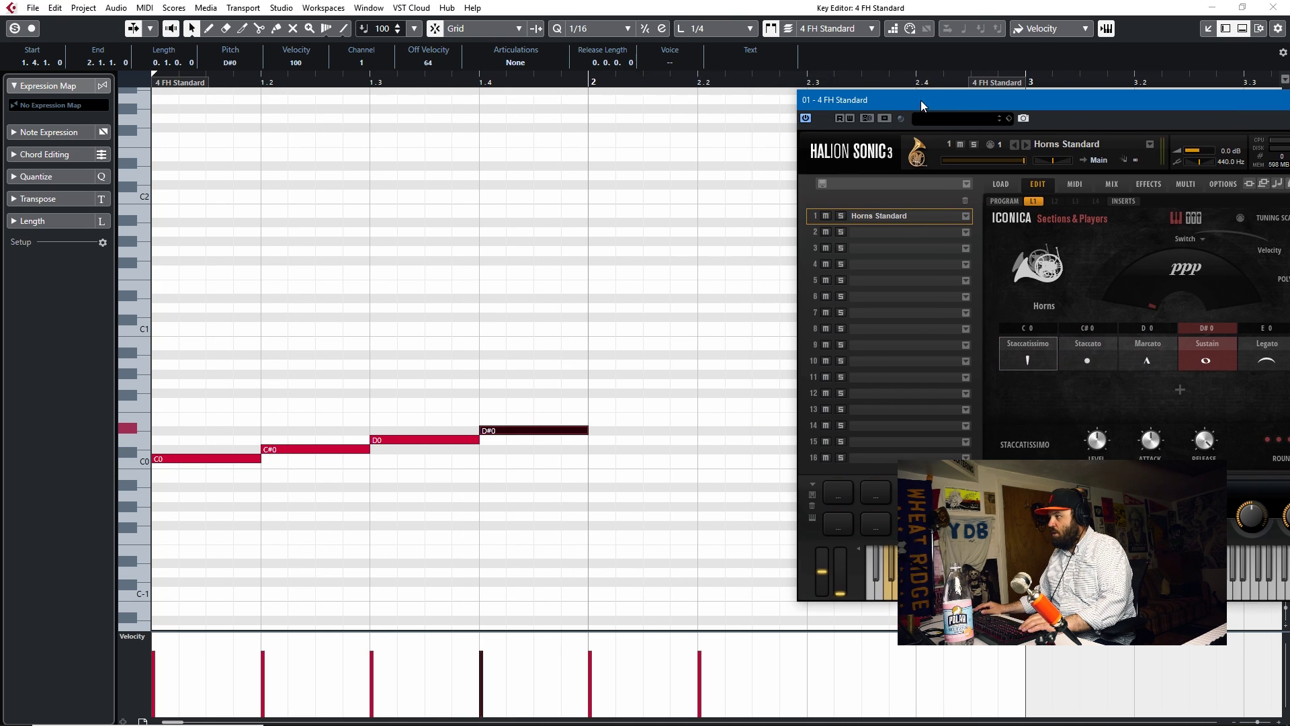
pyautogui.click(606, 421)
pyautogui.press('space')
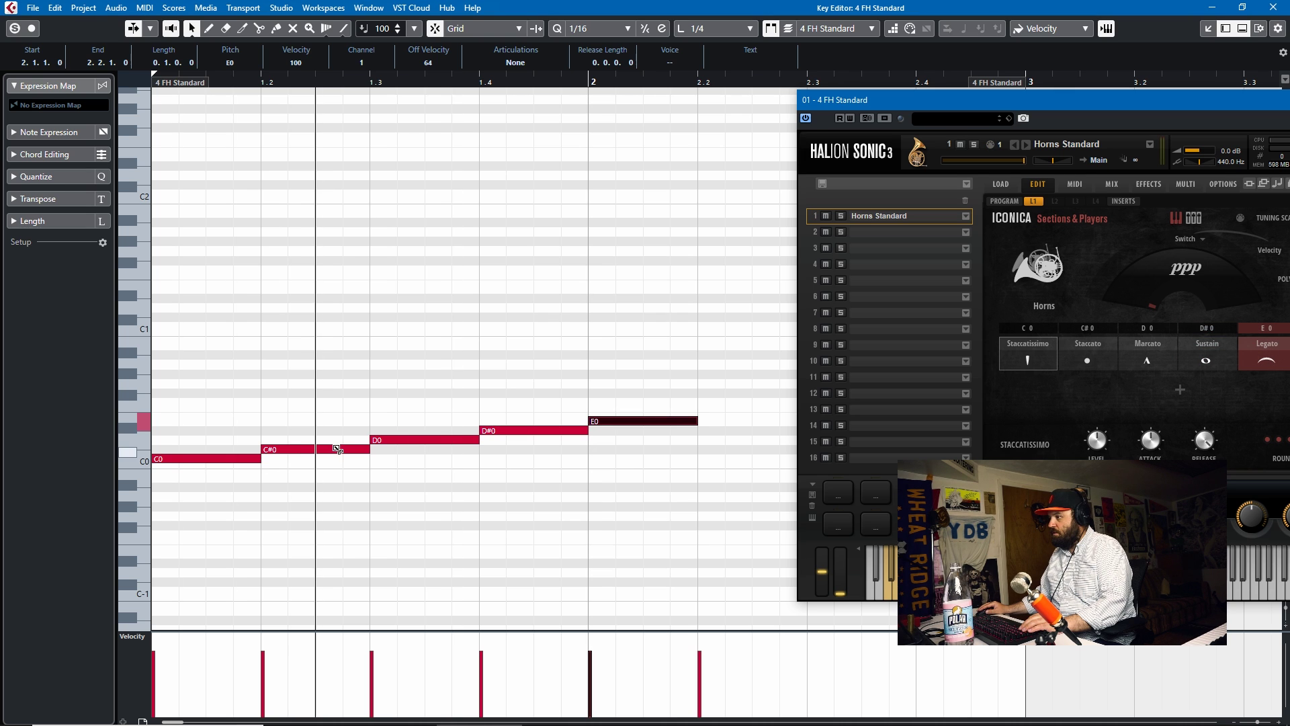
pyautogui.click(705, 402)
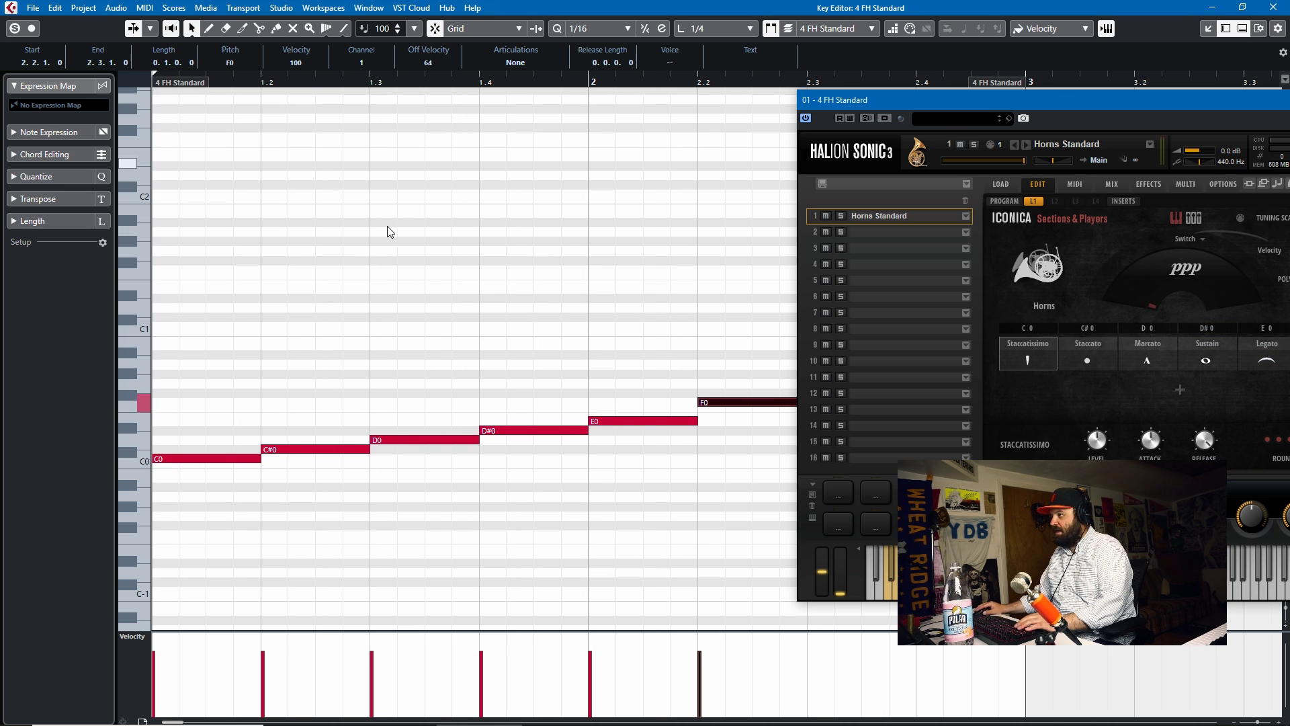
# Shift the six notes up to C3–F3, close HALion Sonic, then move them back to C0–F0.
pyautogui.hotkey('shift', 'Up')
pyautogui.hotkey('shift', 'Up')
pyautogui.hotkey('shift', 'Up')
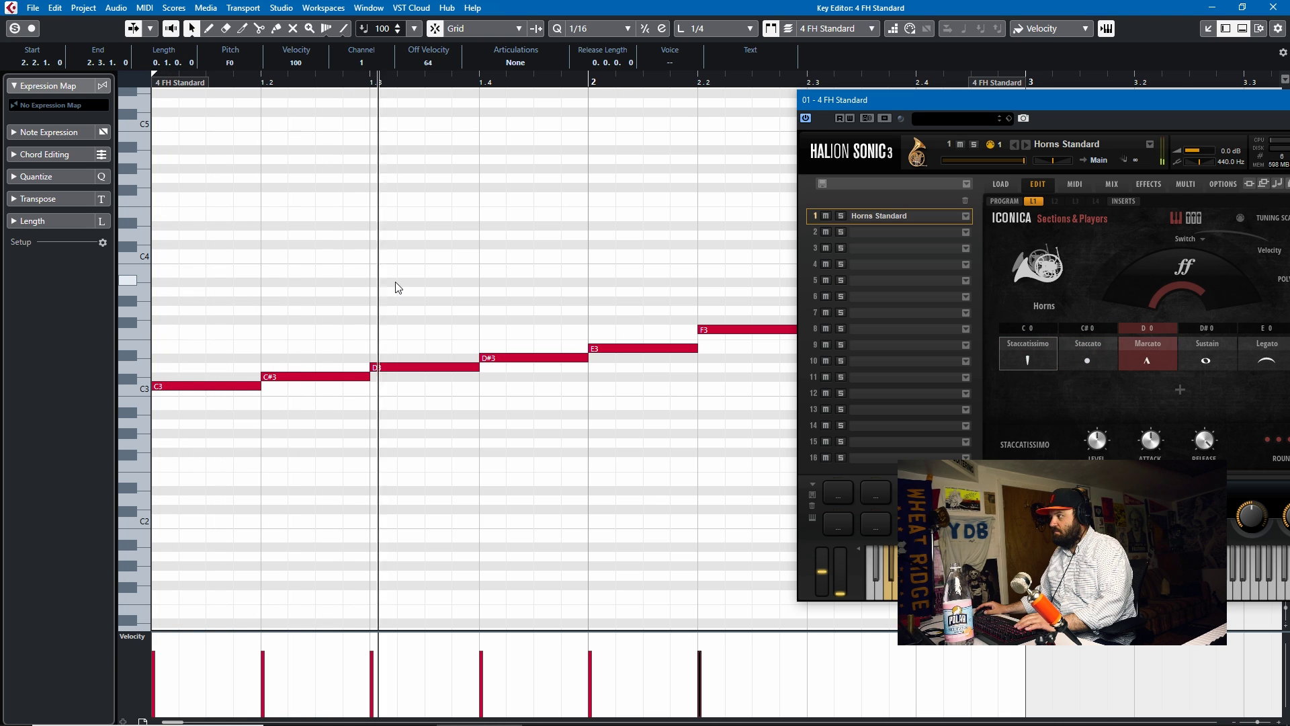
pyautogui.moveTo(989, 99); pyautogui.dragTo(745, 107)
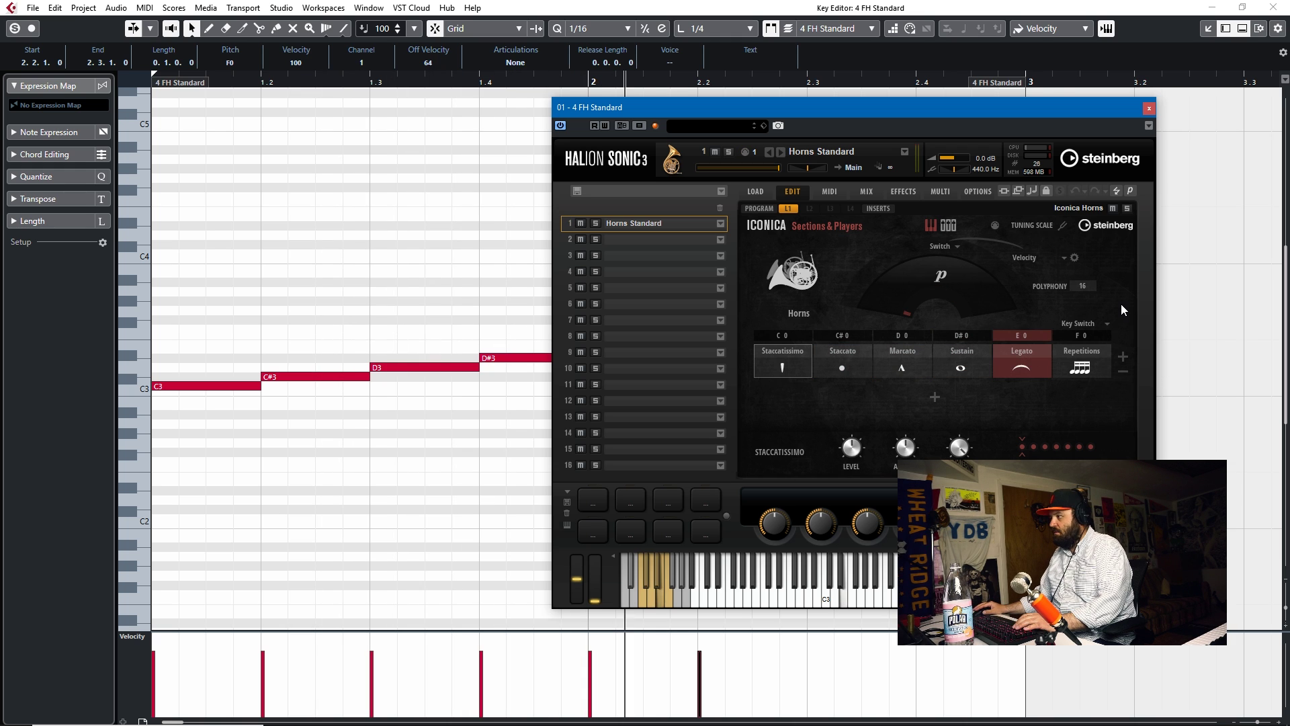
pyautogui.click(1149, 107)
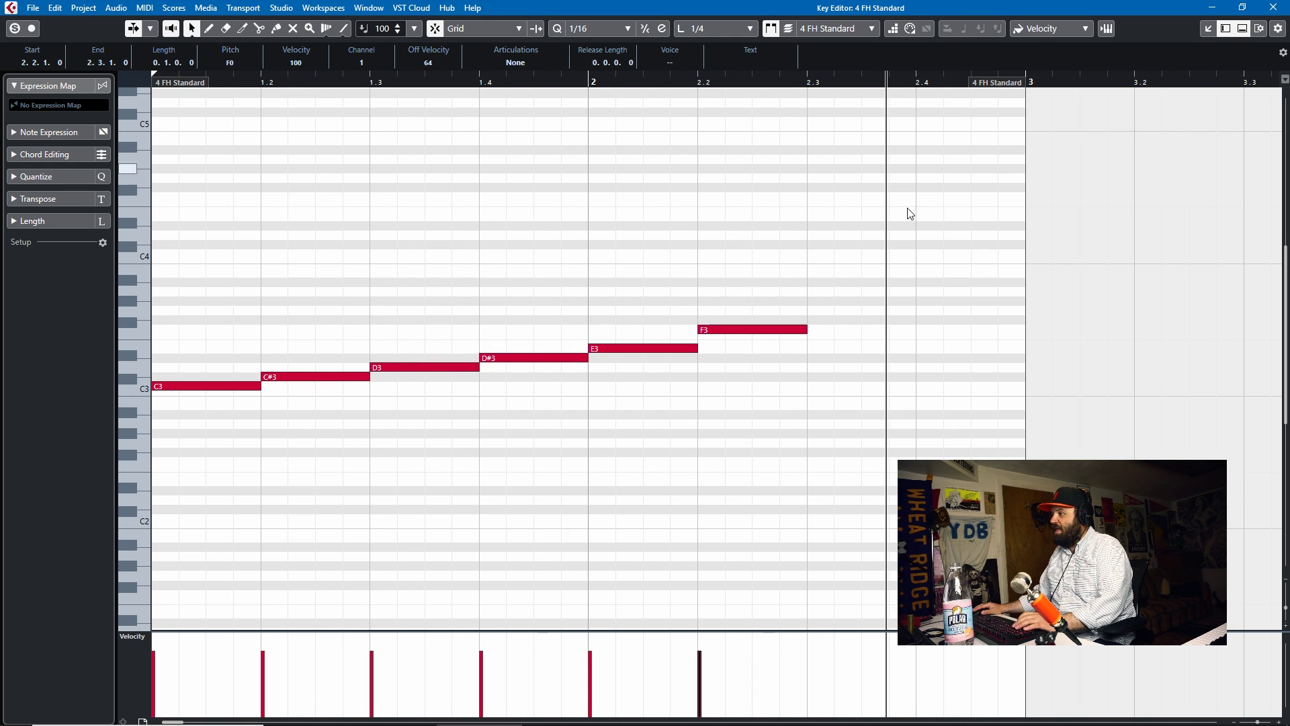
pyautogui.scroll(3, 840, 249)
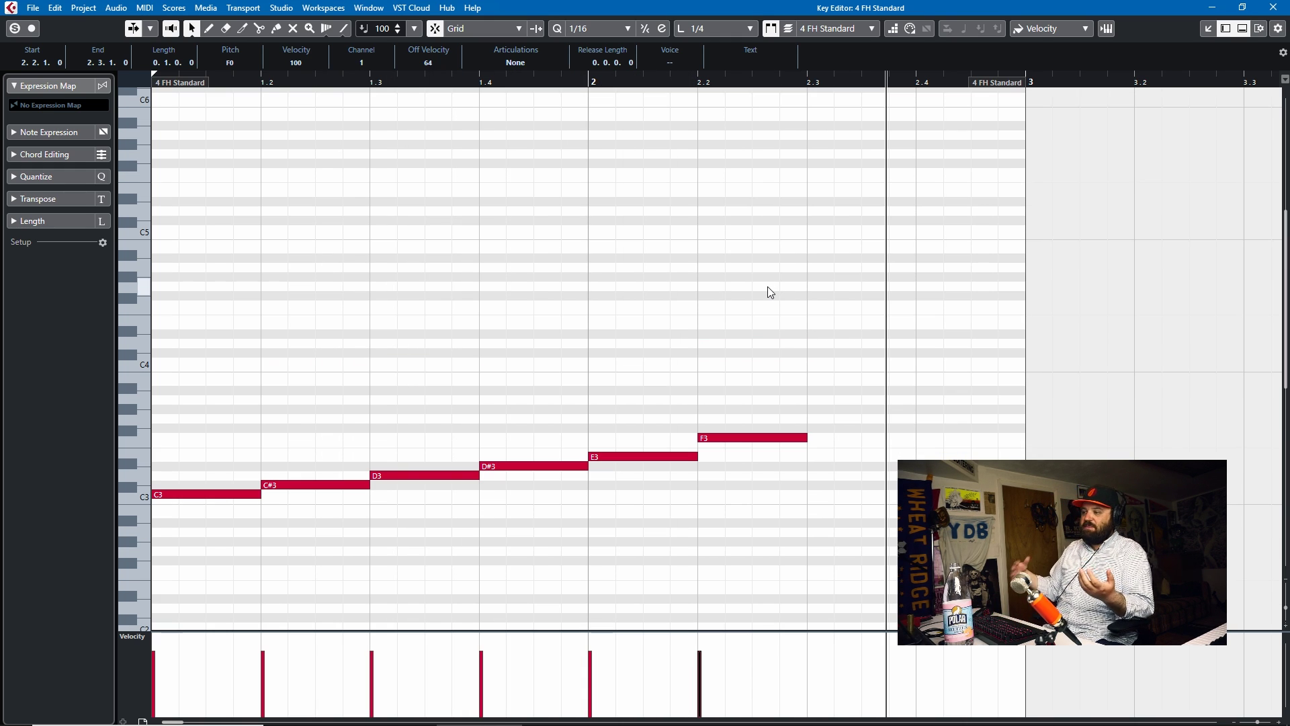
pyautogui.hotkey('shift', 'Down')
pyautogui.hotkey('shift', 'Down')
pyautogui.hotkey('shift', 'Down')
pyautogui.scroll(-8, 426, 374)
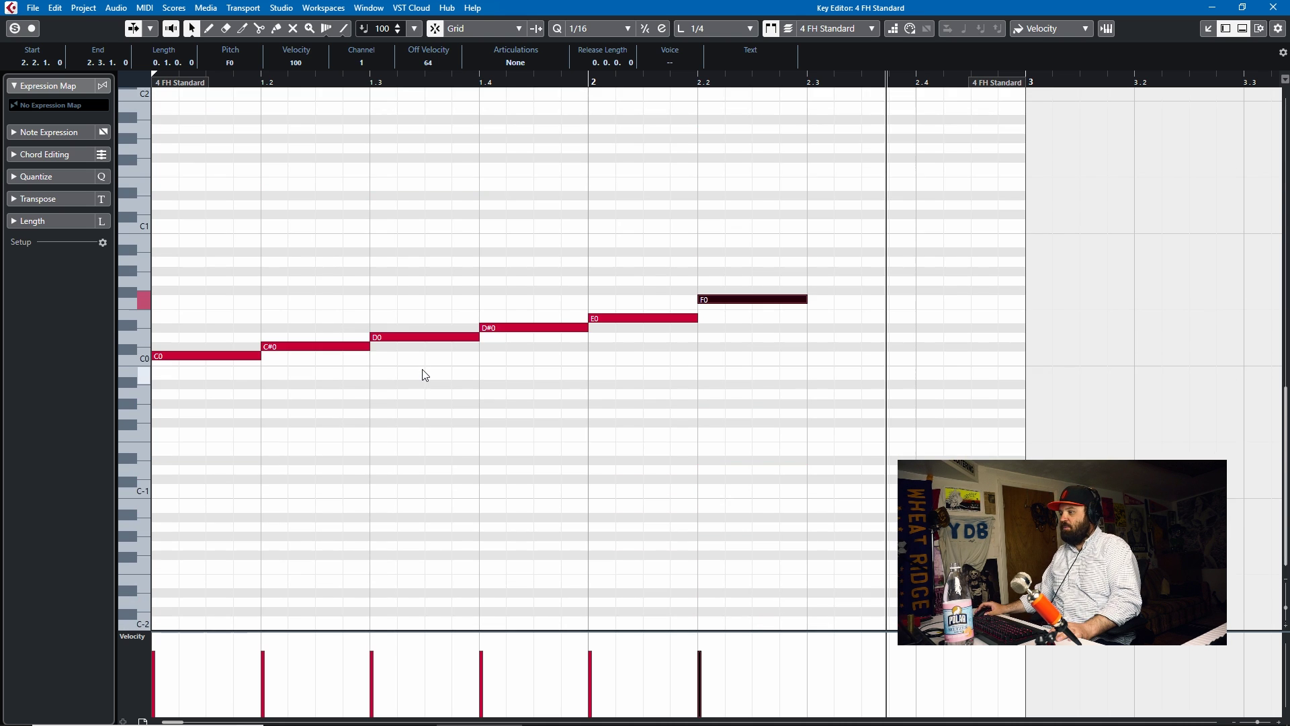
pyautogui.scroll(12, 425, 375)
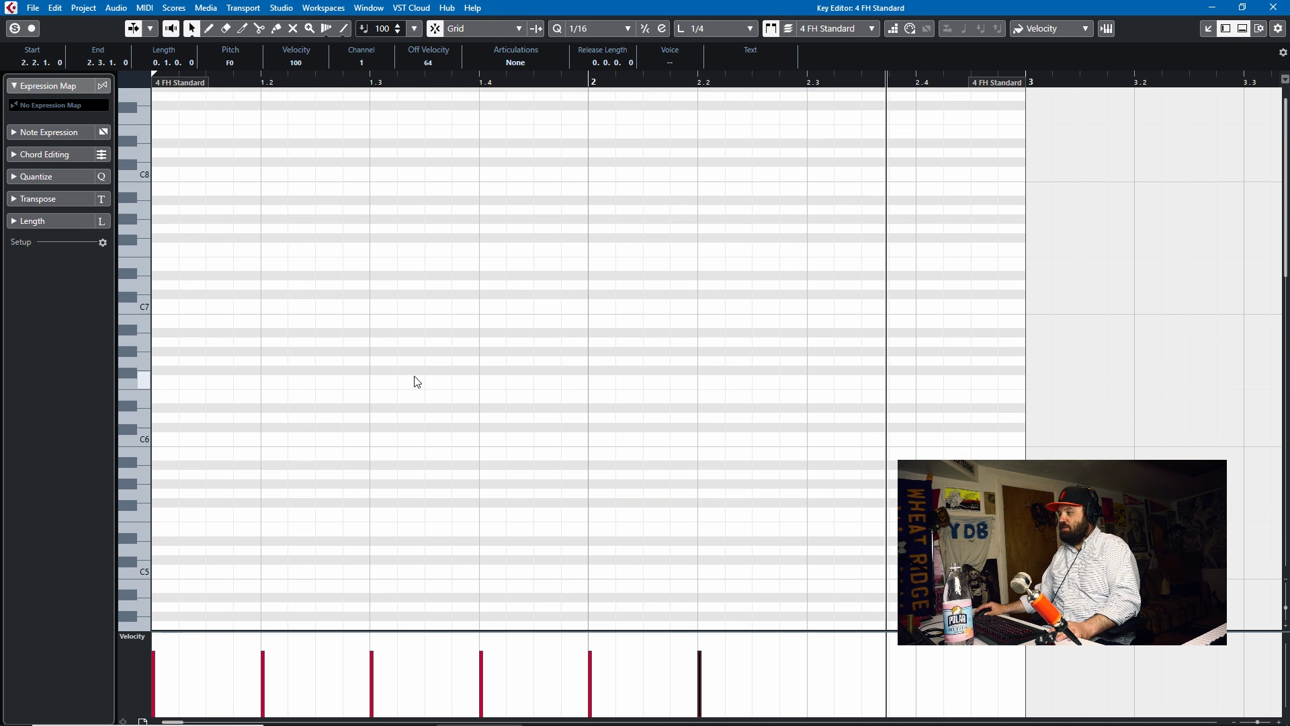
pyautogui.scroll(-12, 418, 382)
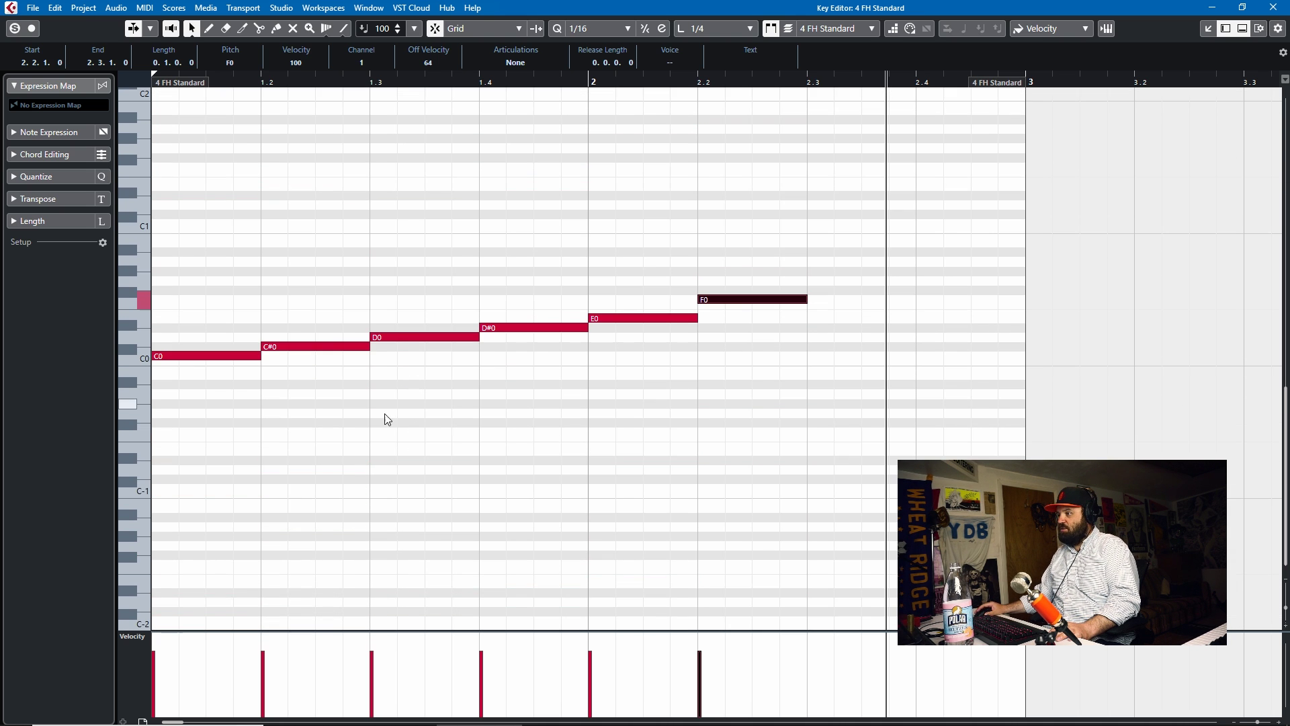
pyautogui.scroll(2, 388, 420)
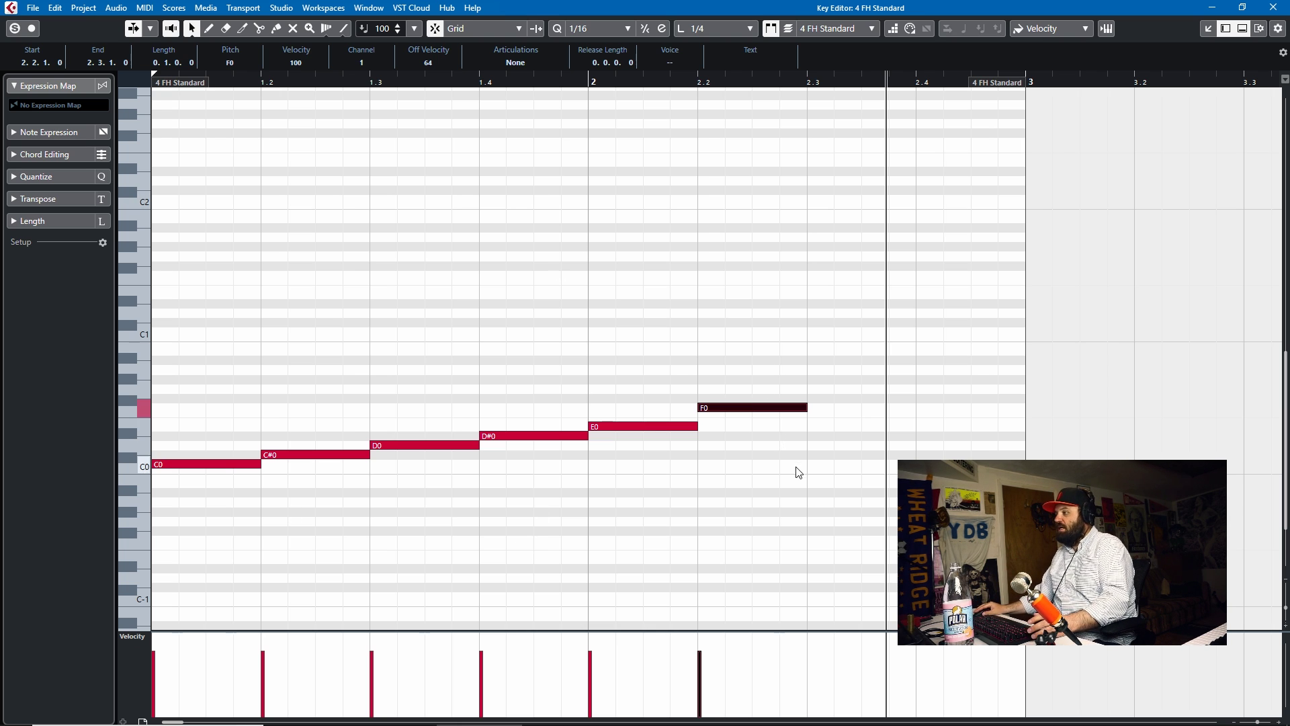
# Select all six notes, transpose them from C0–F0 up to C3–F3, and leave the Key Editor.
pyautogui.moveTo(806, 557); pyautogui.dragTo(83, 309)
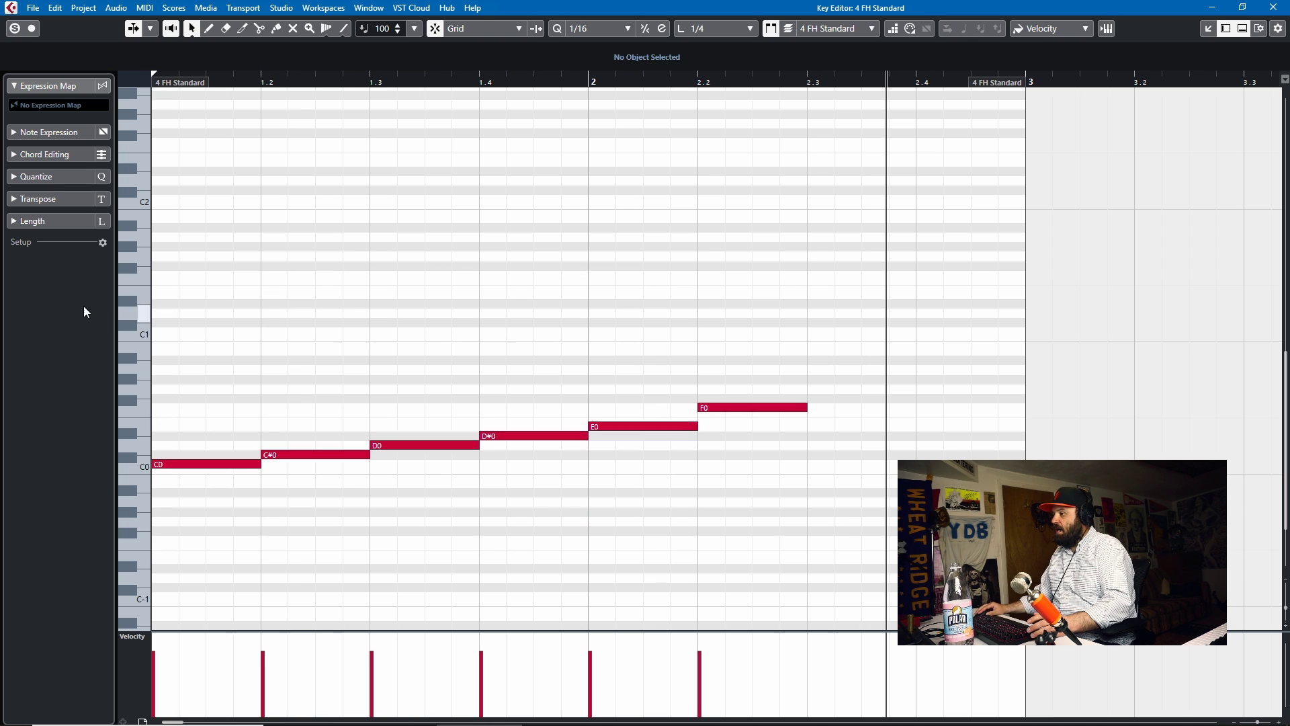
pyautogui.hotkey('shift', 'Up')
pyautogui.hotkey('shift', 'Up')
pyautogui.hotkey('shift', 'Up')
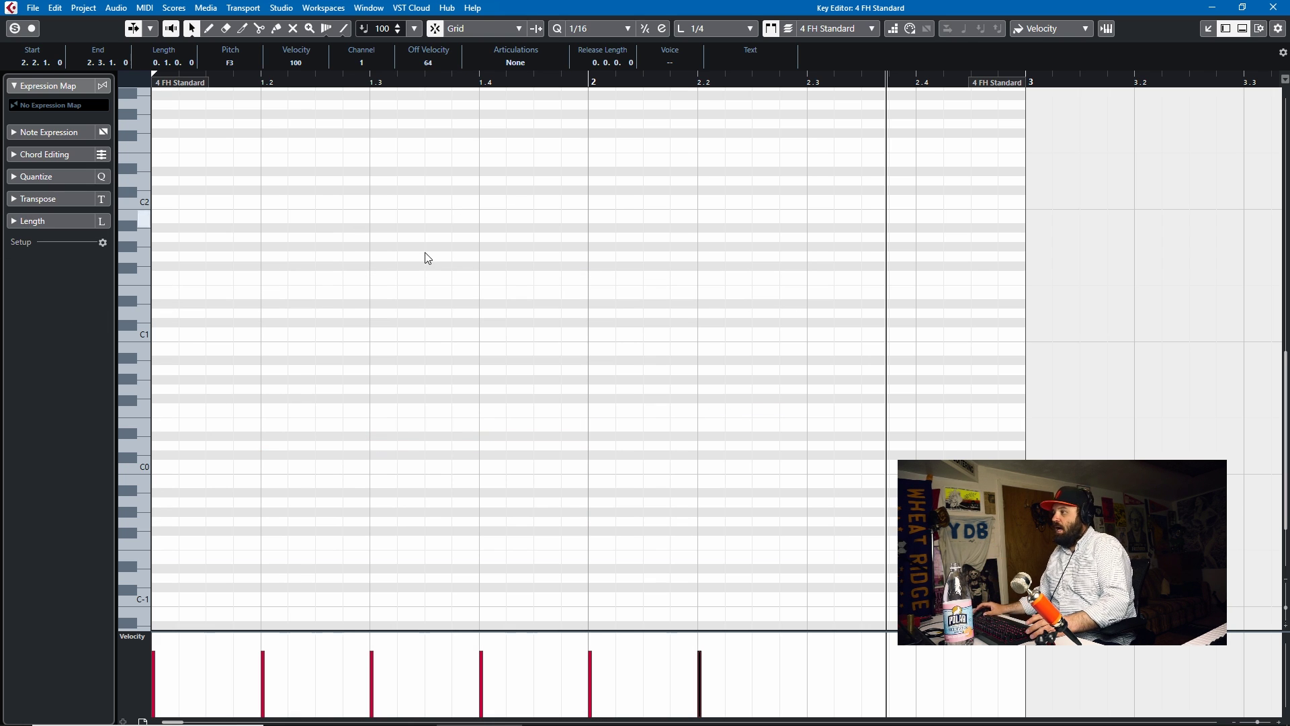
pyautogui.scroll(5, 422, 256)
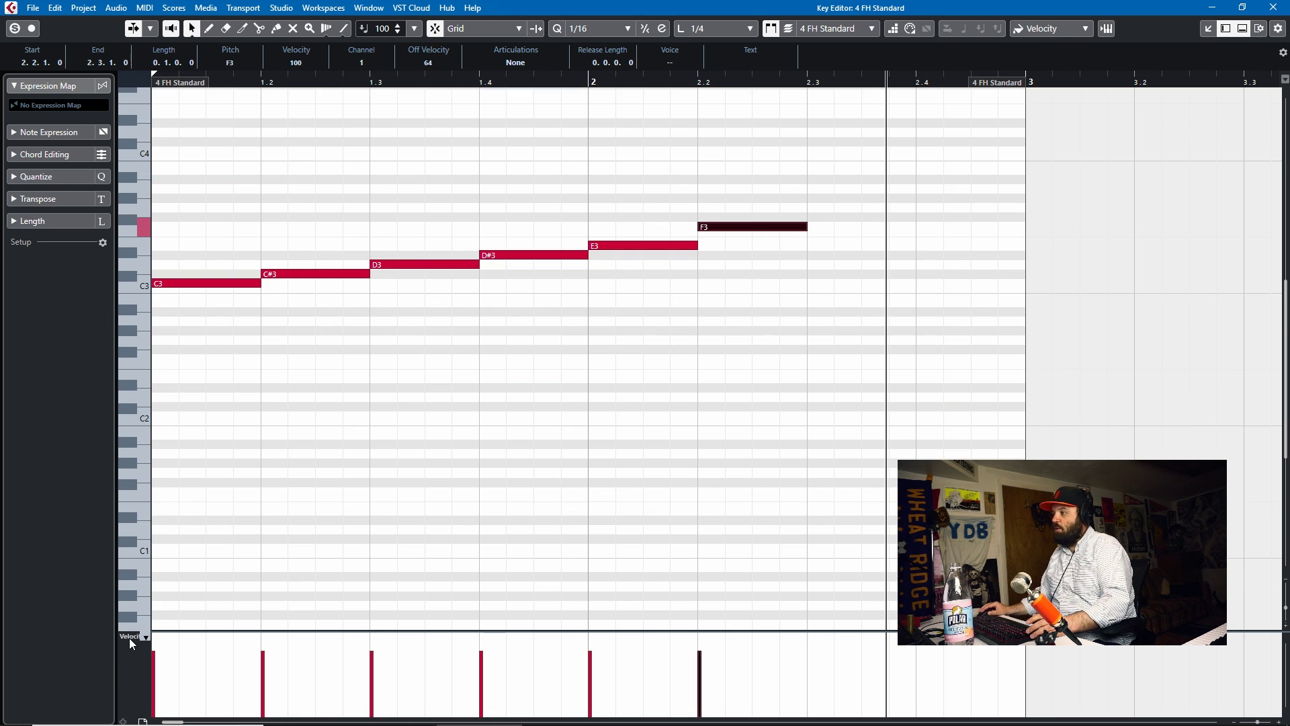
pyautogui.press('Escape')
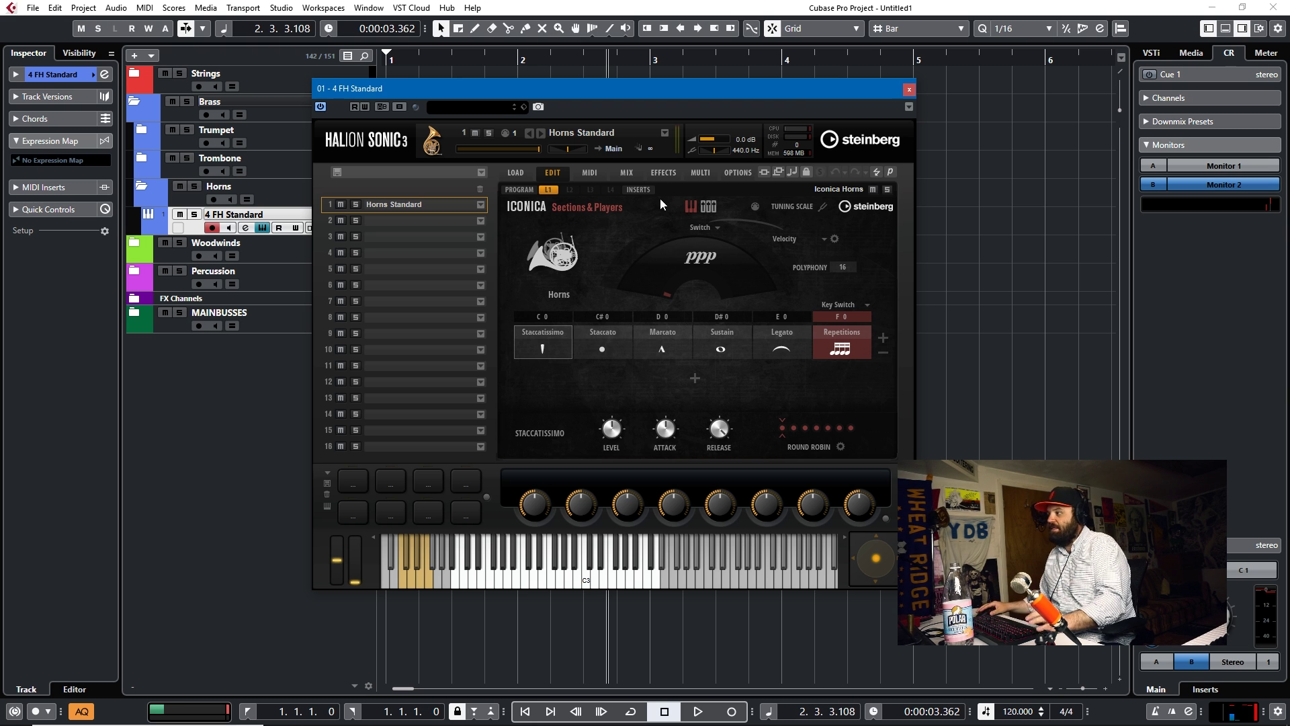
# Close HALion Sonic, hide and re-show the Inspector's Expression Map section, then expand it.
pyautogui.click(908, 92)
pyautogui.click(64, 144)
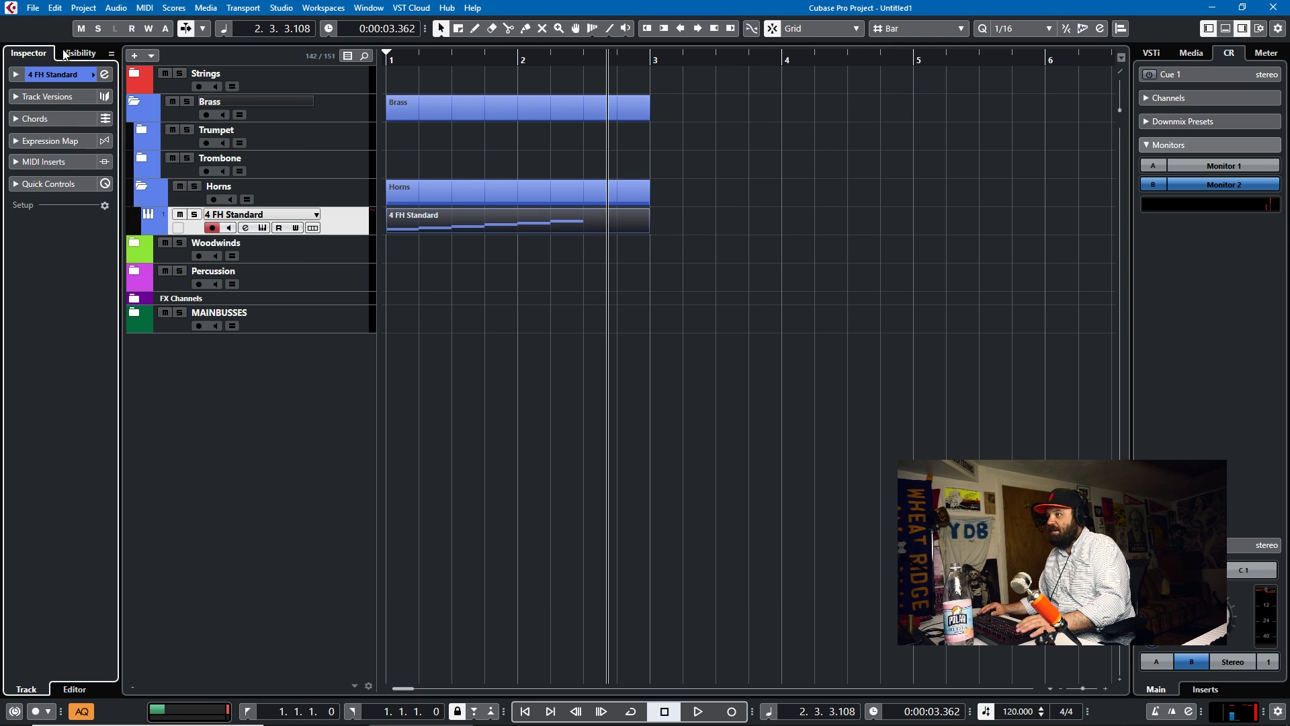
pyautogui.rightClick(101, 214)
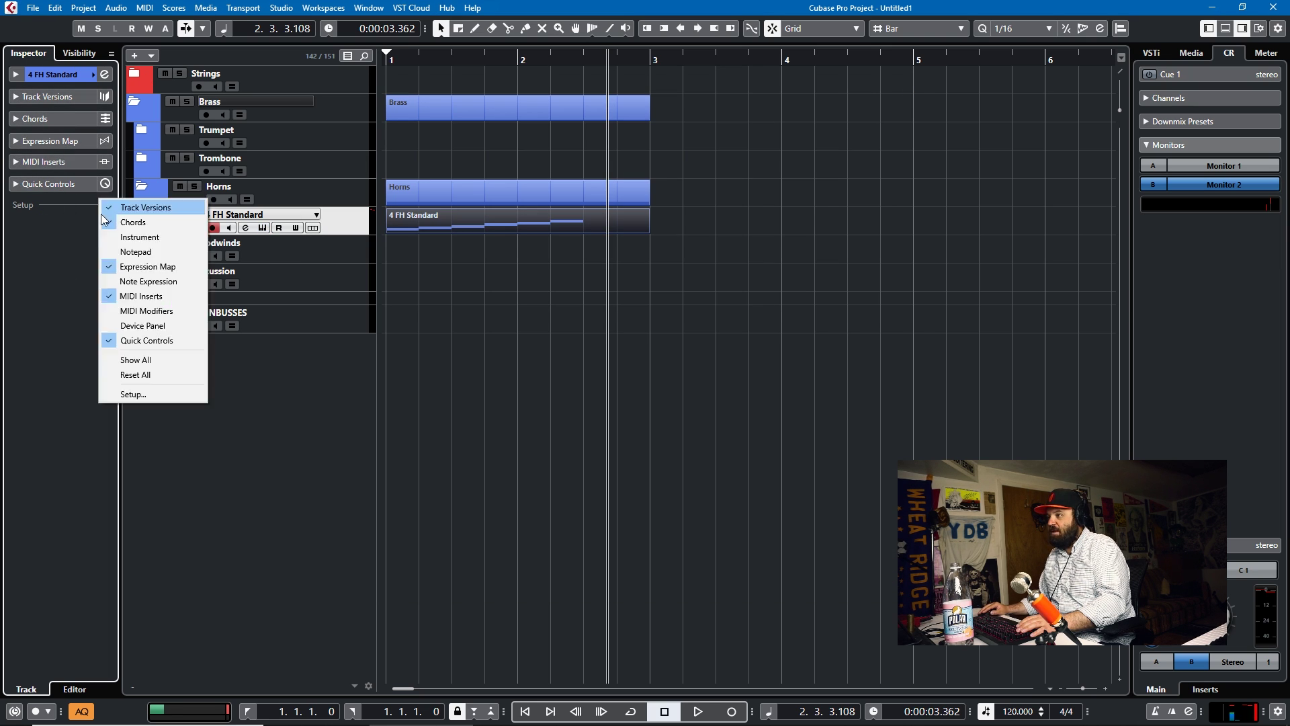
pyautogui.click(47, 215)
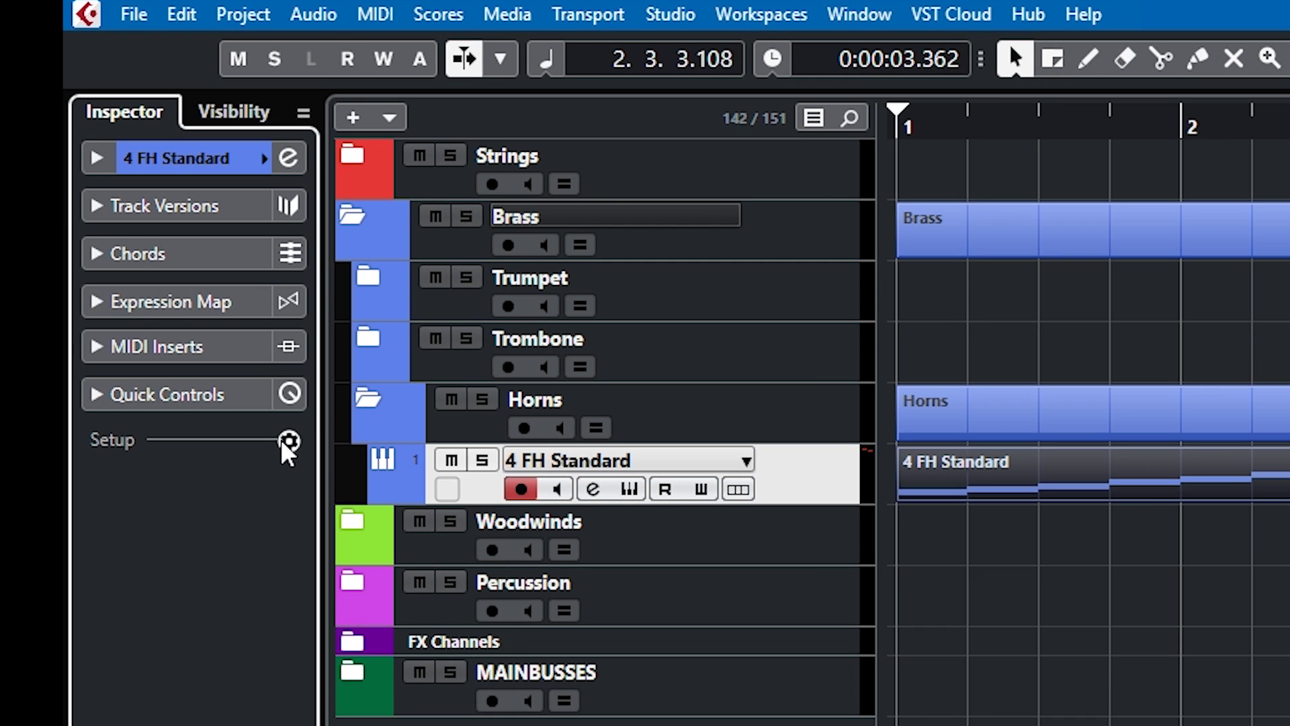
pyautogui.click(214, 346)
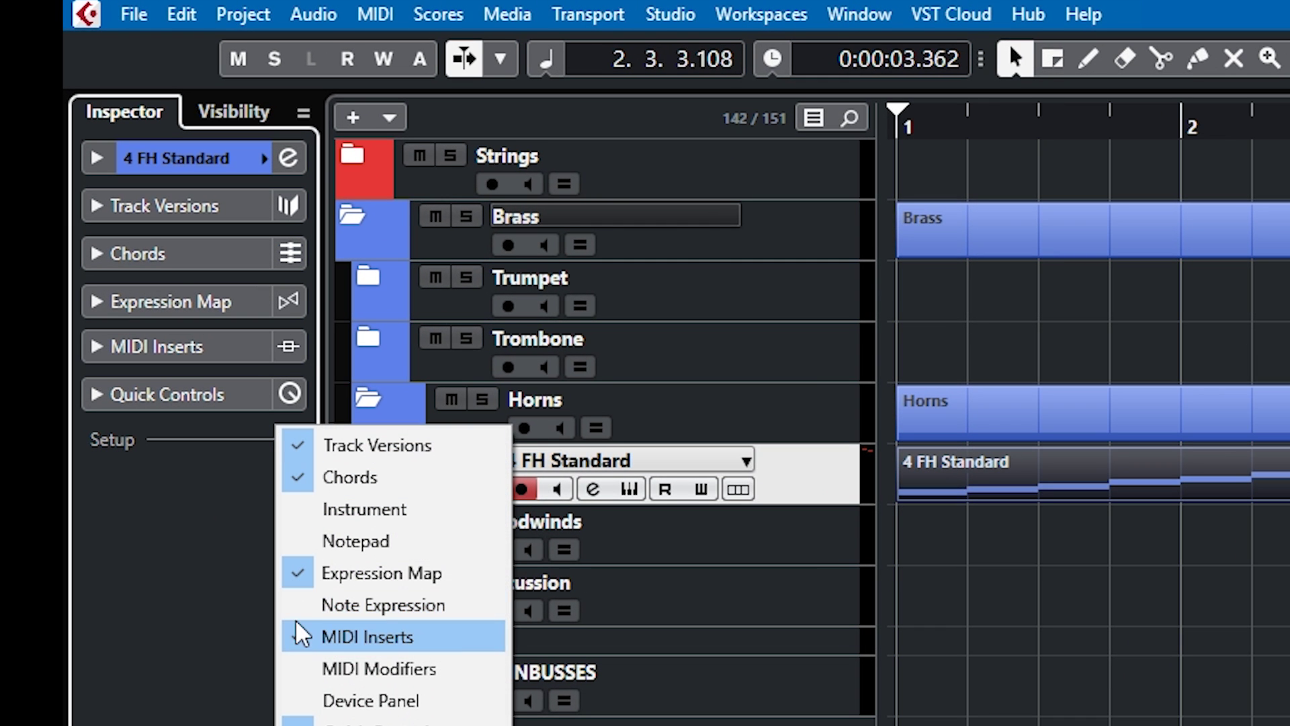
pyautogui.click(300, 573)
pyautogui.click(289, 400)
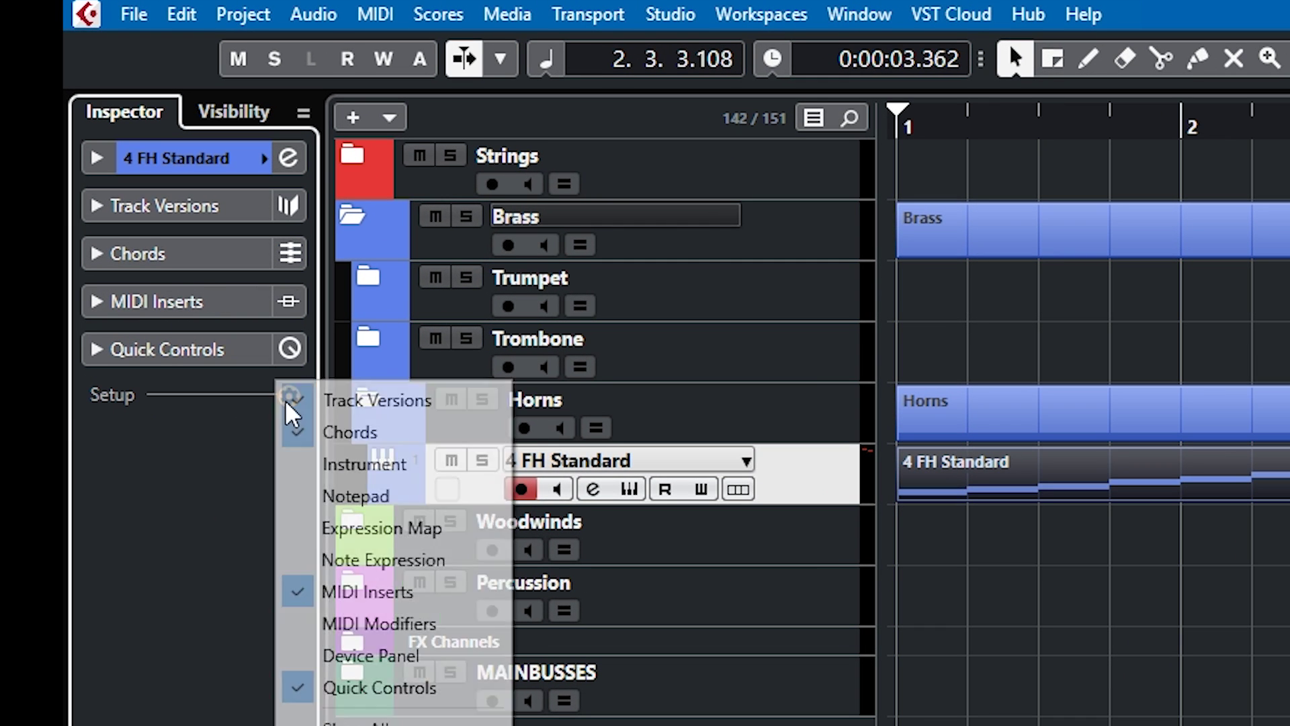
pyautogui.click(297, 528)
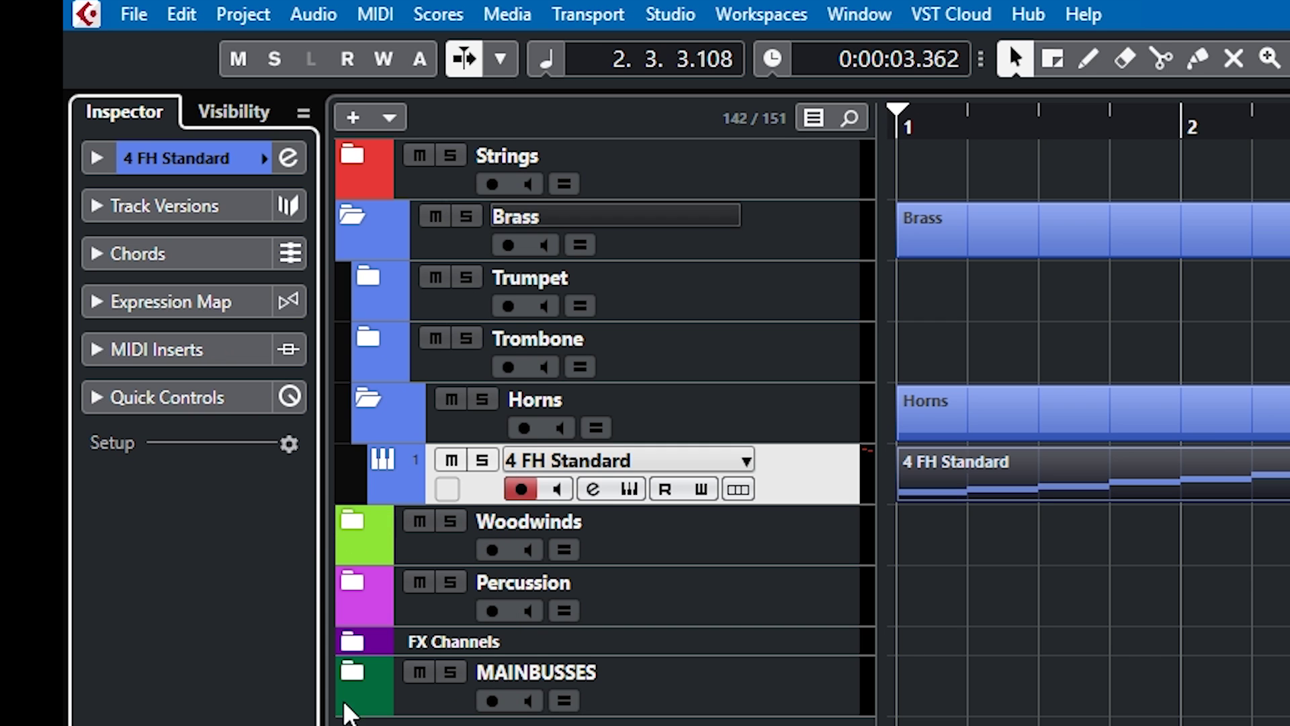
pyautogui.click(149, 315)
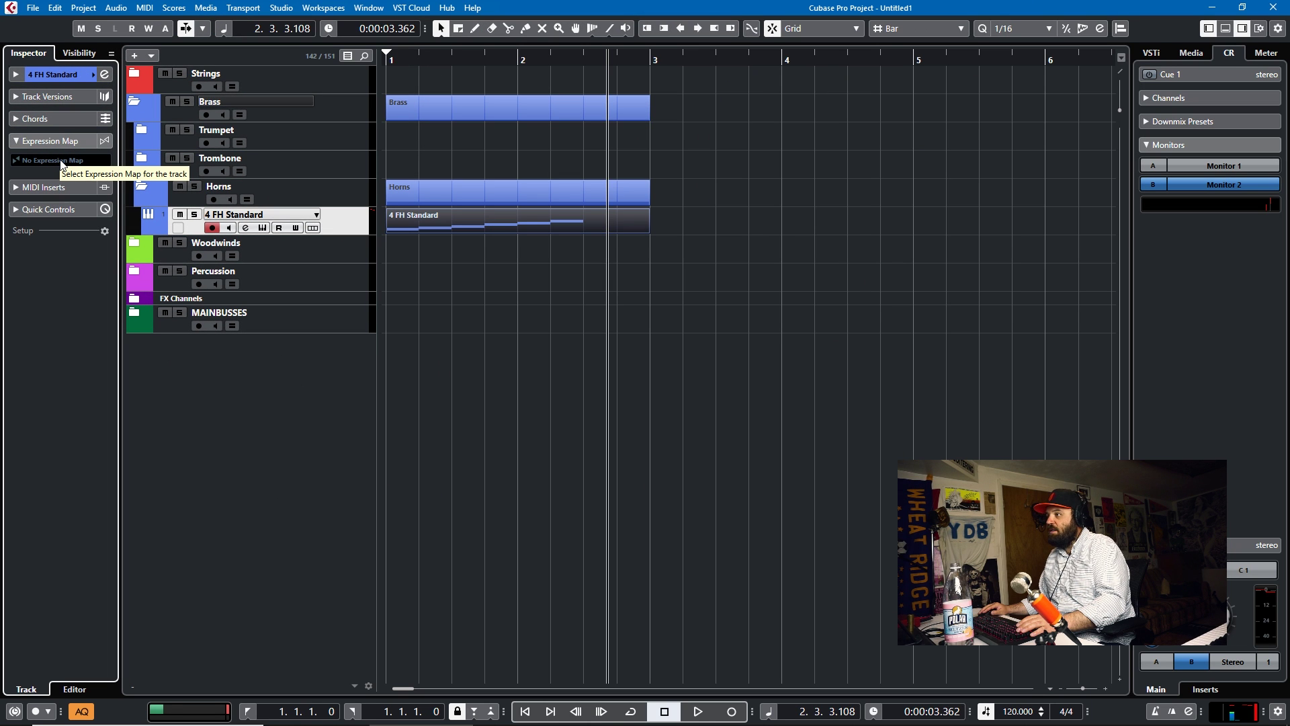
# Import the instrument's key switches as the 4 FH Standard expression map and close Expression Map Setup.
pyautogui.click(58, 162)
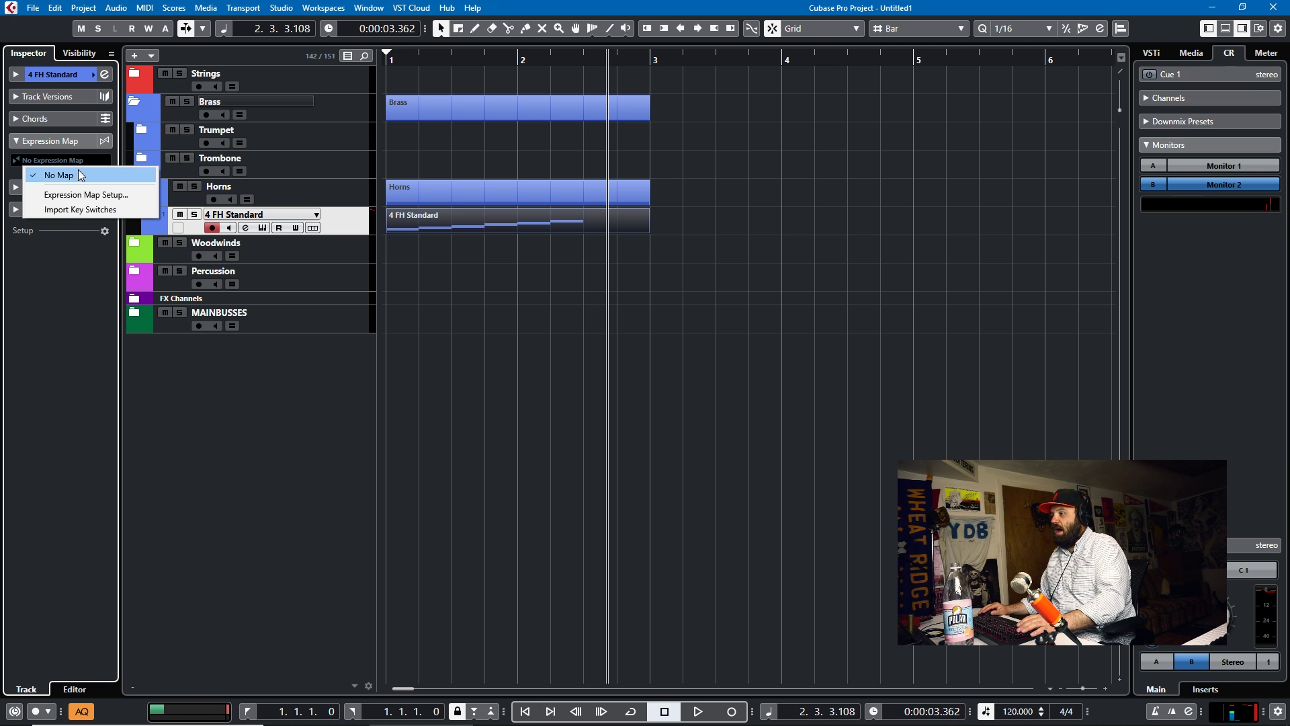
pyautogui.click(80, 210)
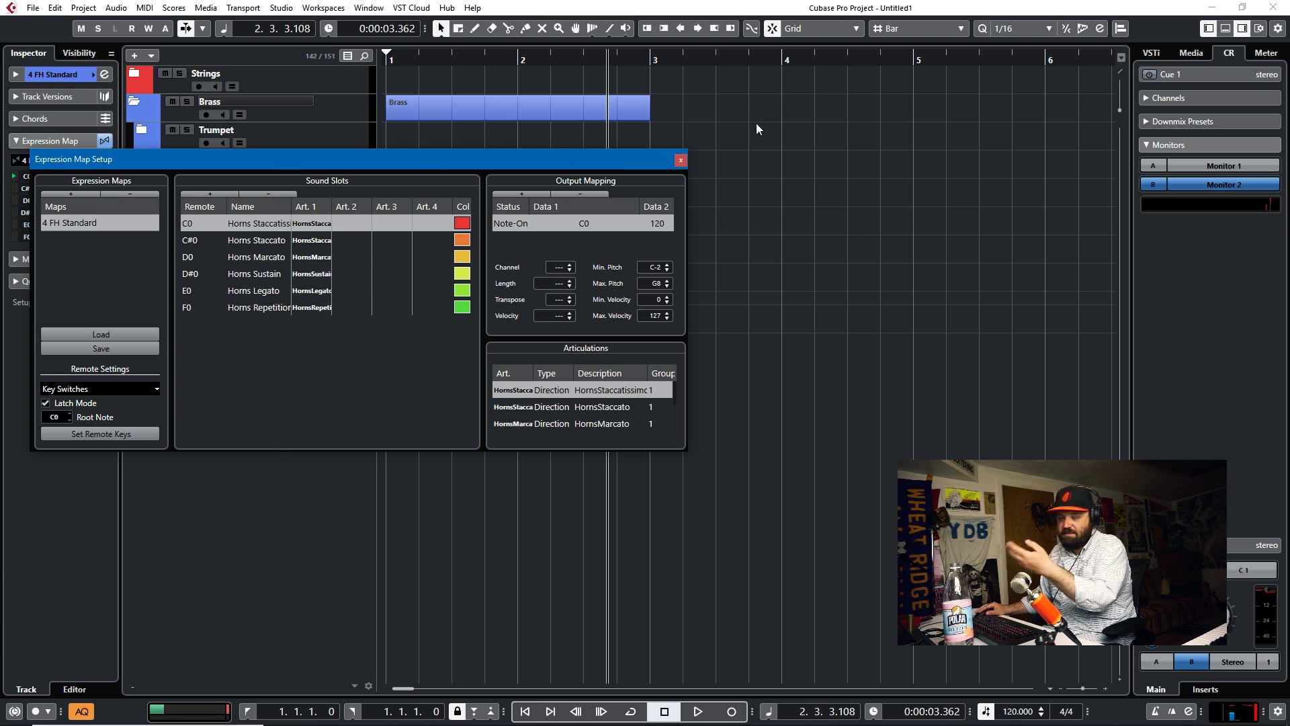
pyautogui.click(680, 161)
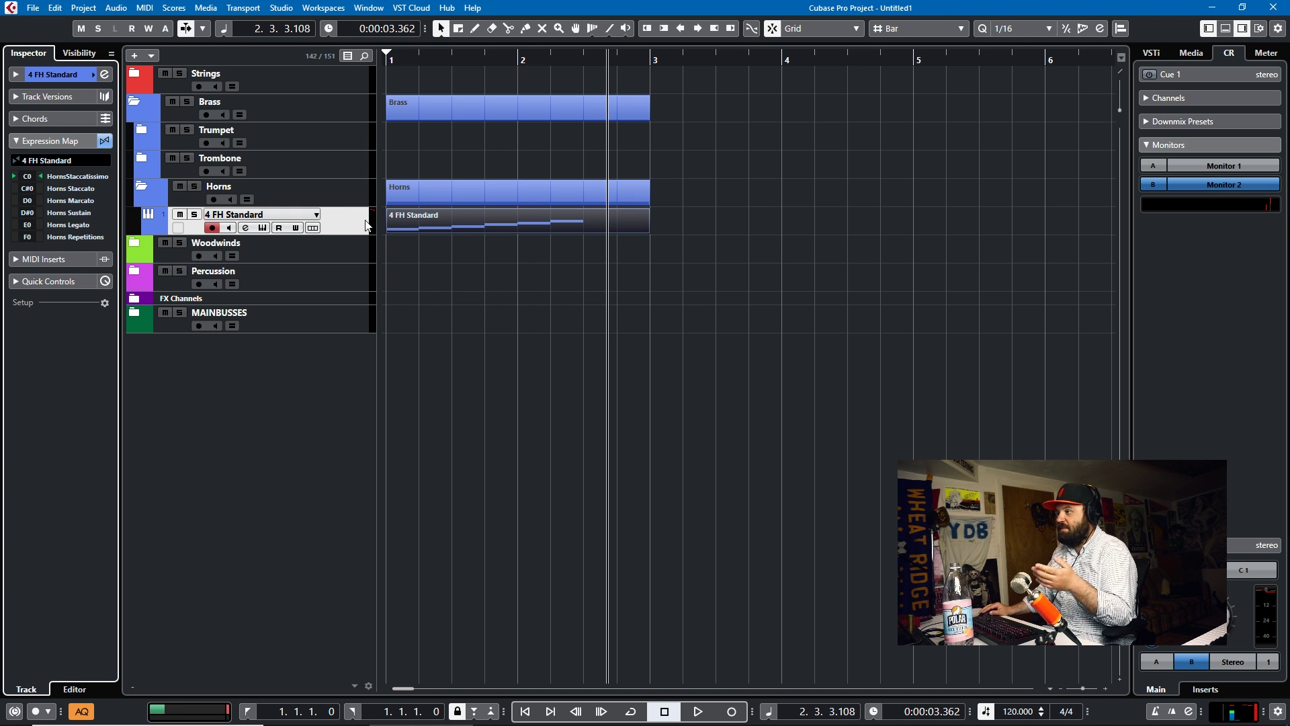
# Open the part in the Key Editor and switch the bottom controller lane to Articulations/Dynamics.
pyautogui.doubleClick(418, 216)
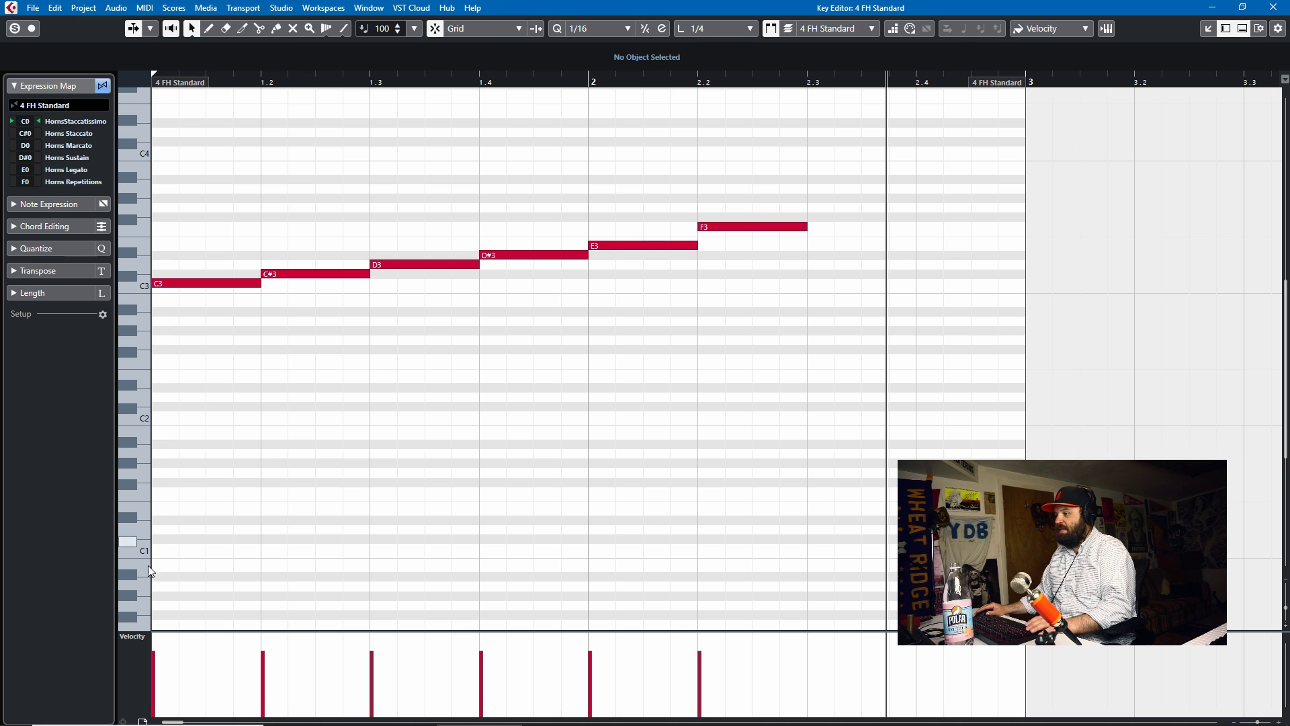
pyautogui.click(146, 636)
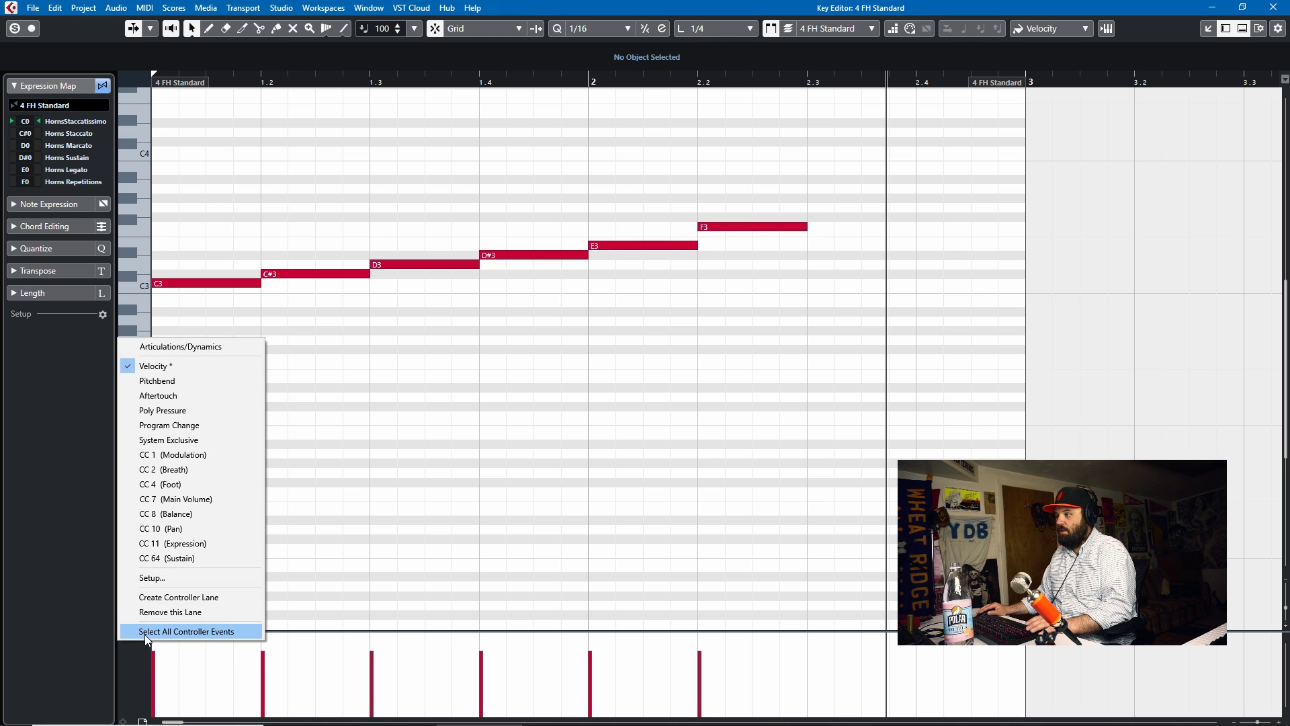
pyautogui.click(179, 348)
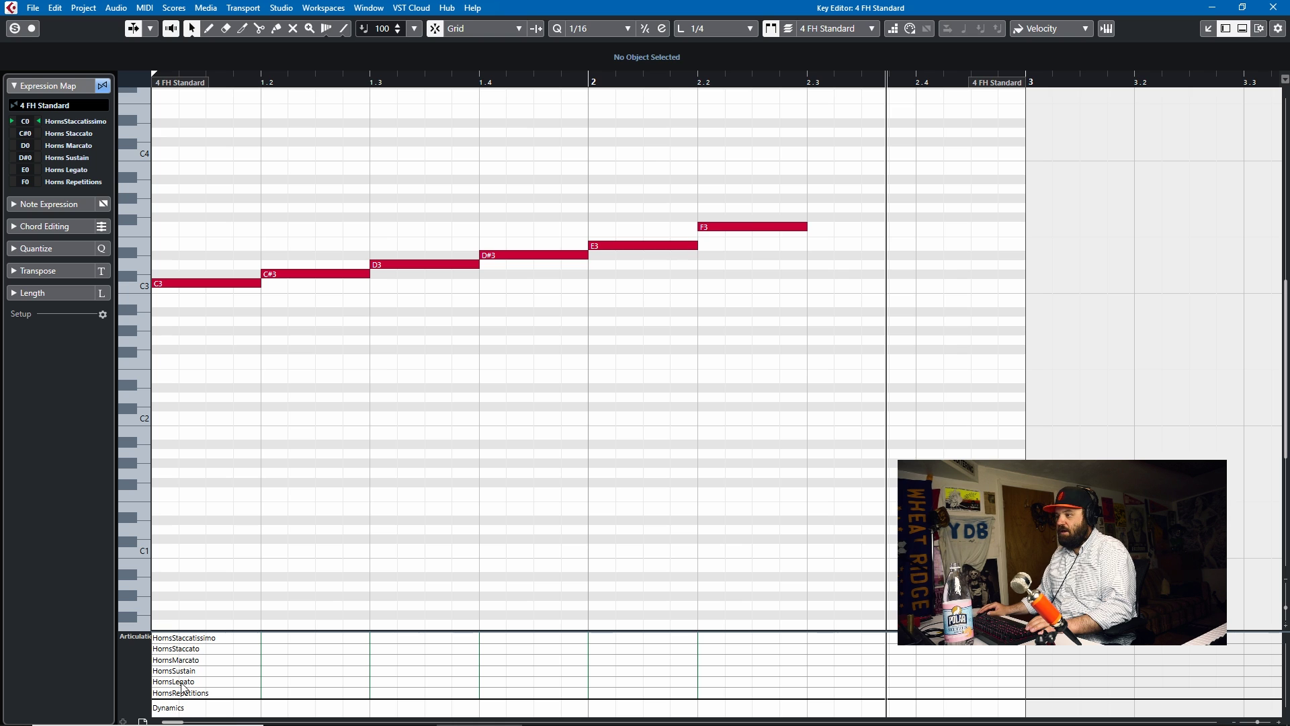
# During playback, add Staccatissimo, Staccato, Marcato, Sustain, Legato and Repetitions events from bar 1 to beat 2.2.
pyautogui.press('space')
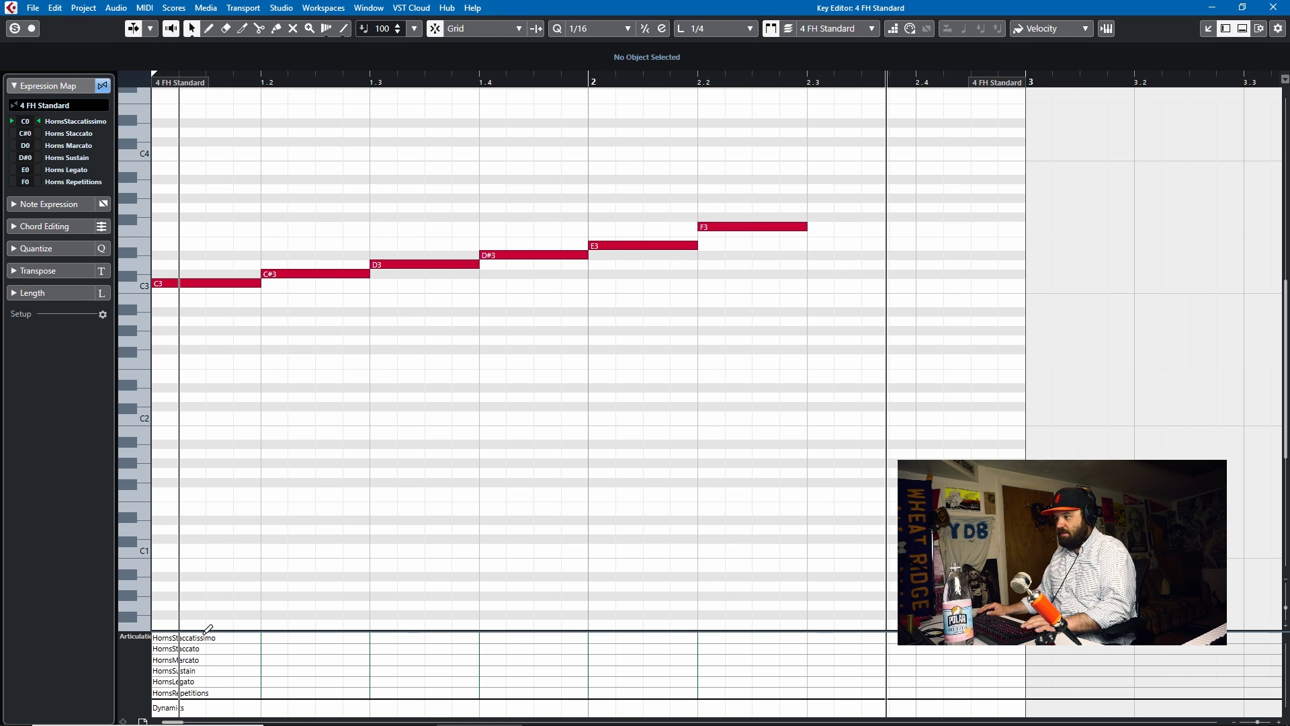
pyautogui.click(160, 637)
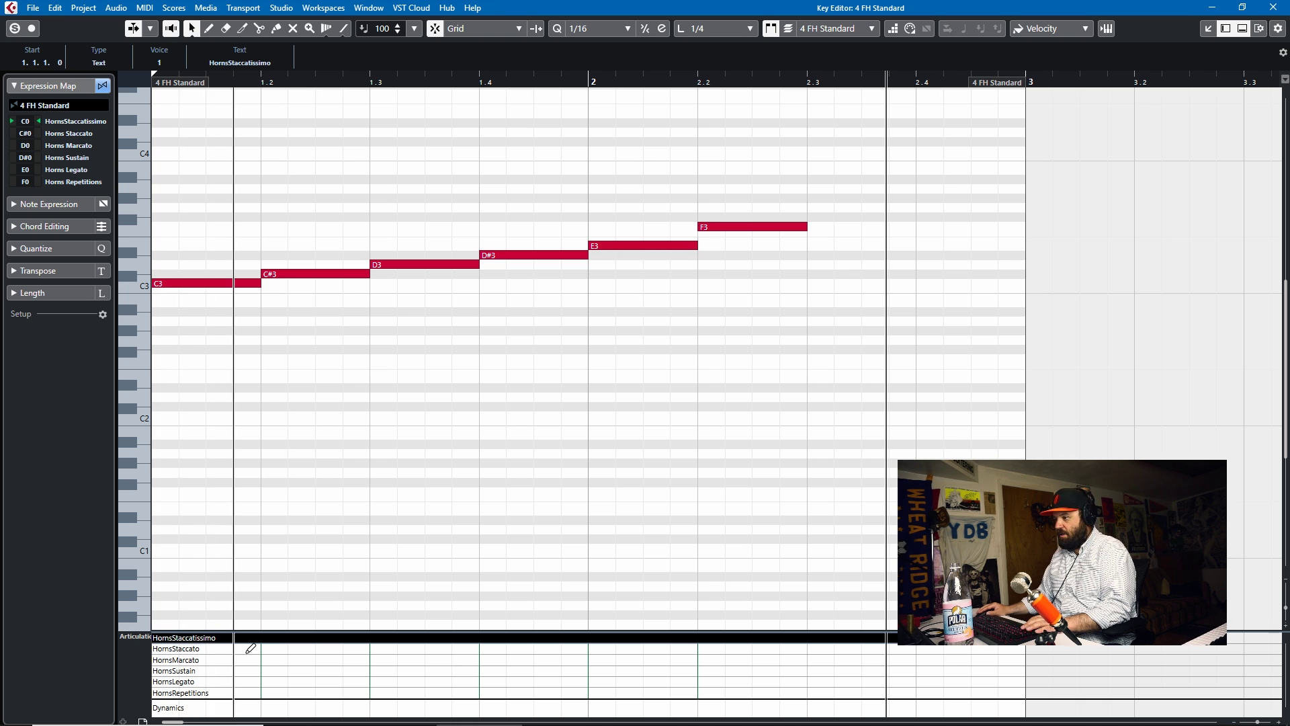
pyautogui.click(276, 649)
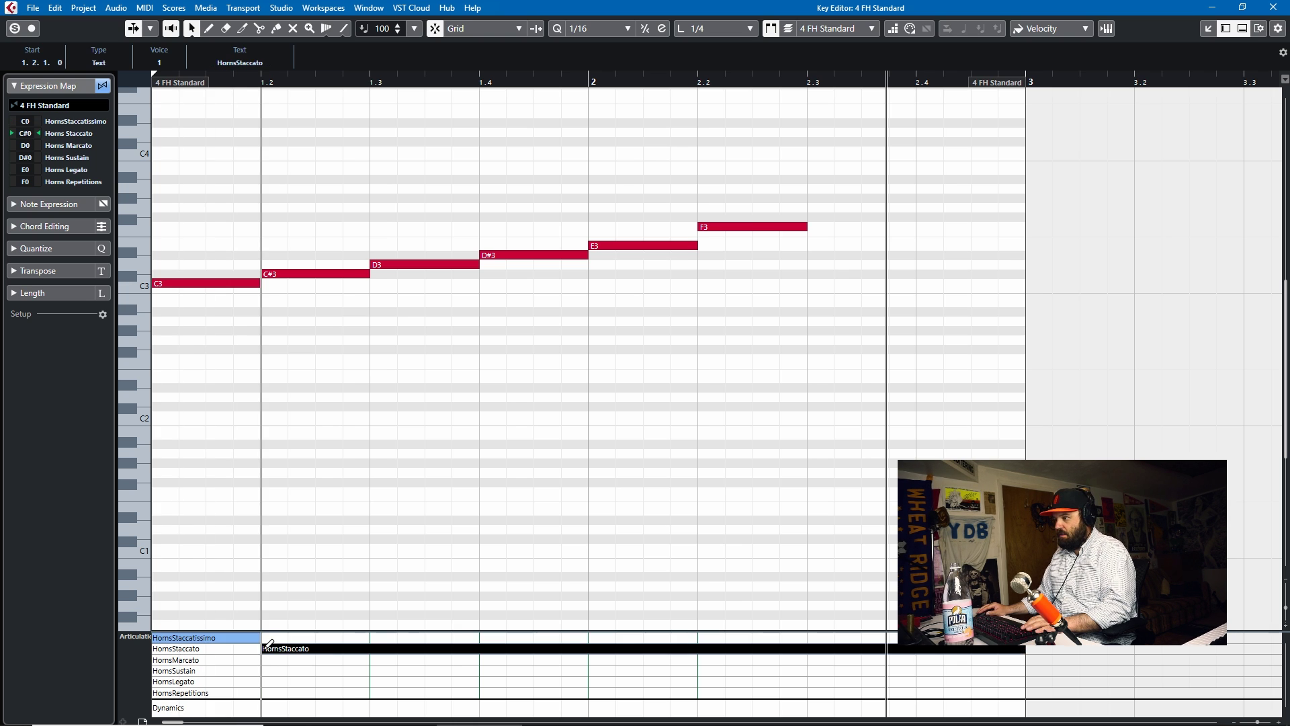
pyautogui.click(374, 659)
pyautogui.click(493, 670)
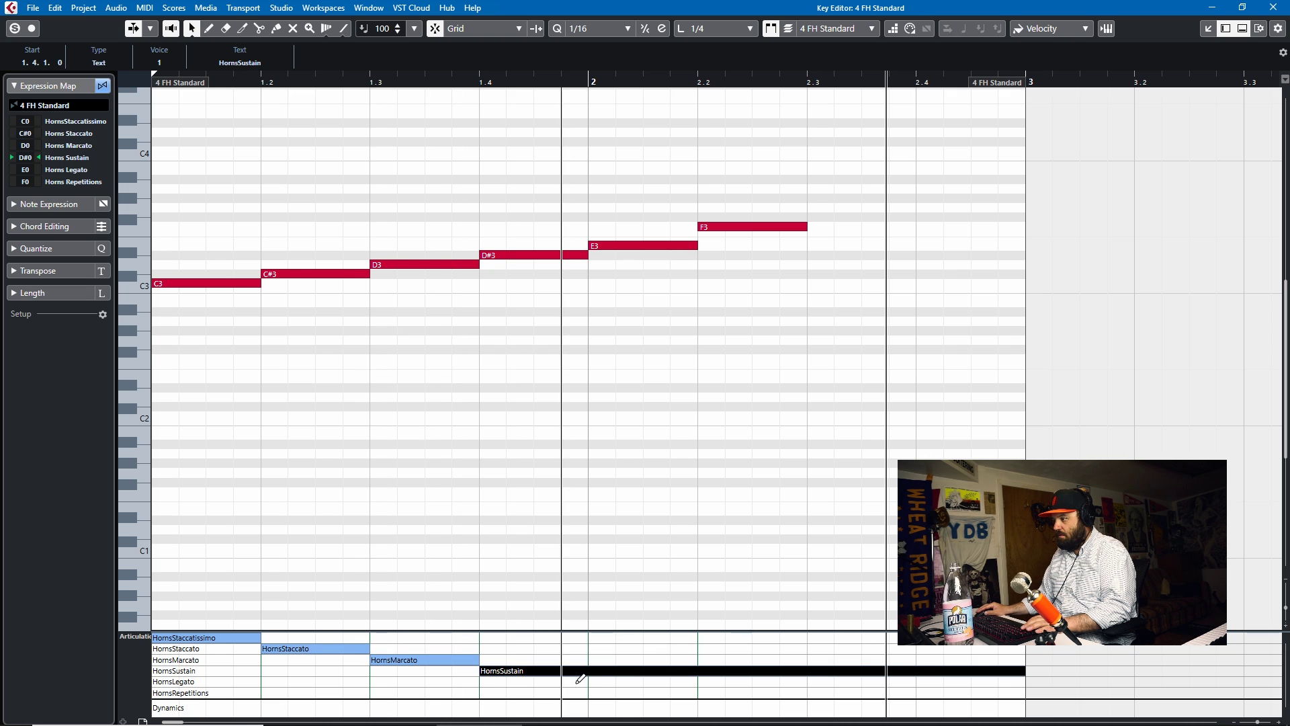
pyautogui.click(593, 682)
pyautogui.click(719, 693)
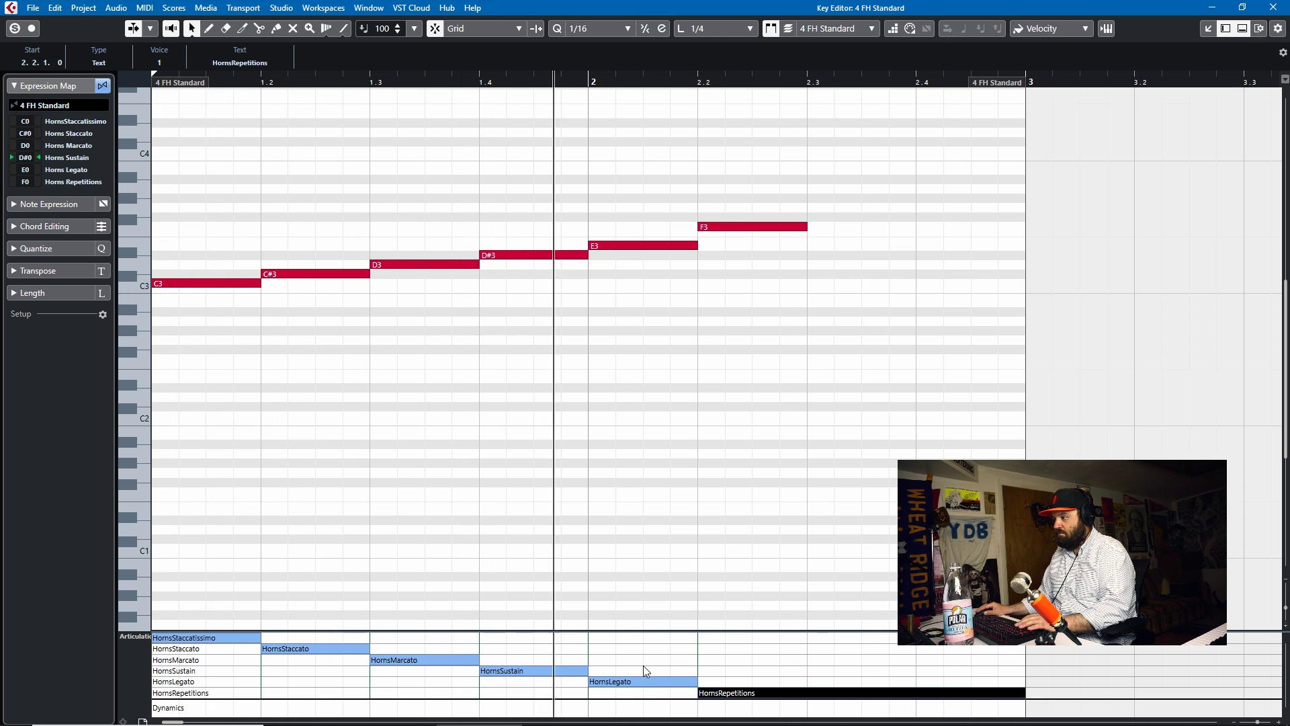
pyautogui.press('space')
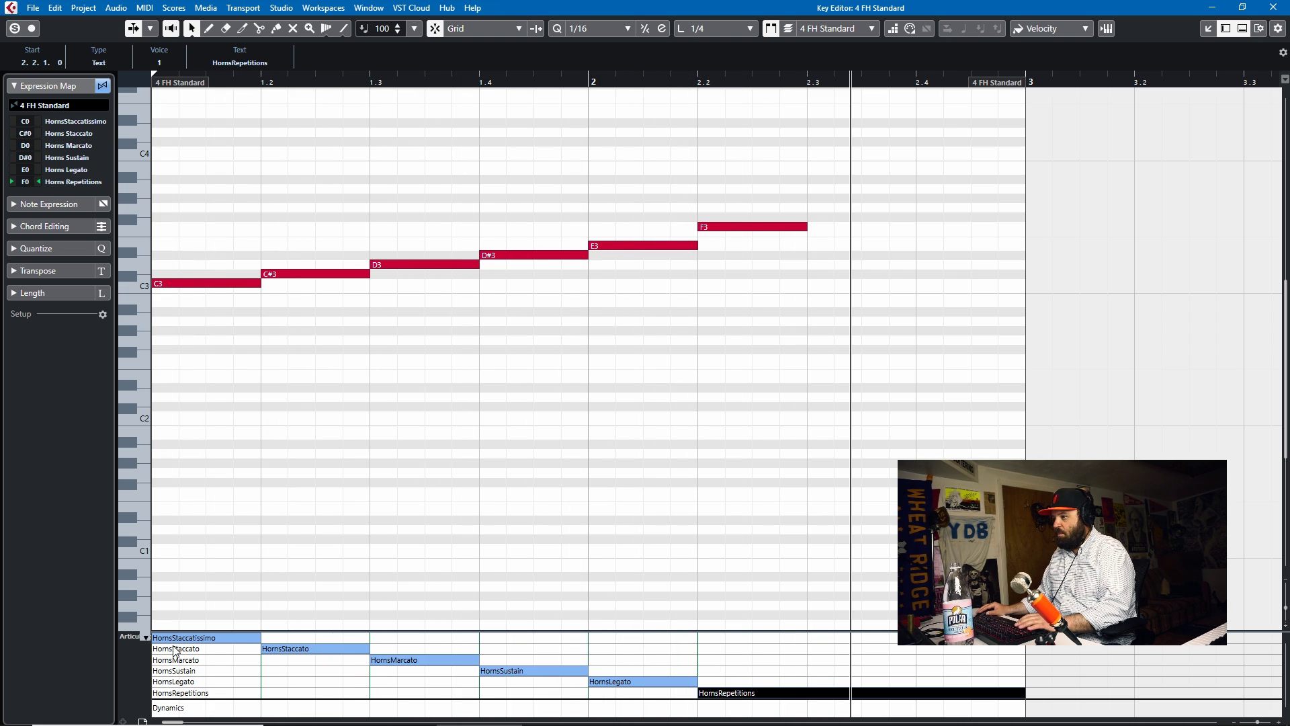
# Remove the staccatissimo/staccato events and draw Repetitions at 1.1, Marcato at 1.1.3, Repetitions at 1.2, Sustain at 1.2.3.
pyautogui.click(200, 639)
pyautogui.hotkey('ctrl', 'z')
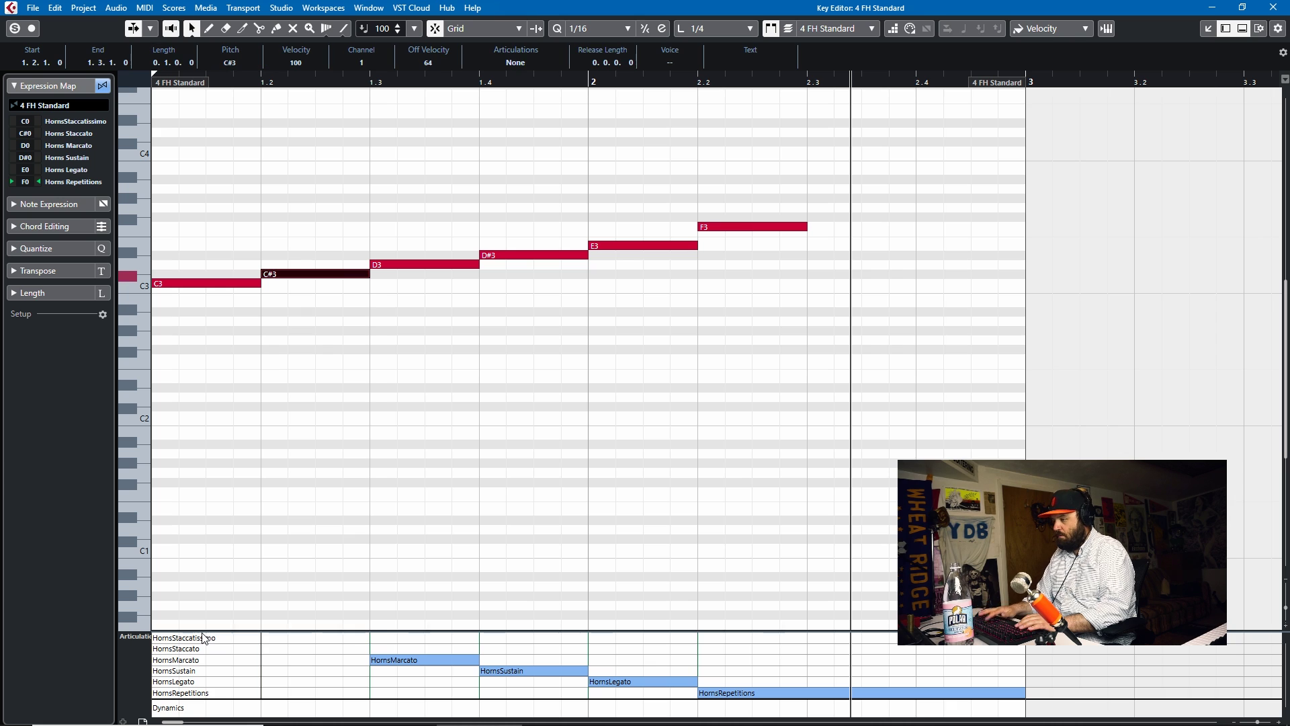
pyautogui.click(228, 698)
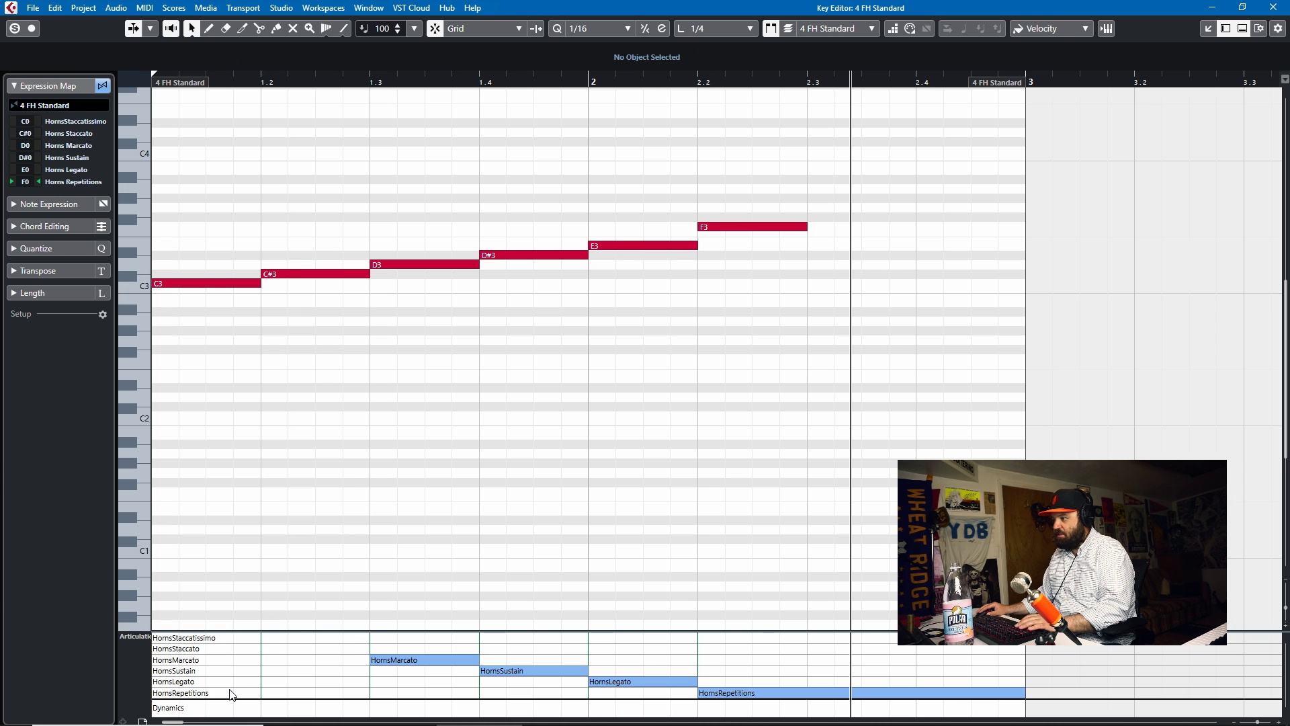
pyautogui.click(208, 692)
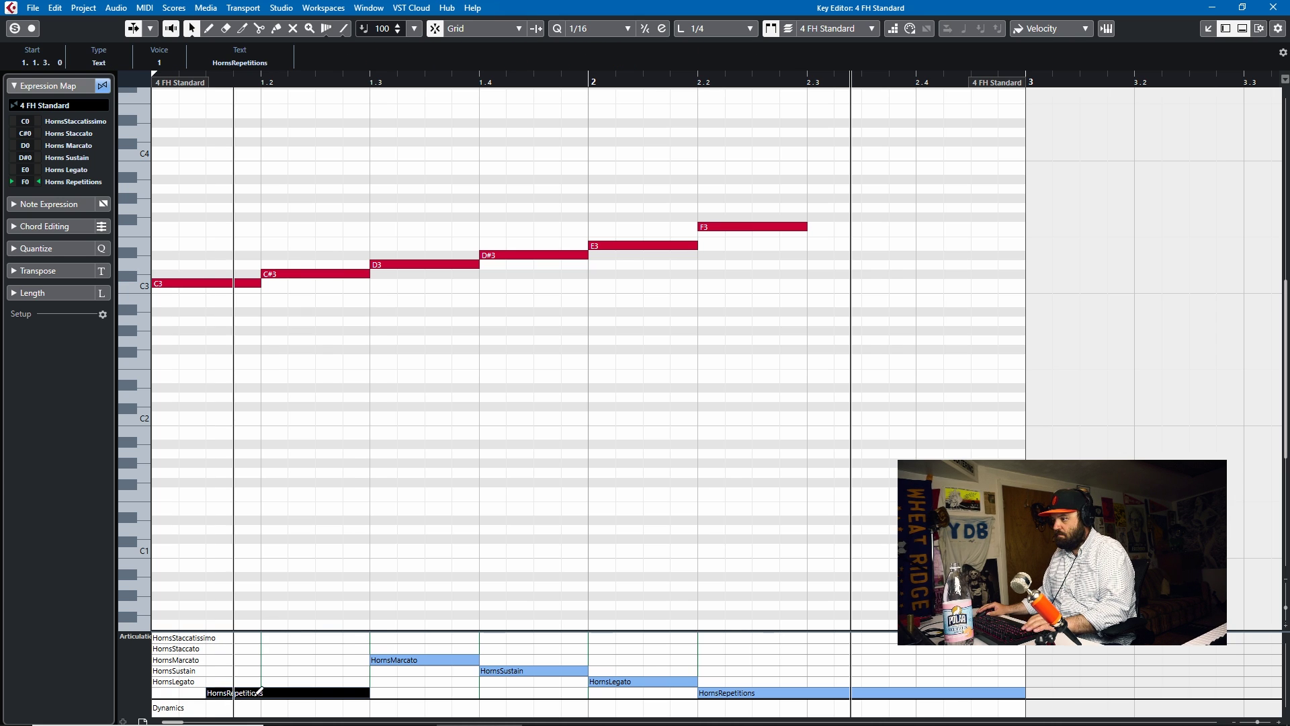
pyautogui.moveTo(258, 692); pyautogui.dragTo(204, 692)
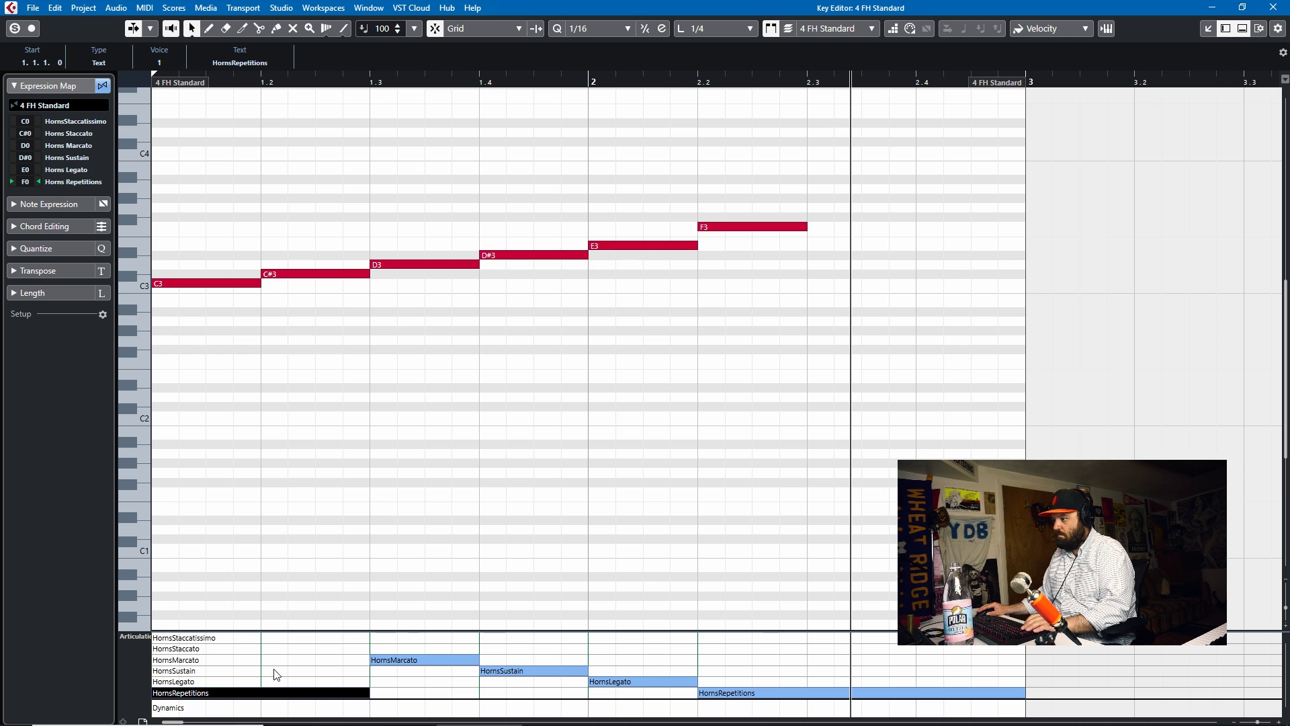
pyautogui.click(209, 660)
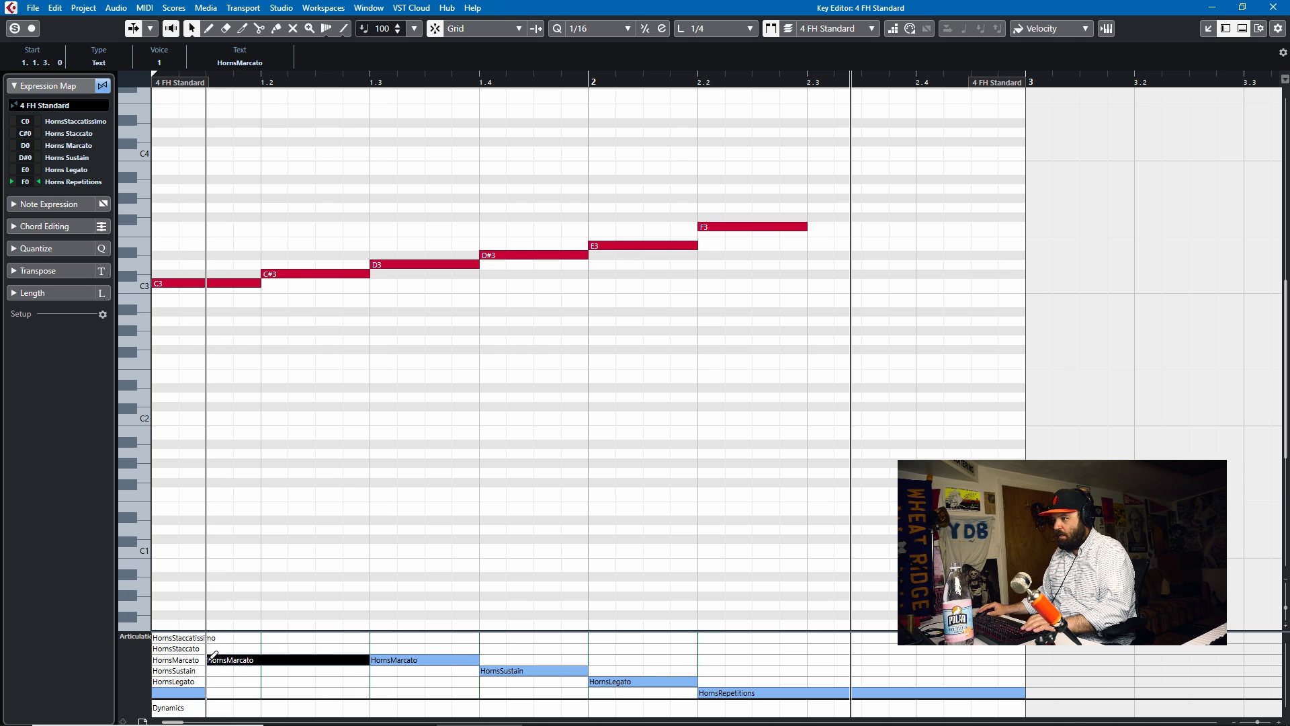
pyautogui.click(264, 692)
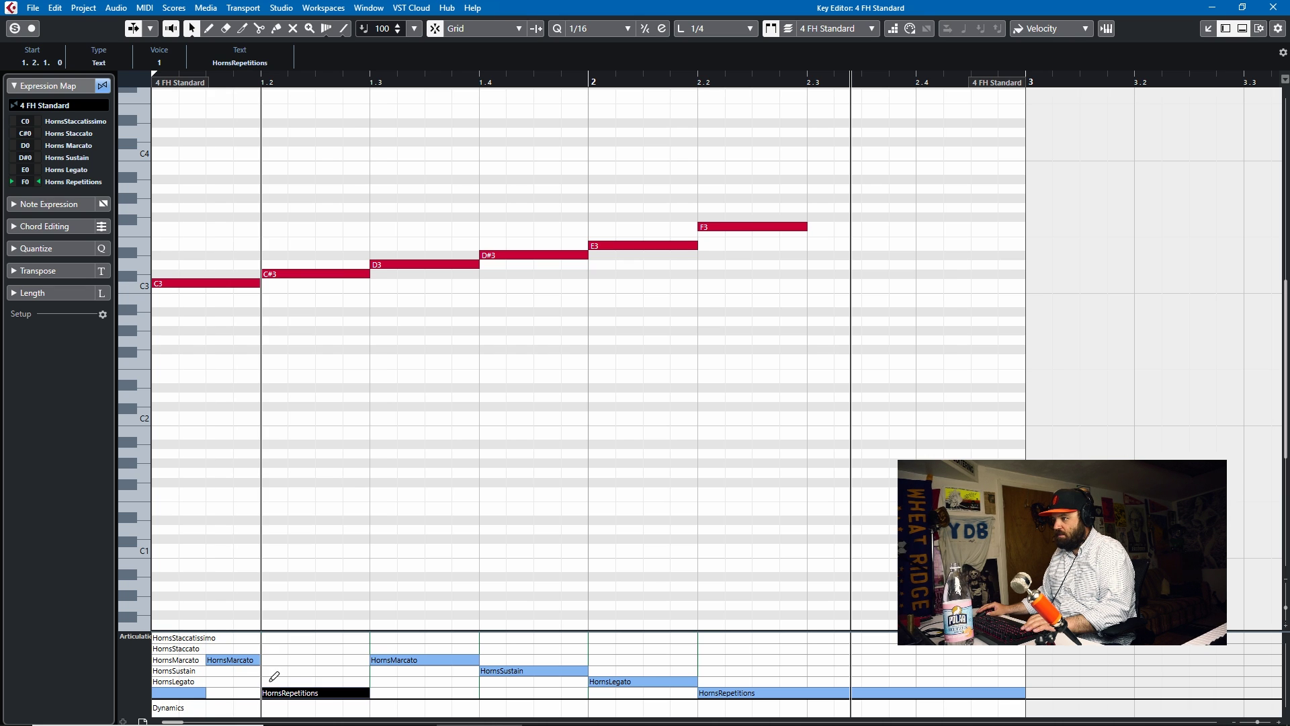
pyautogui.click(317, 670)
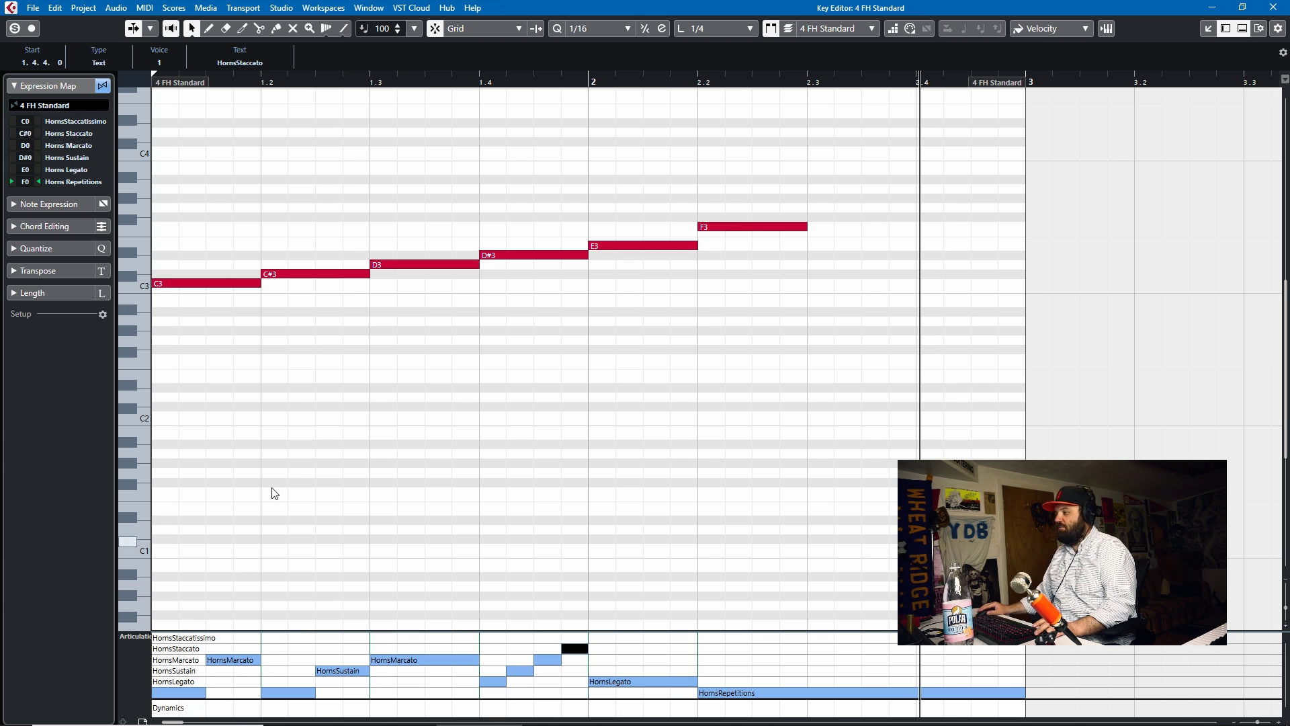
# Scroll through the horn part's notes, then close the Key Editor.
pyautogui.scroll(10, 316, 538)
pyautogui.scroll(-8, 359, 501)
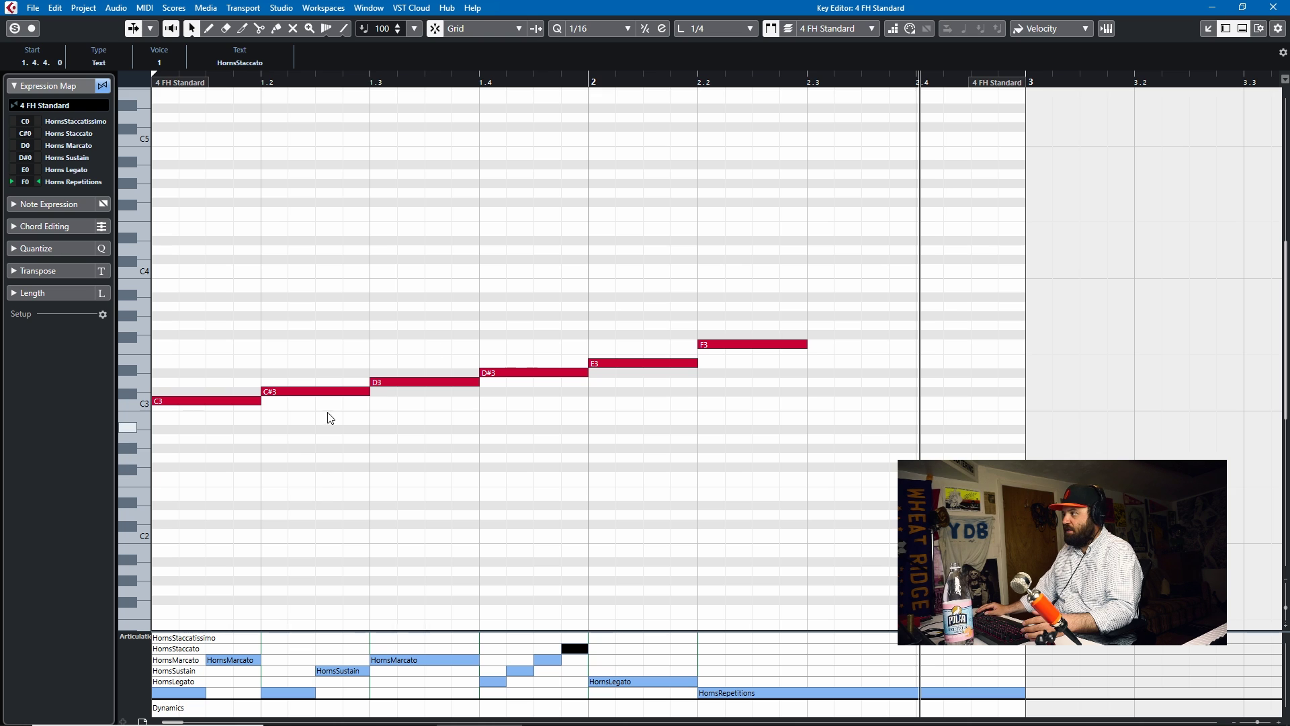
pyautogui.click(1272, 12)
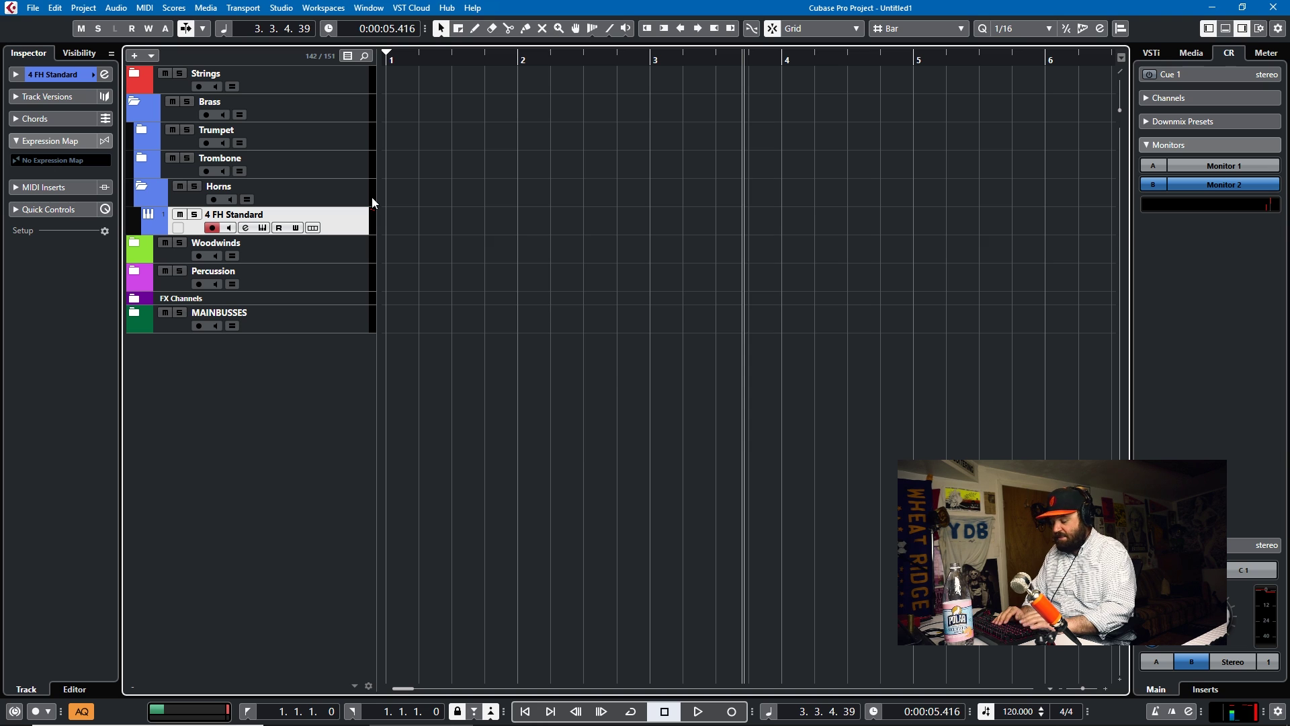
# Add a Kontakt 5 instrument track and load Oboes Essential.nki from Woodwind Ensemble.
pyautogui.hotkey('ctrl', 'shift', 'i')
pyautogui.click(680, 446)
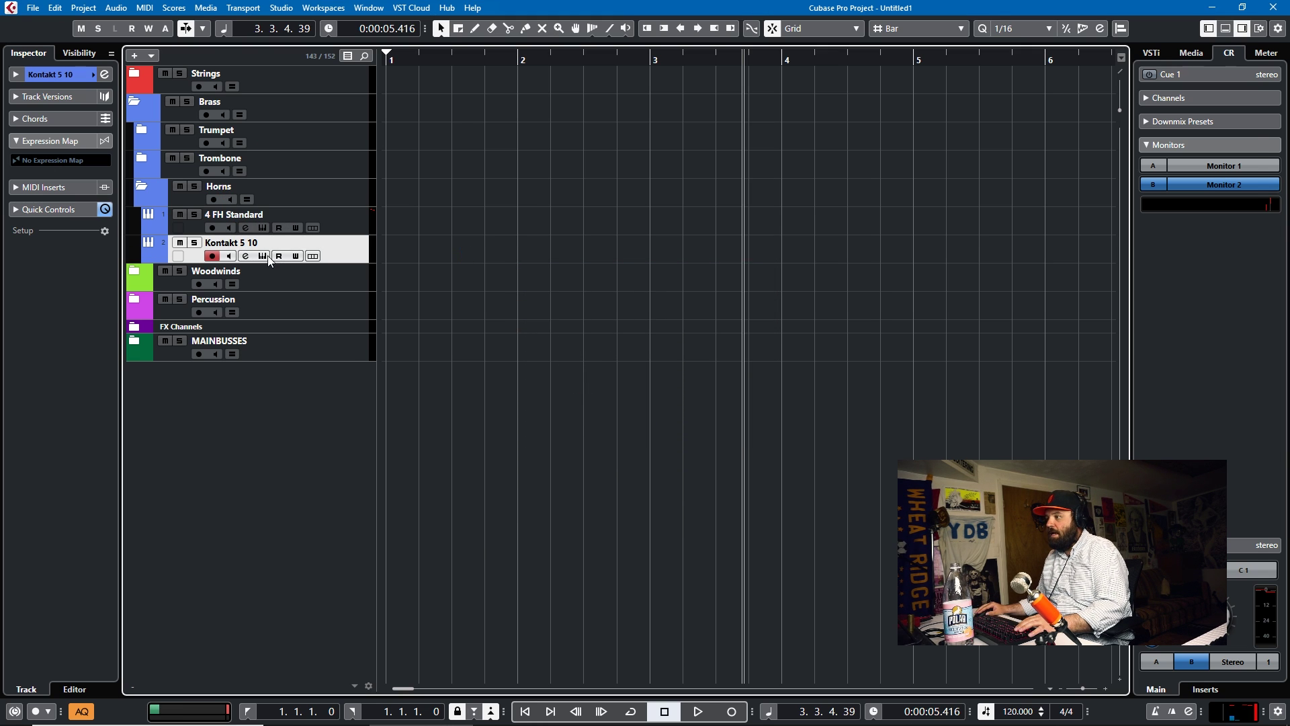
pyautogui.click(263, 255)
pyautogui.click(595, 314)
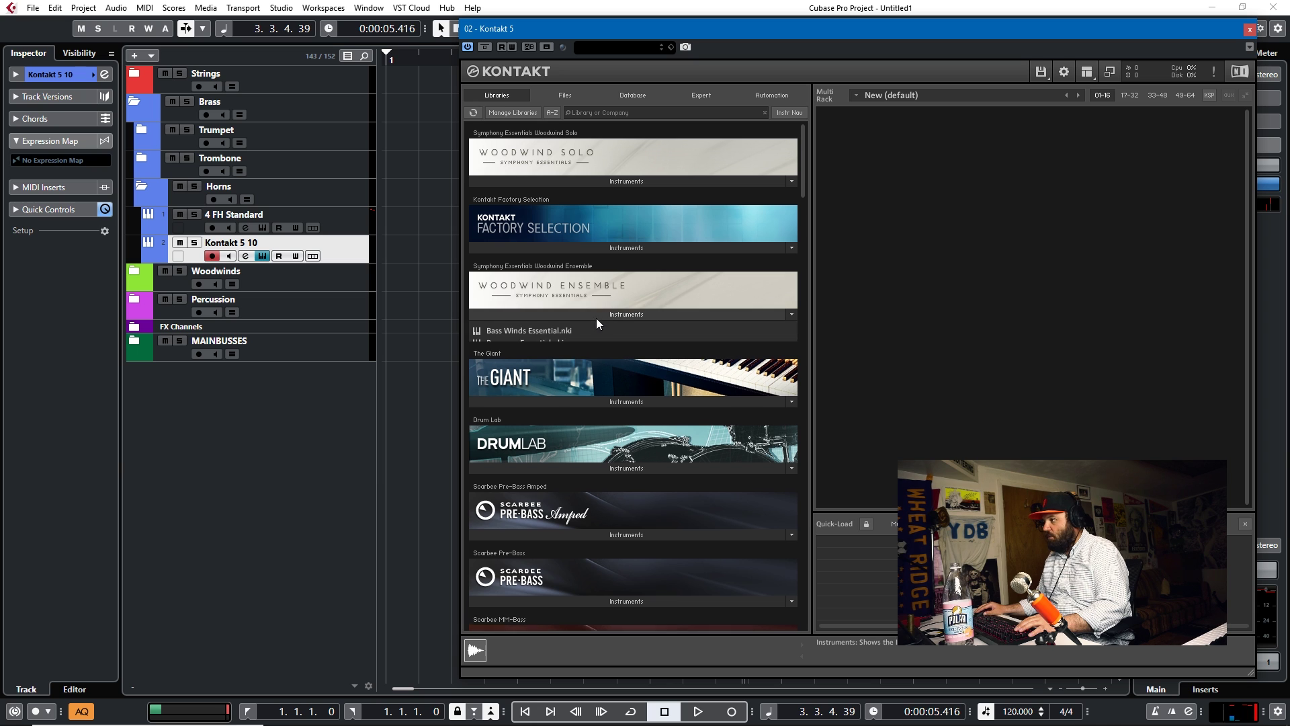
pyautogui.doubleClick(529, 377)
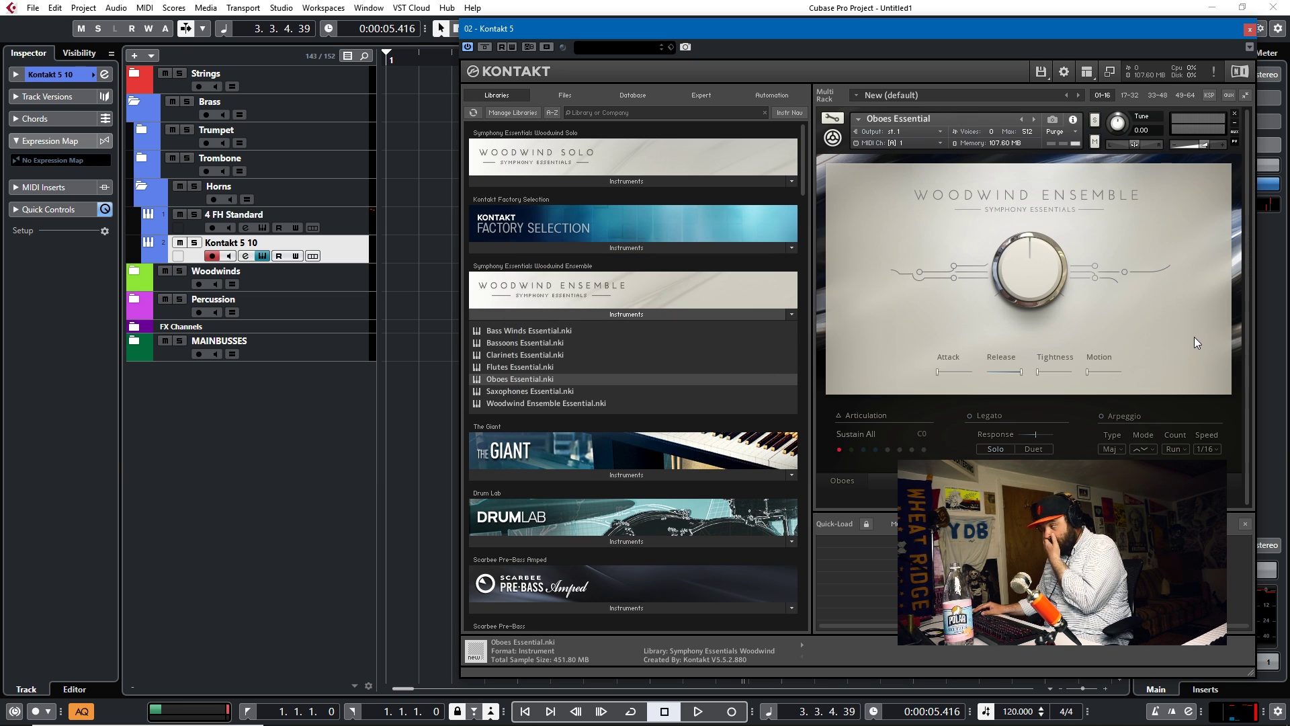
# Audition the Staccato, Crescendo, Decrescendo and Sustain All articulations and check the articulation slot setup.
pyautogui.click(851, 449)
pyautogui.click(863, 449)
pyautogui.click(875, 450)
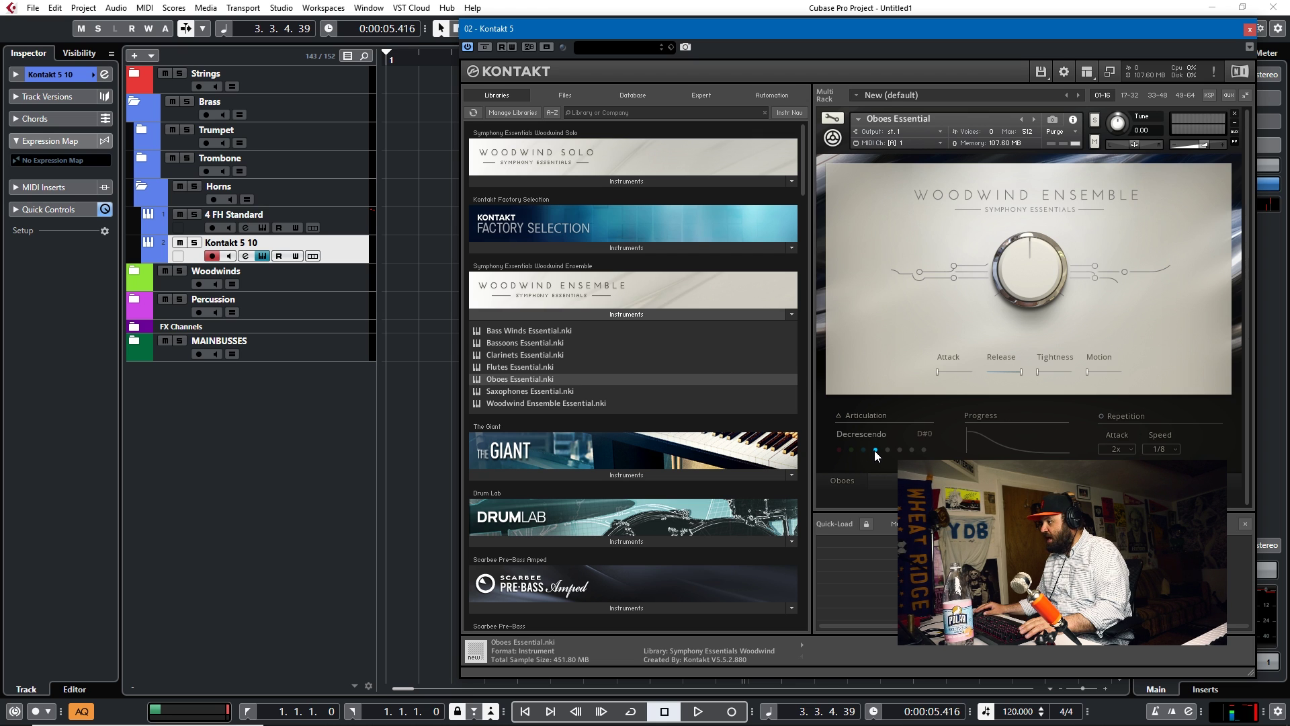
pyautogui.click(839, 449)
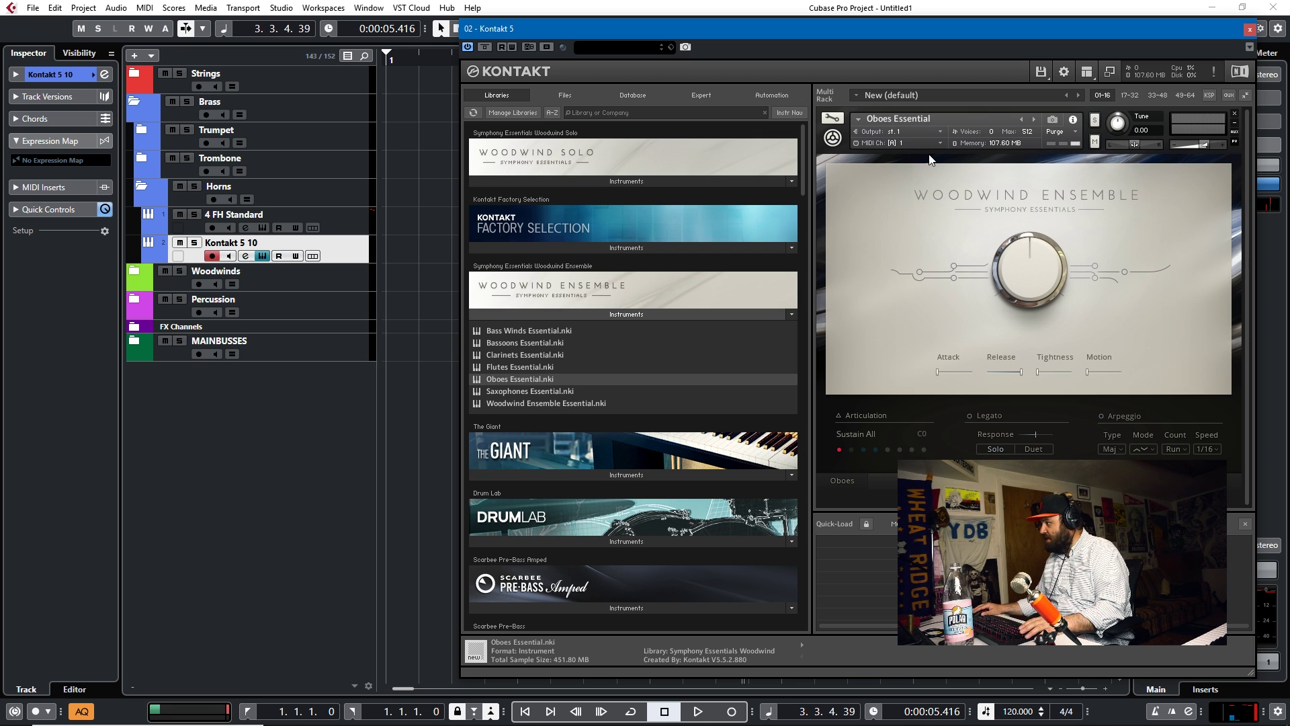
pyautogui.click(841, 415)
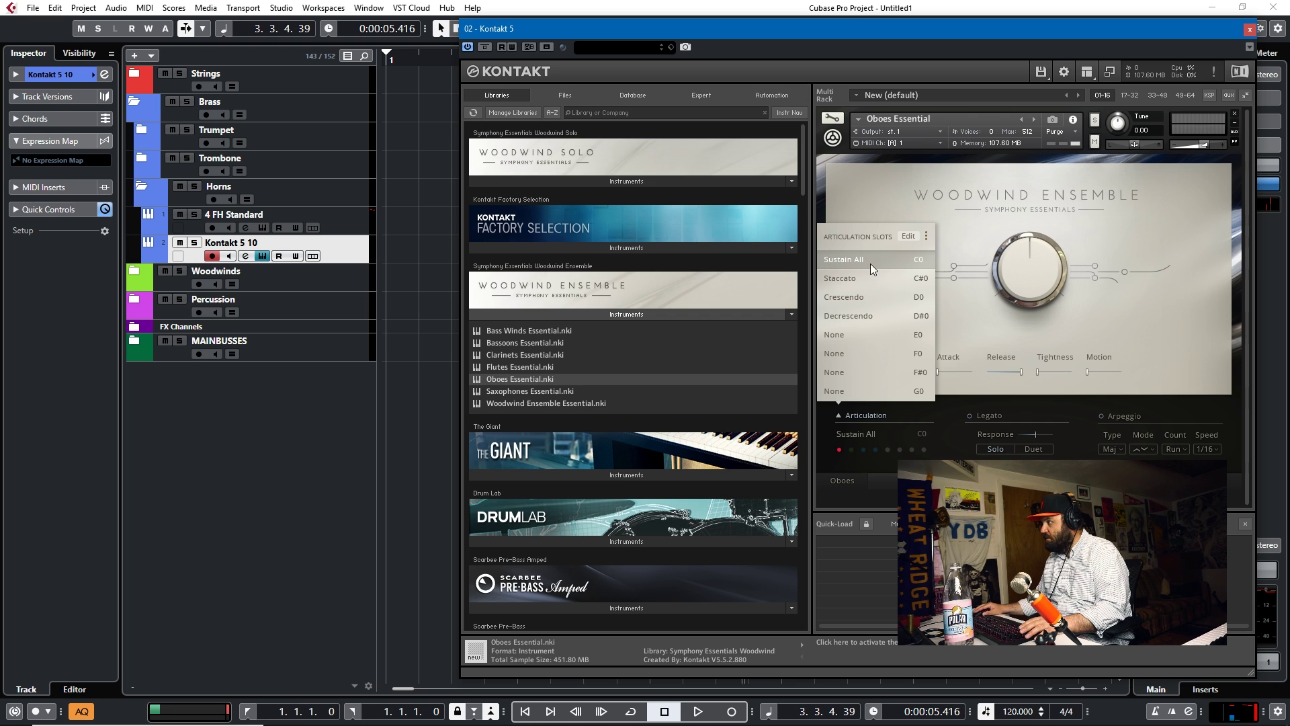
pyautogui.click(913, 240)
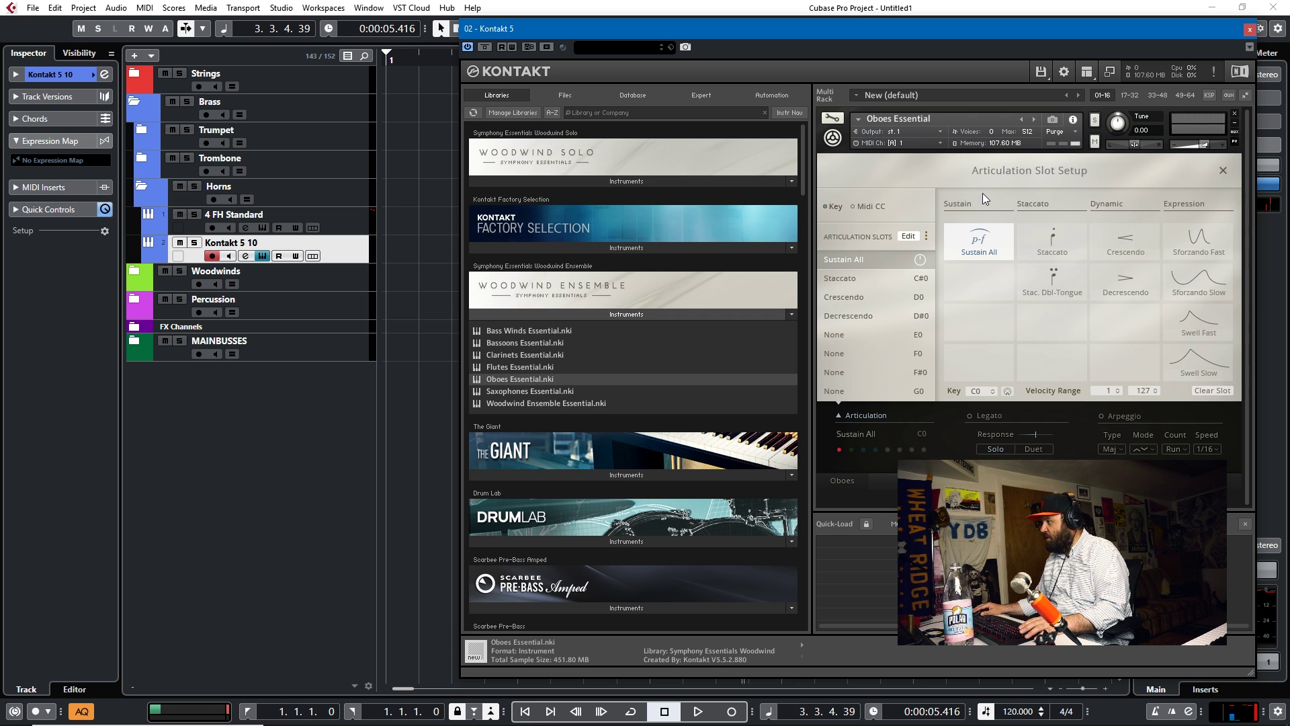
pyautogui.click(1221, 172)
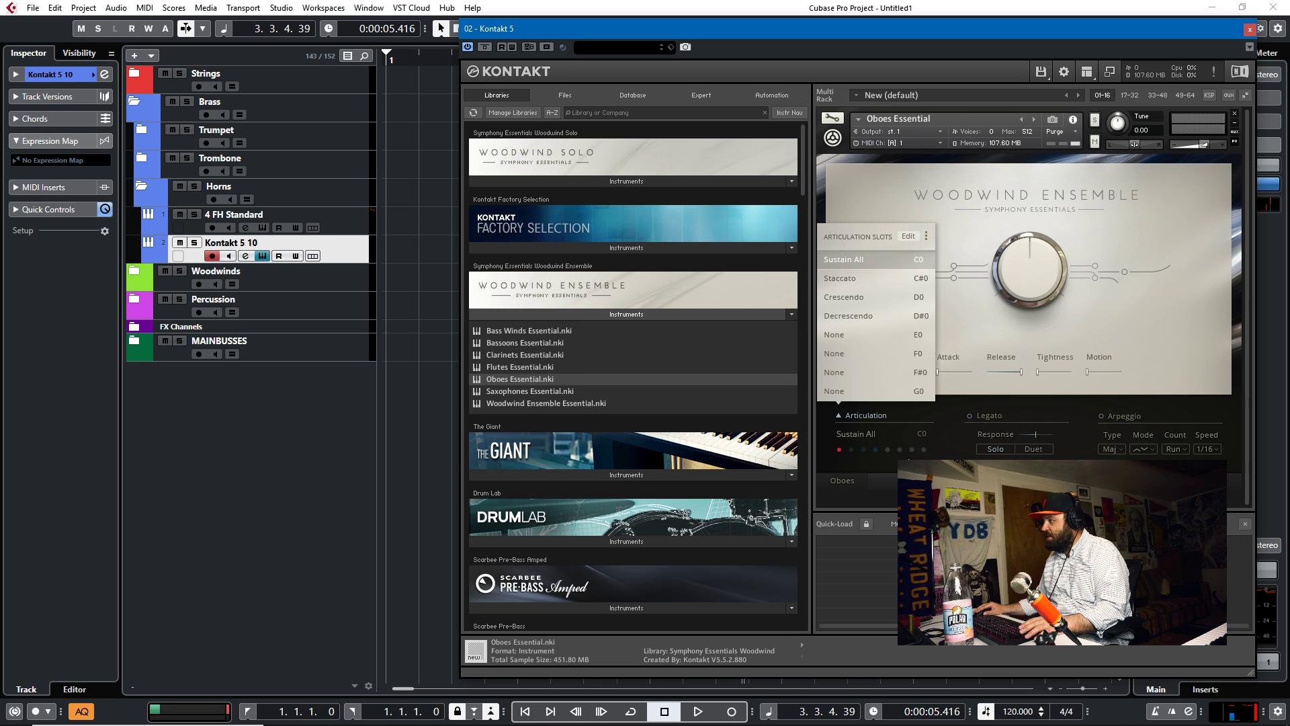
# From the Inspector's Expression Map field, create a new expression map named 'Oboes New'.
pyautogui.moveTo(858, 31); pyautogui.dragTo(950, 22)
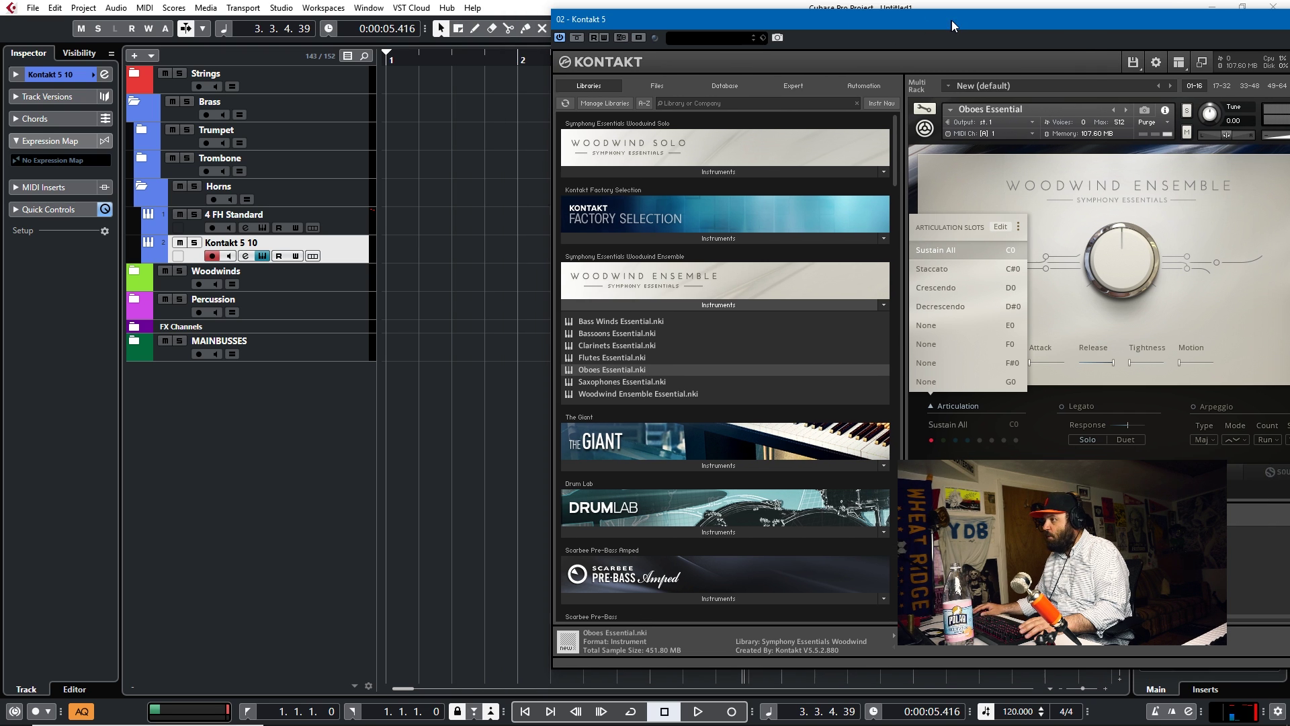
pyautogui.click(57, 161)
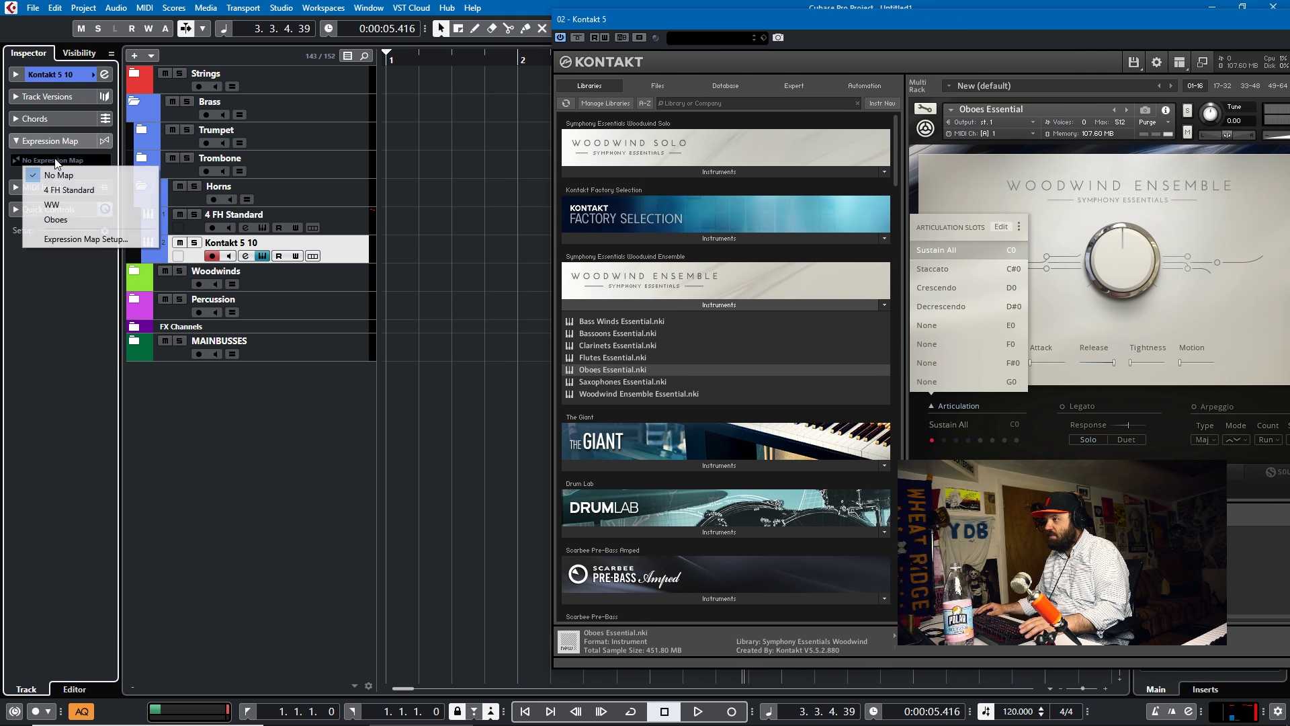
pyautogui.click(57, 240)
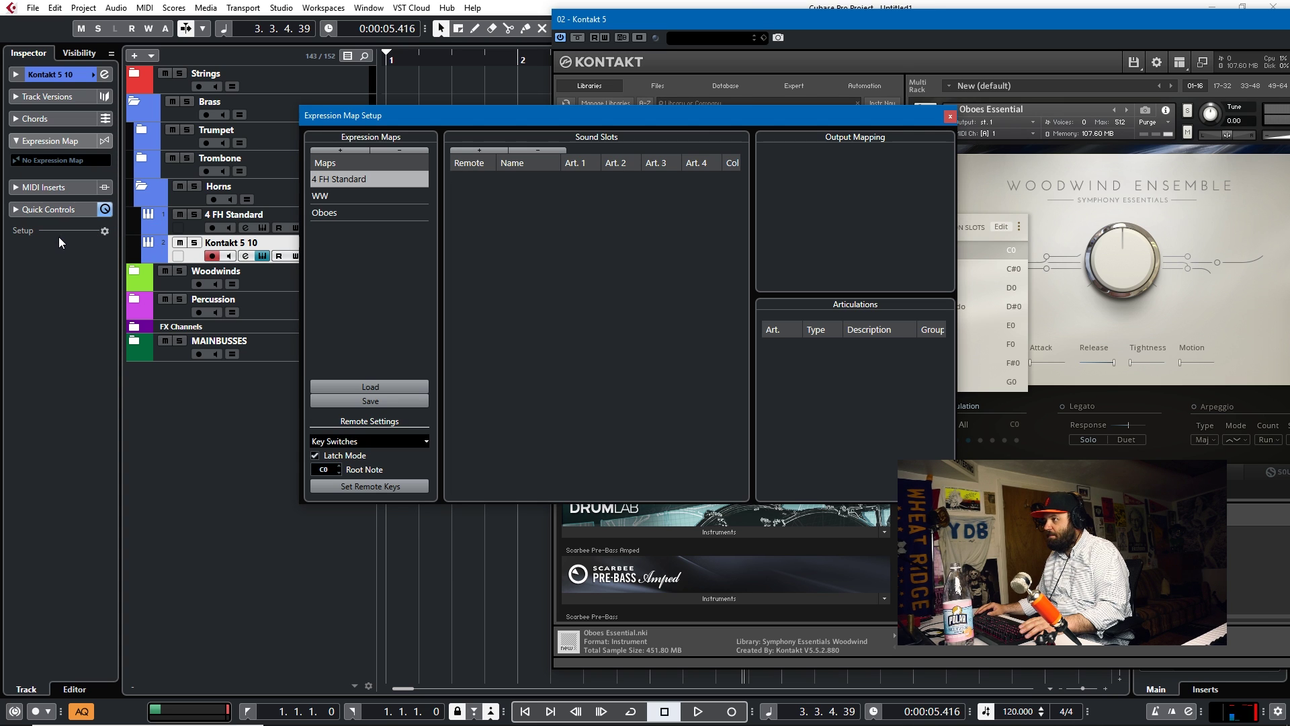
pyautogui.click(348, 149)
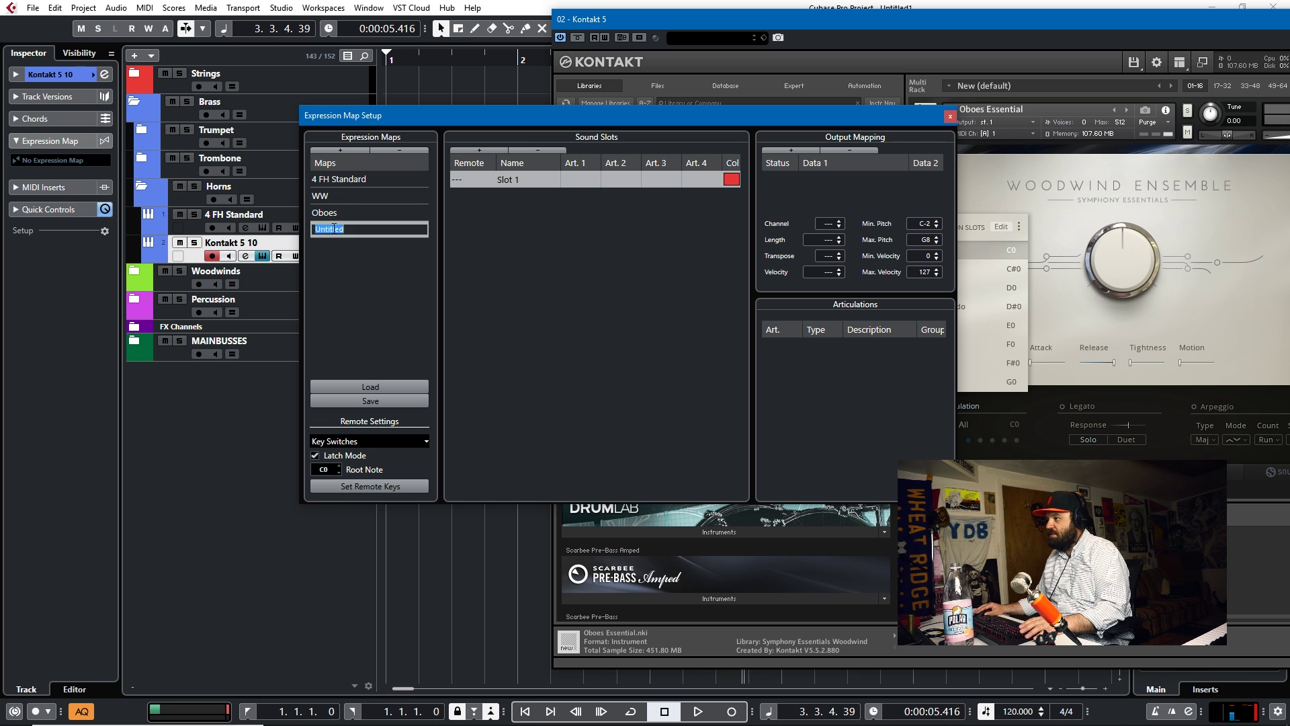
pyautogui.write('Oboe')
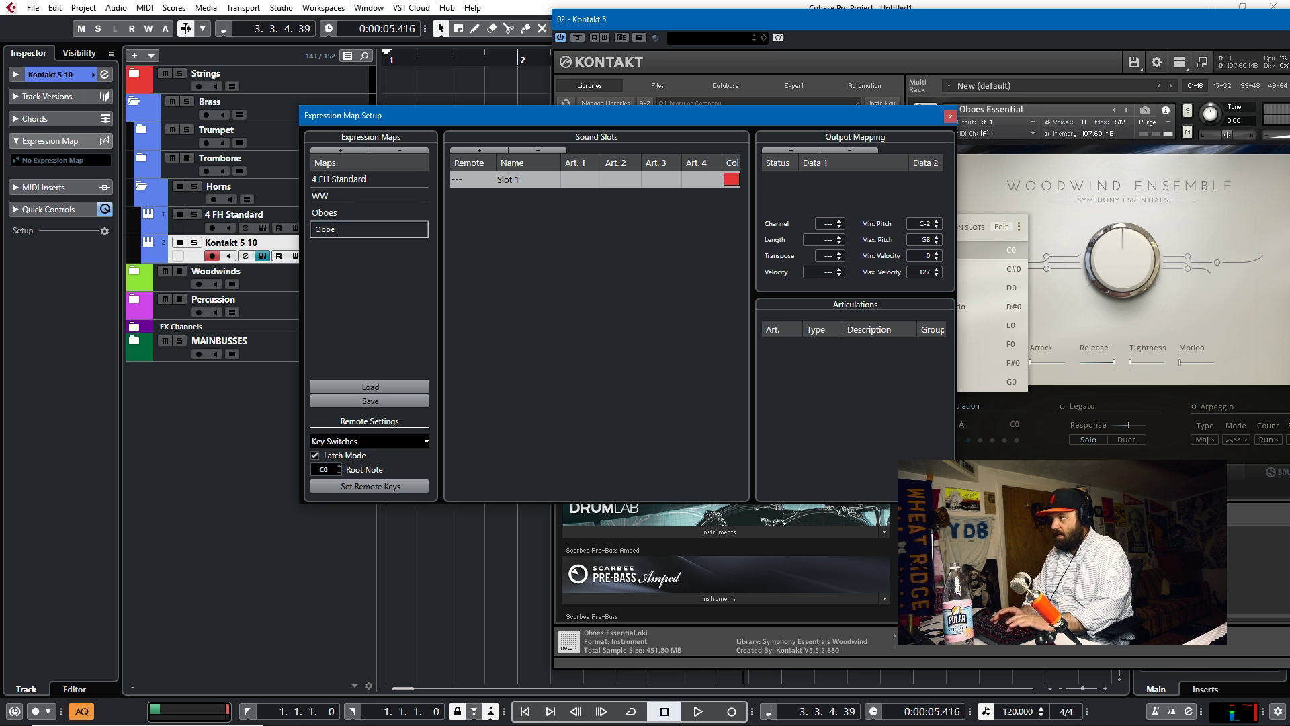
pyautogui.write('s New')
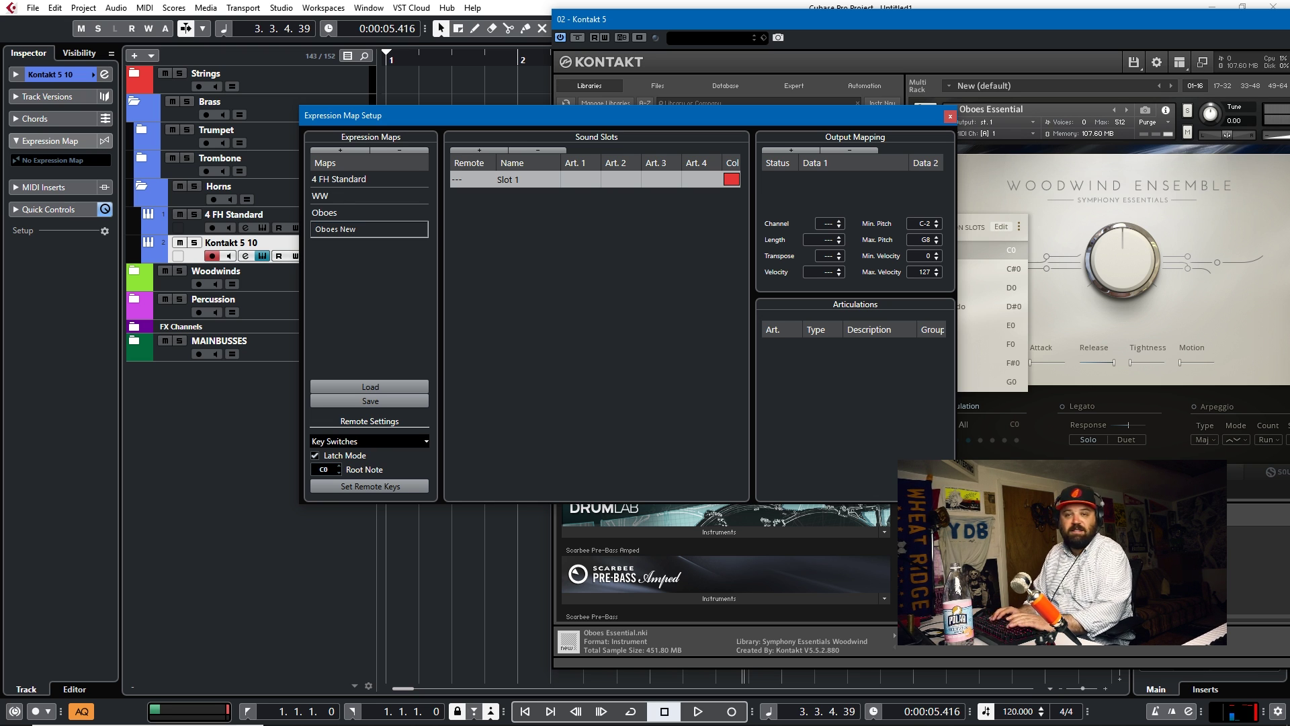
pyautogui.press('Return')
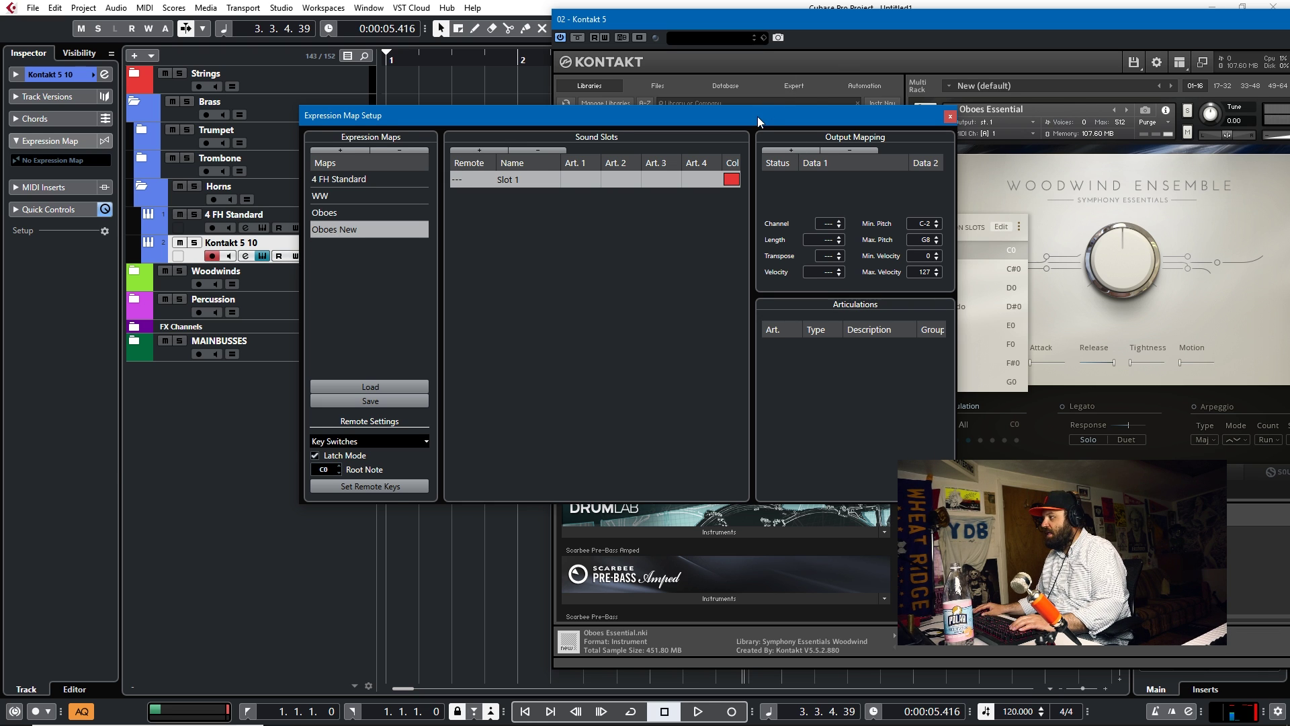
pyautogui.moveTo(757, 115); pyautogui.dragTo(574, 84)
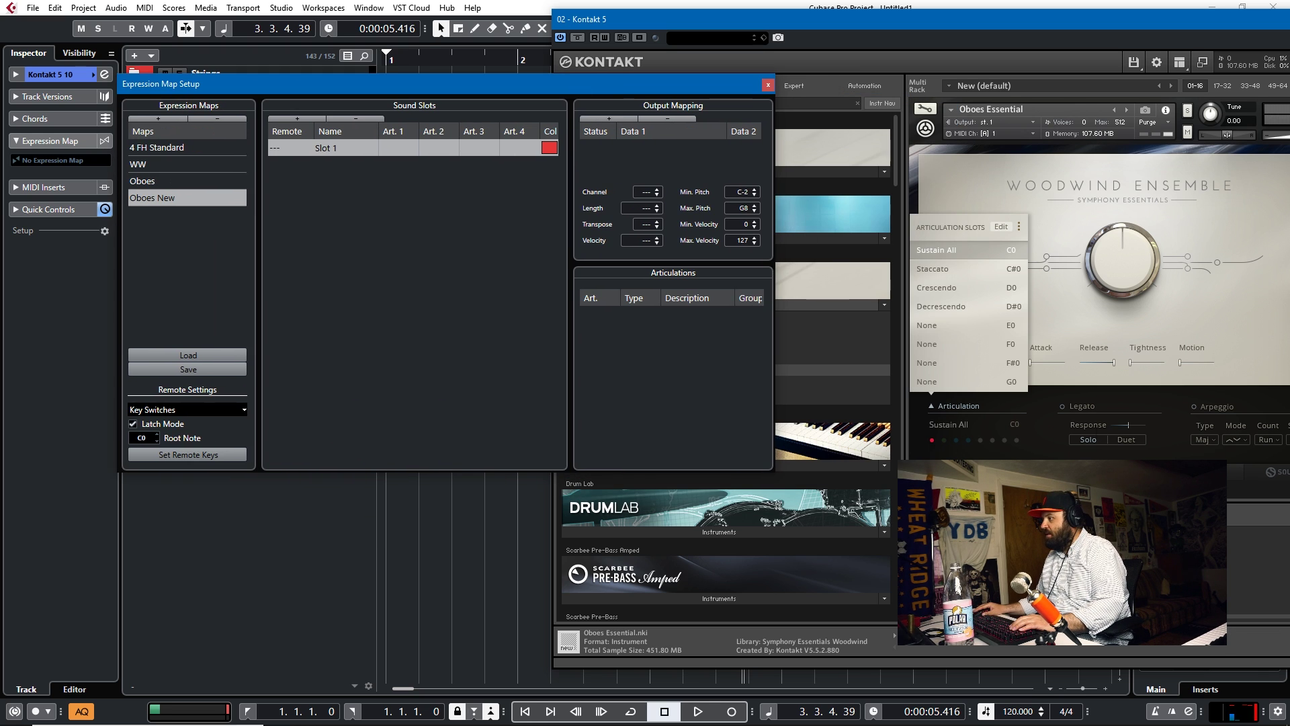
# Audition the oboe's Staccato, Crescendo and Decrescendo articulations in Kontakt.
pyautogui.click(943, 441)
pyautogui.click(956, 440)
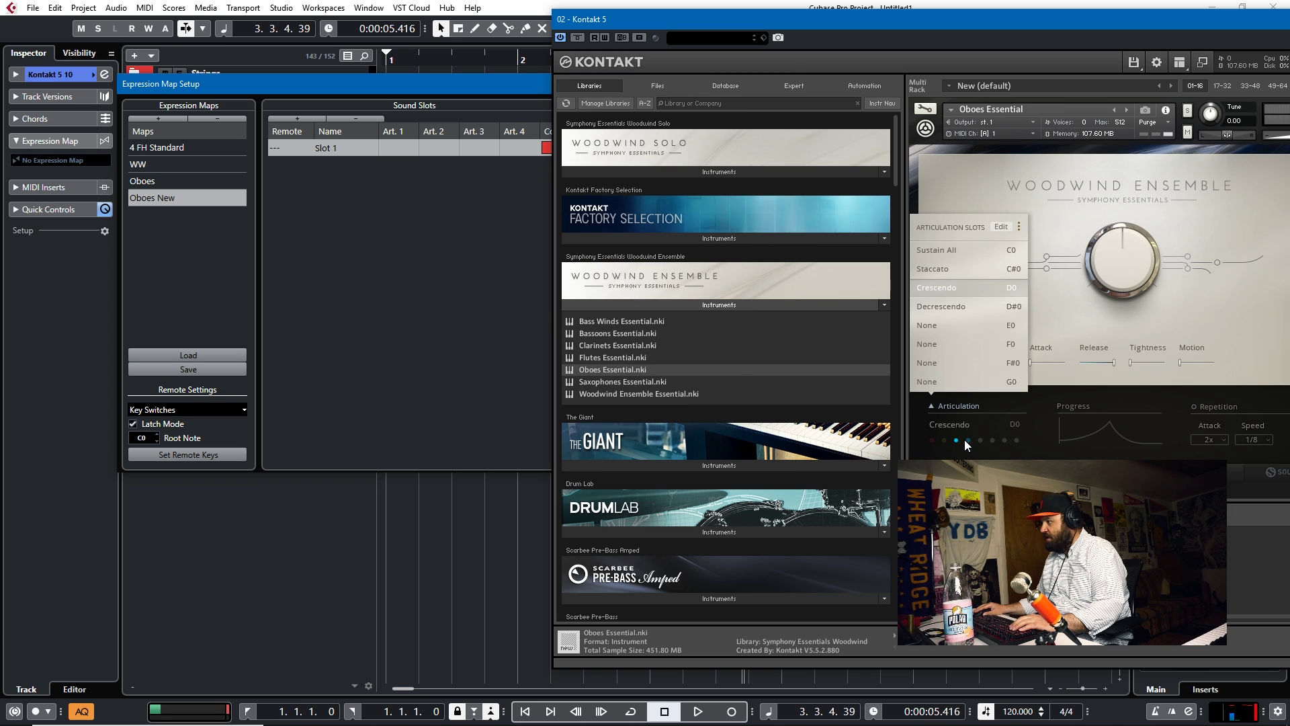
pyautogui.click(968, 440)
# Add three more sound slots to the Oboes New map, making four.
pyautogui.click(398, 81)
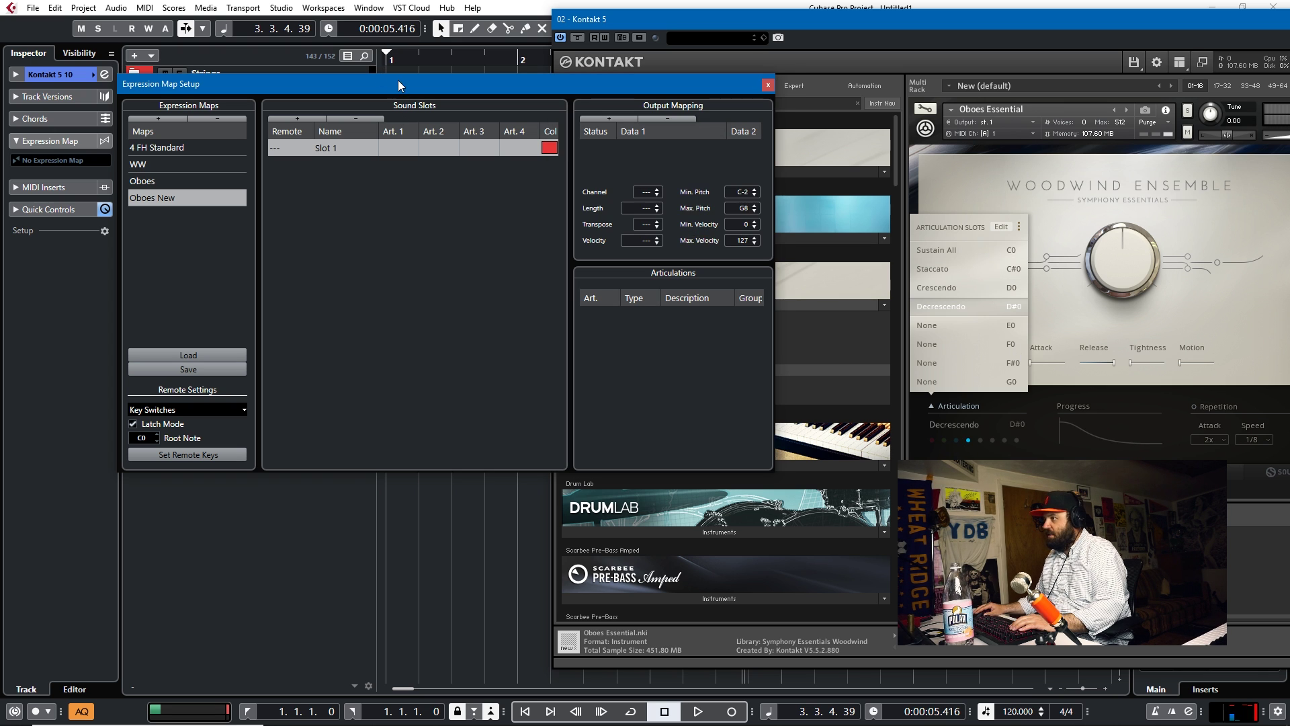
pyautogui.click(297, 119)
pyautogui.click(297, 118)
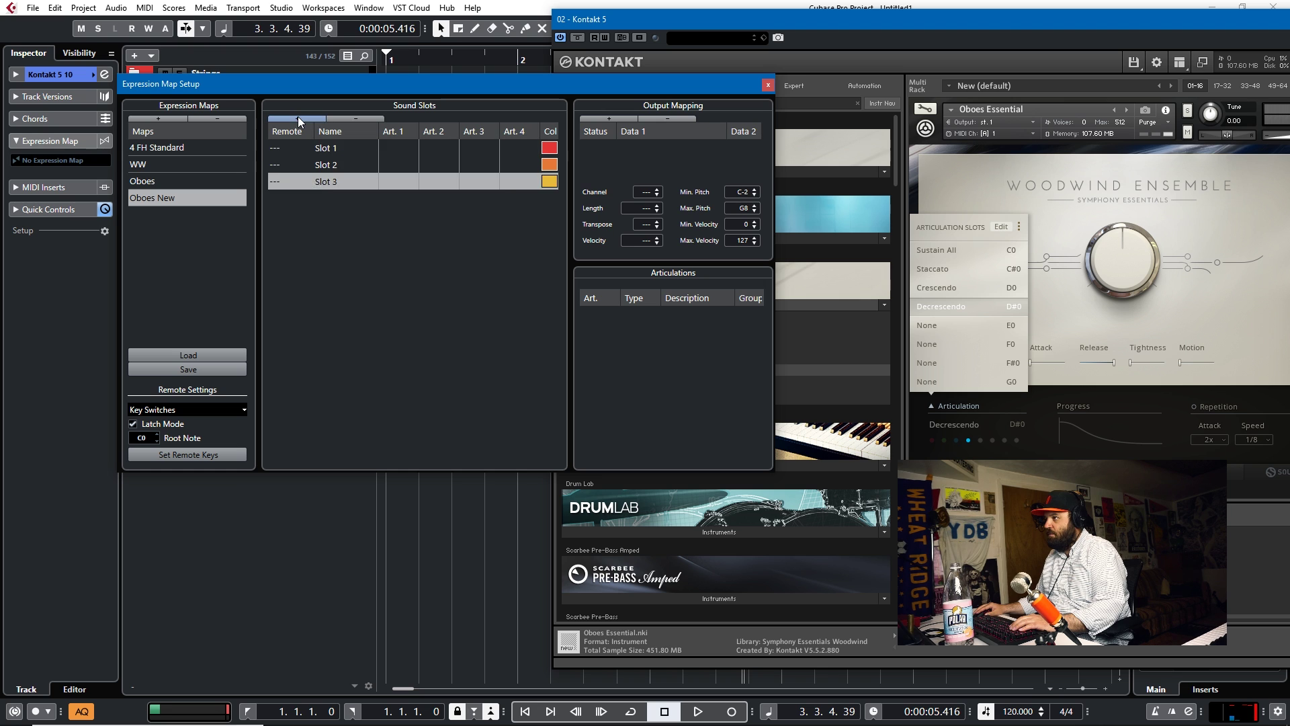
pyautogui.click(297, 118)
# Set the remote keys of slots 1–4 to C0, C#0, D0 and D#0.
pyautogui.click(277, 151)
pyautogui.doubleClick(276, 150)
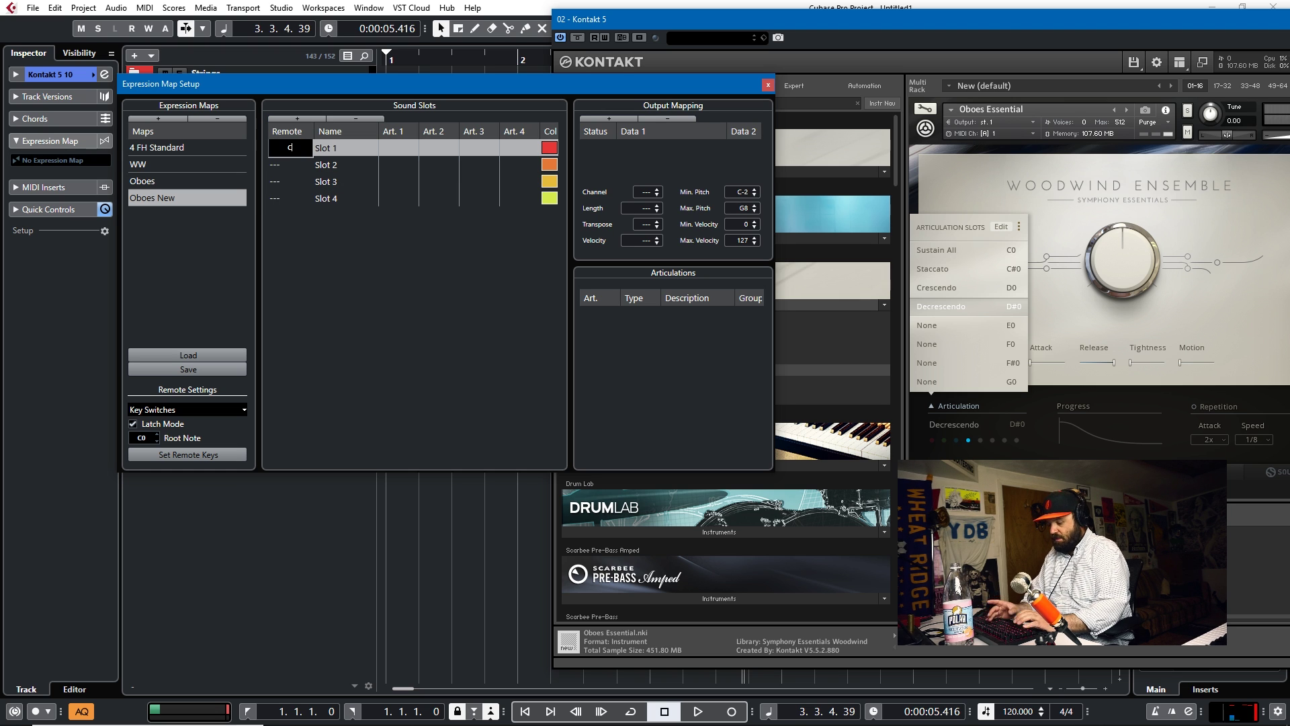
pyautogui.write('C0')
pyautogui.click(276, 167)
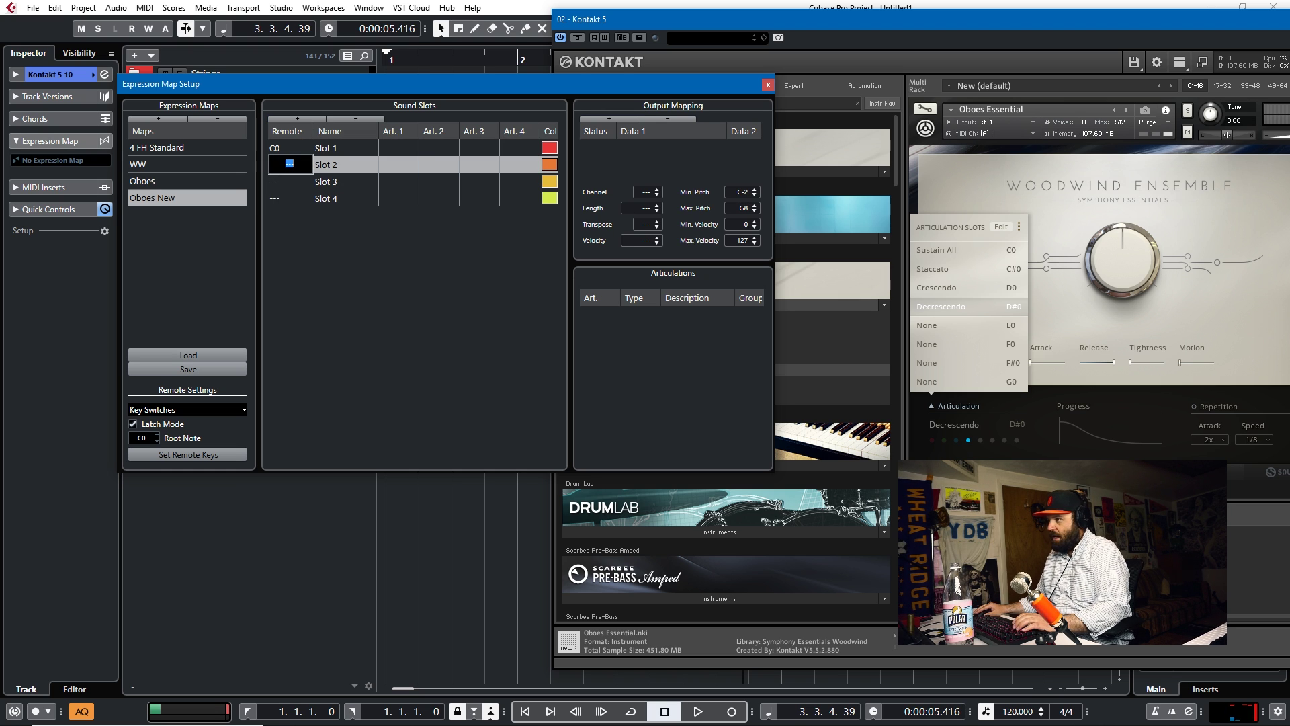
pyautogui.write('C#0')
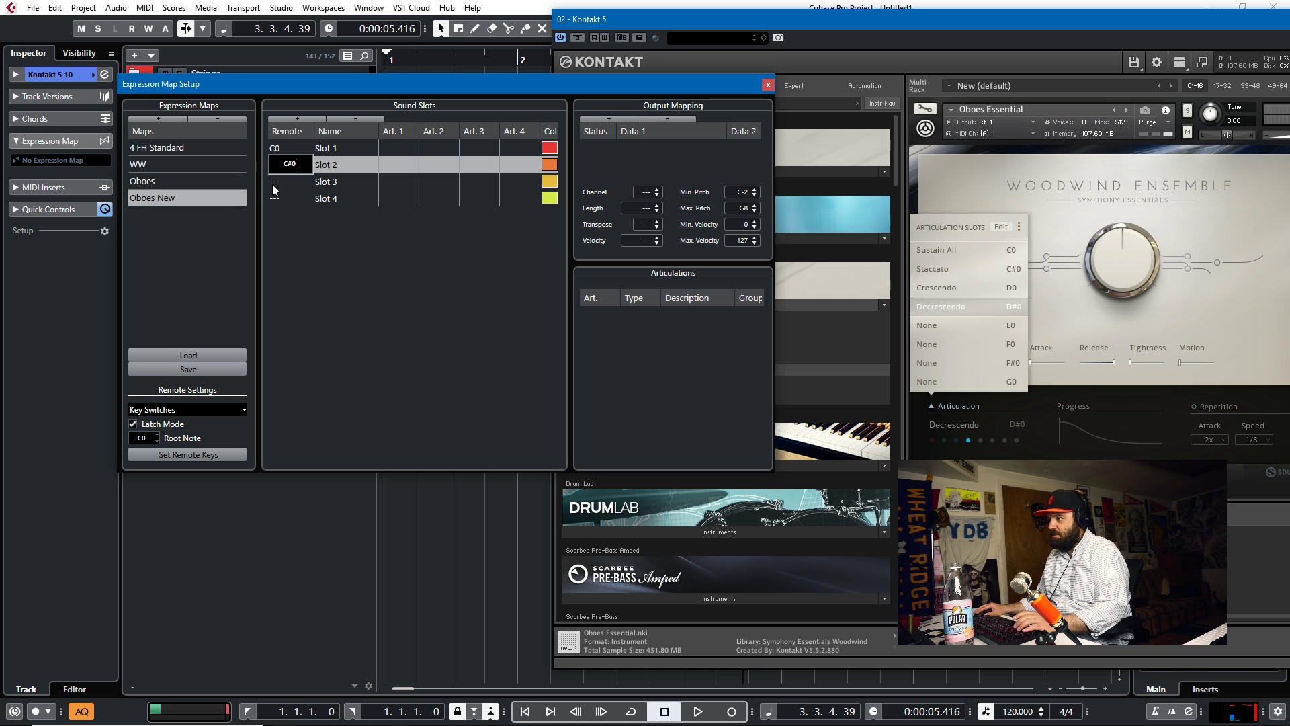
pyautogui.click(272, 183)
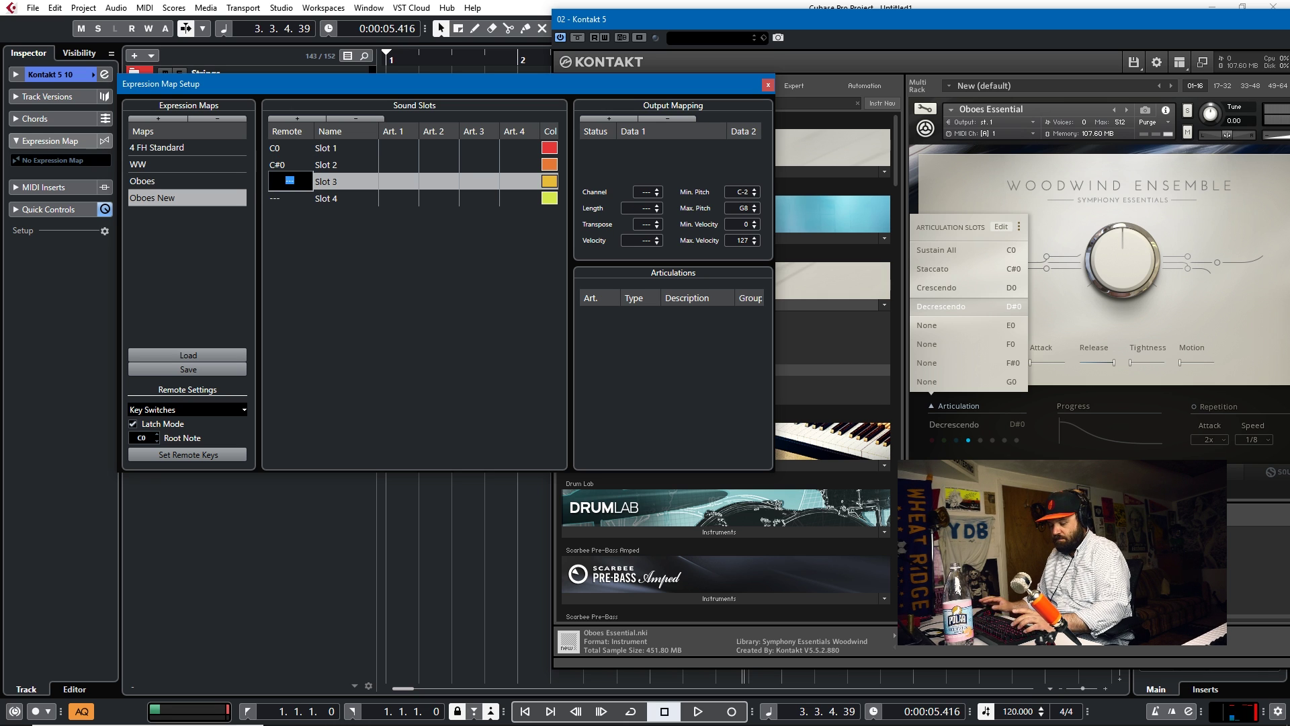
pyautogui.write('D0')
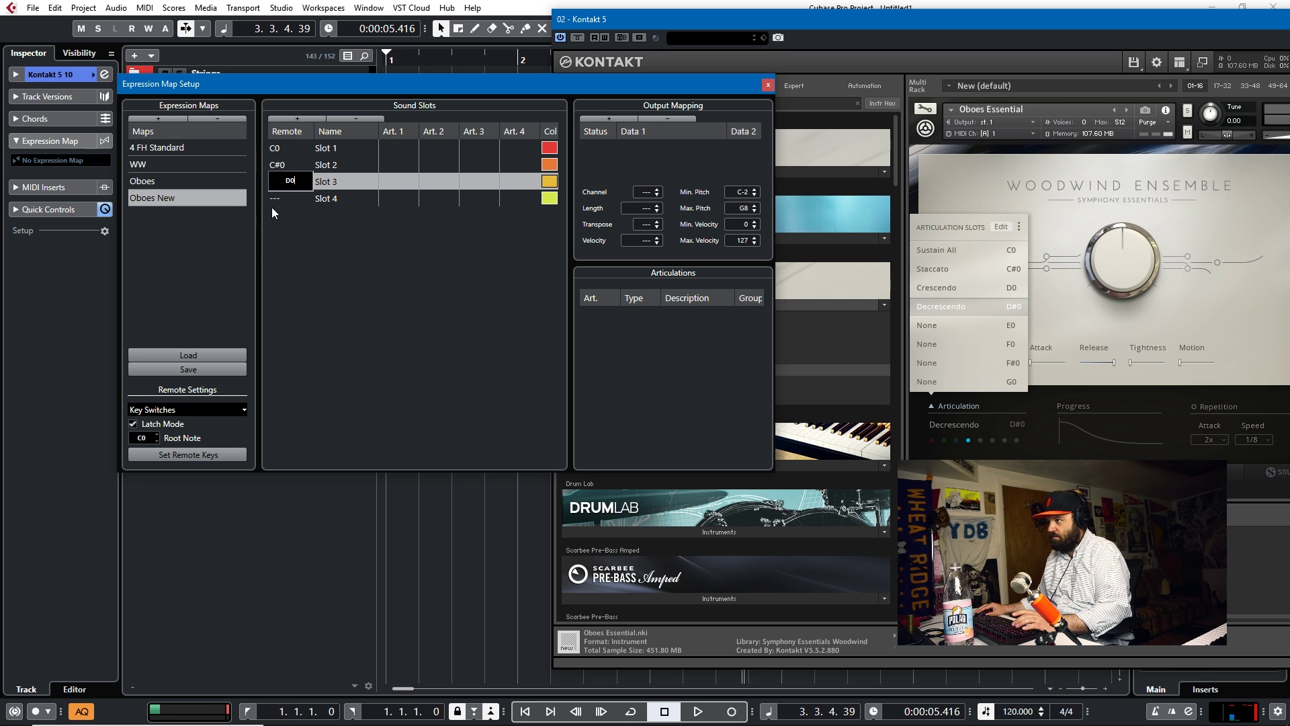
pyautogui.click(276, 203)
pyautogui.write('D#0')
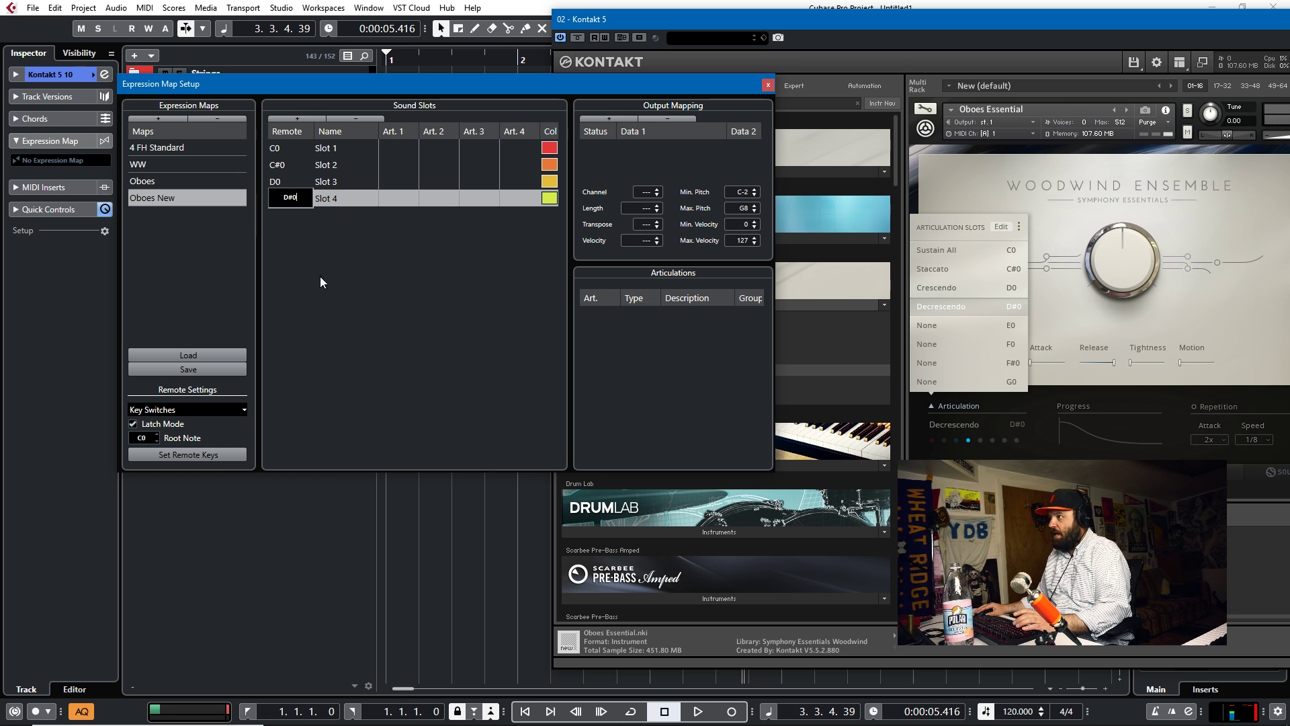
pyautogui.press('Return')
# Add Note-On output mappings of C0 and C#0 to the first two sound slots.
pyautogui.click(291, 151)
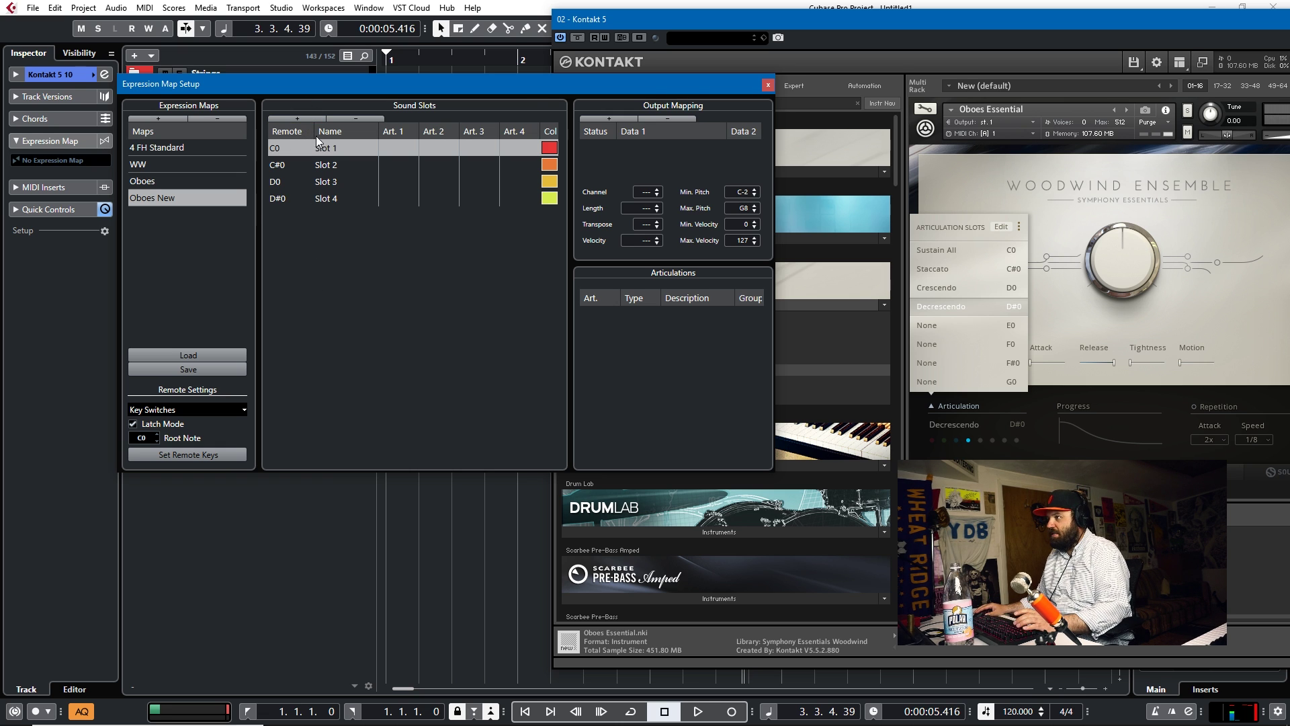
pyautogui.click(610, 119)
pyautogui.doubleClick(679, 149)
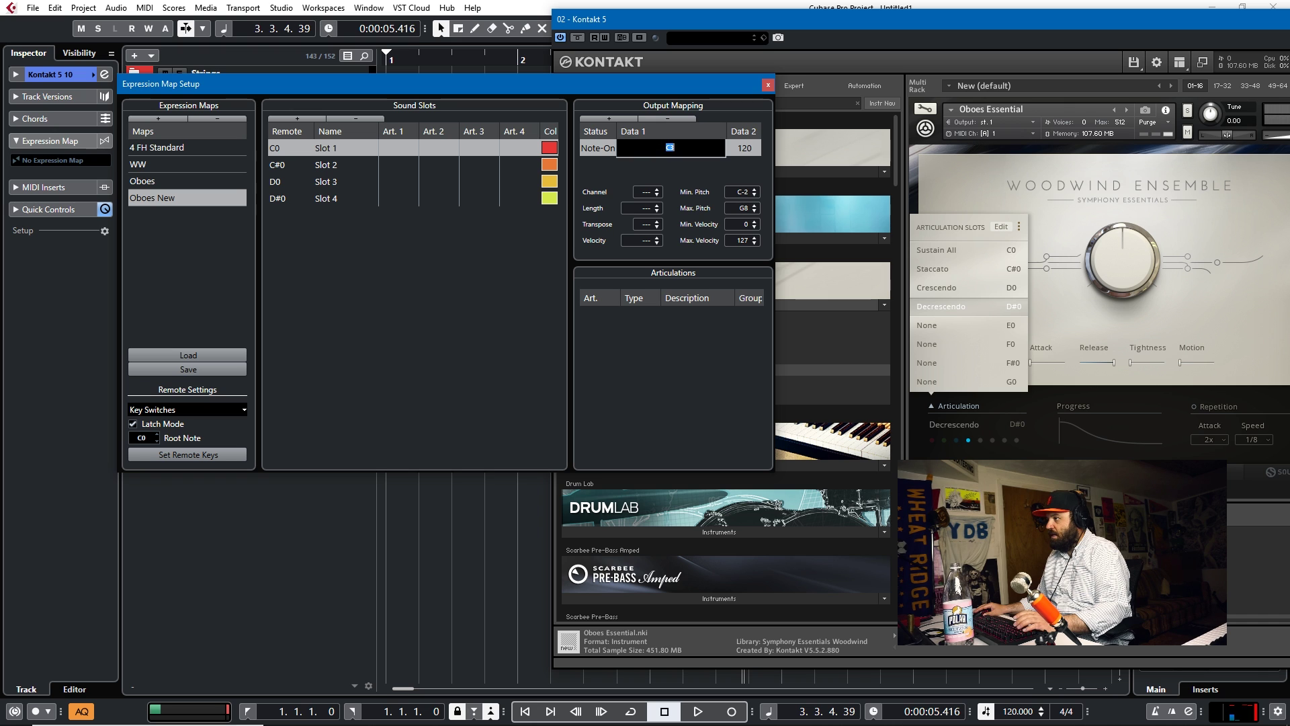
pyautogui.write('c0')
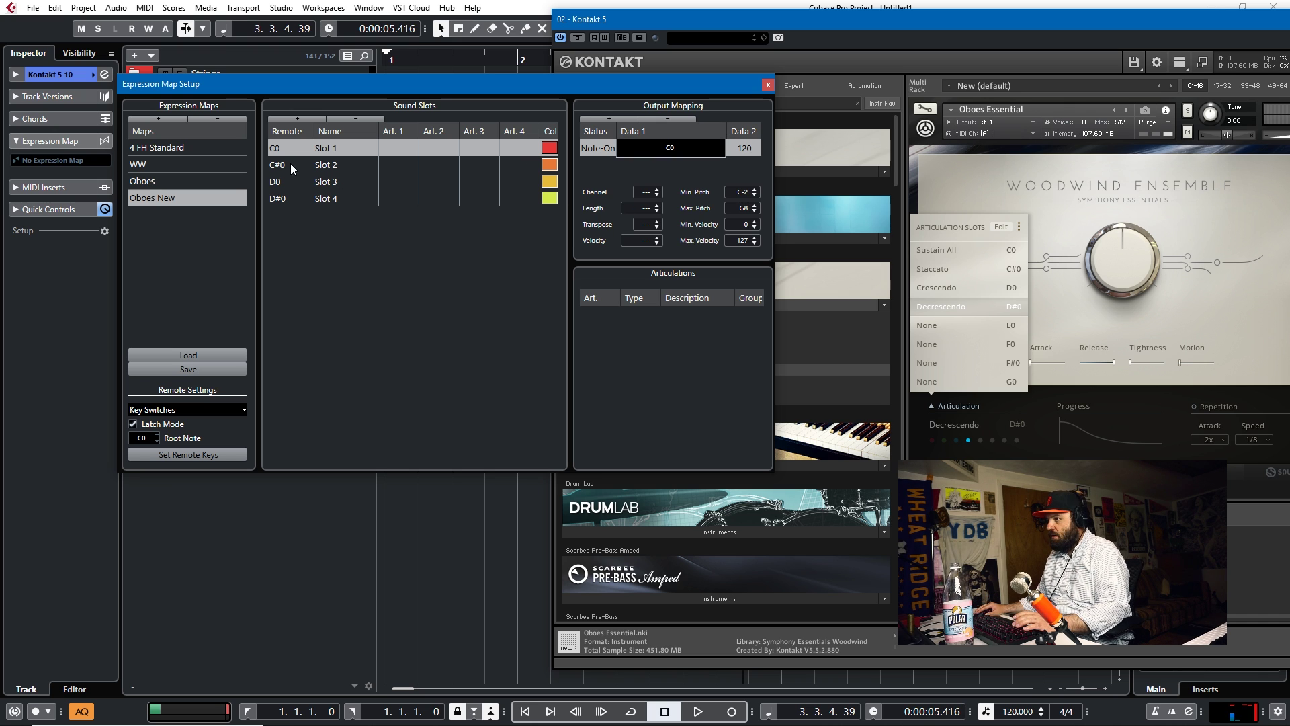
pyautogui.click(289, 166)
pyautogui.click(615, 119)
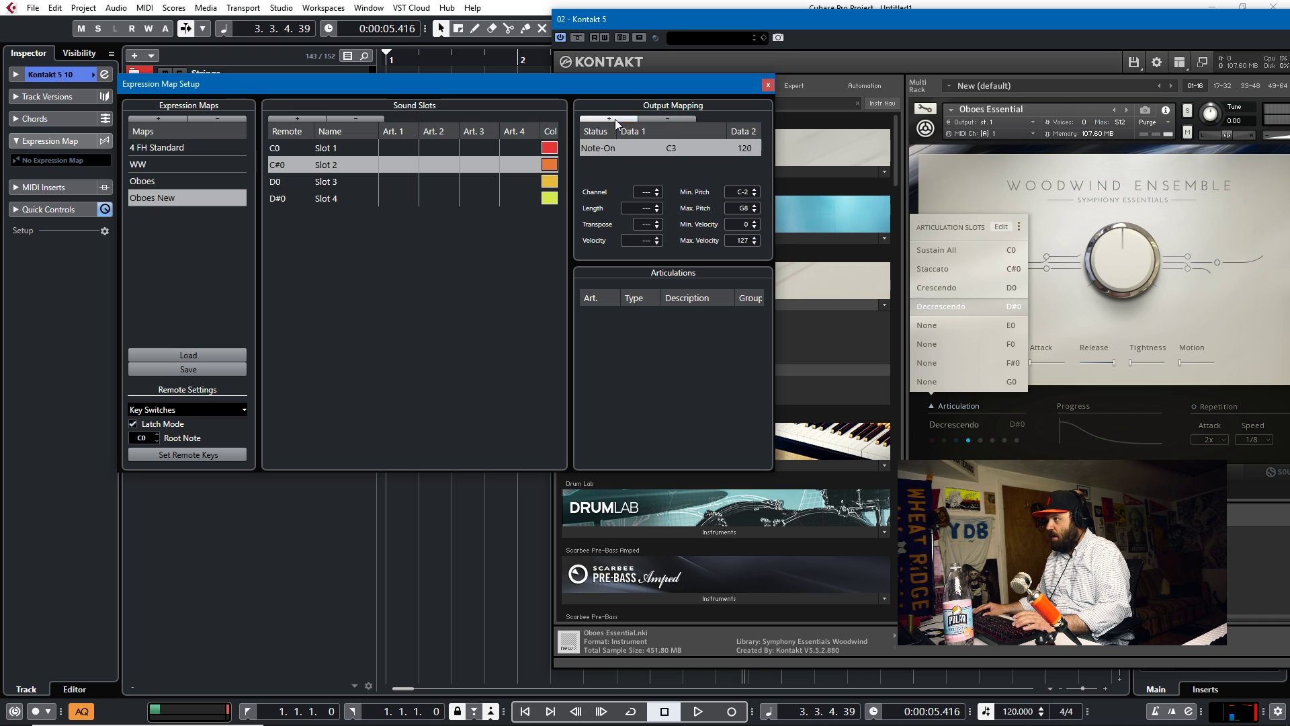
pyautogui.doubleClick(671, 148)
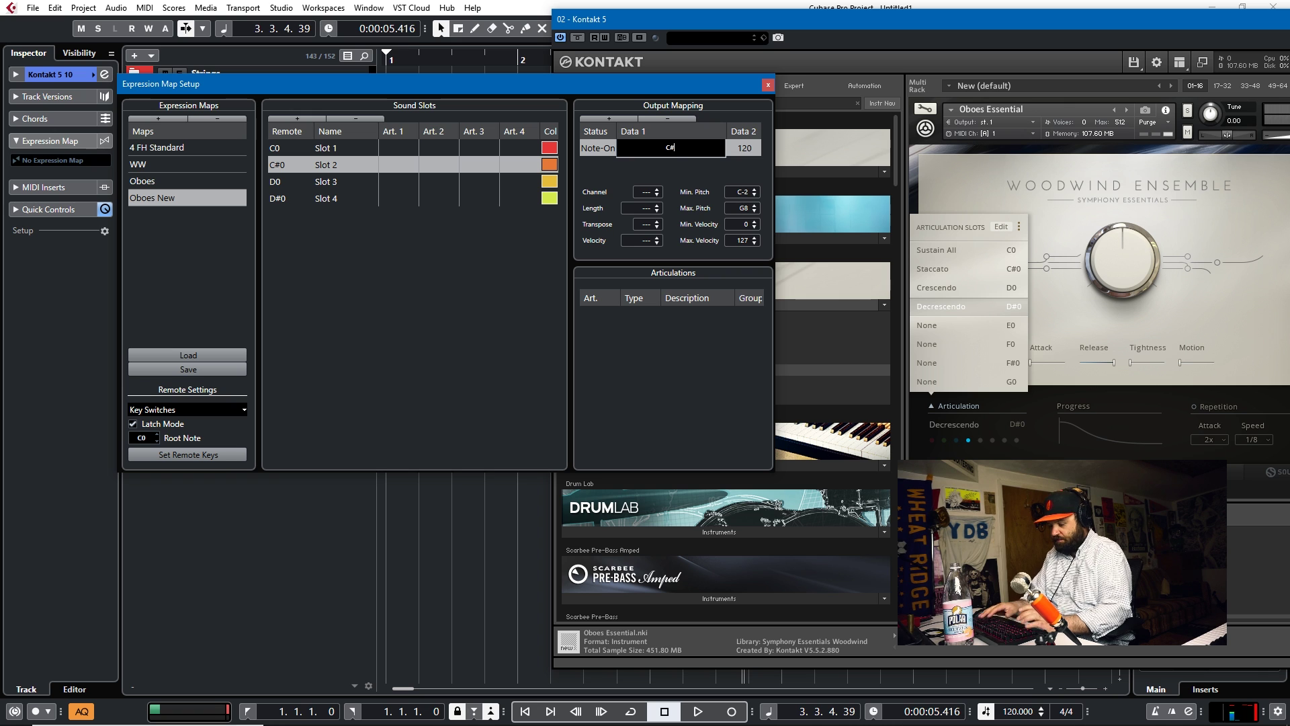
# Add Note-On outputs of D0 and D#0, velocity 120, to slots 3 and 4.
pyautogui.click(275, 182)
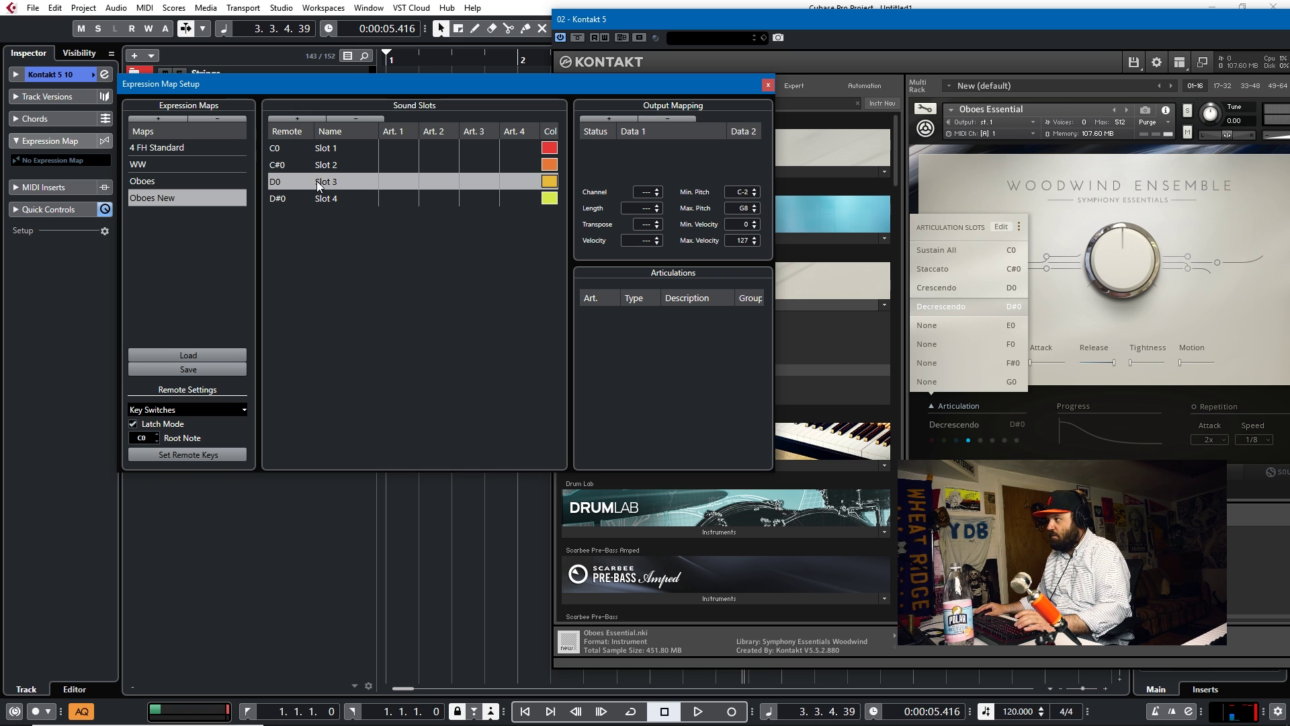
pyautogui.click(606, 119)
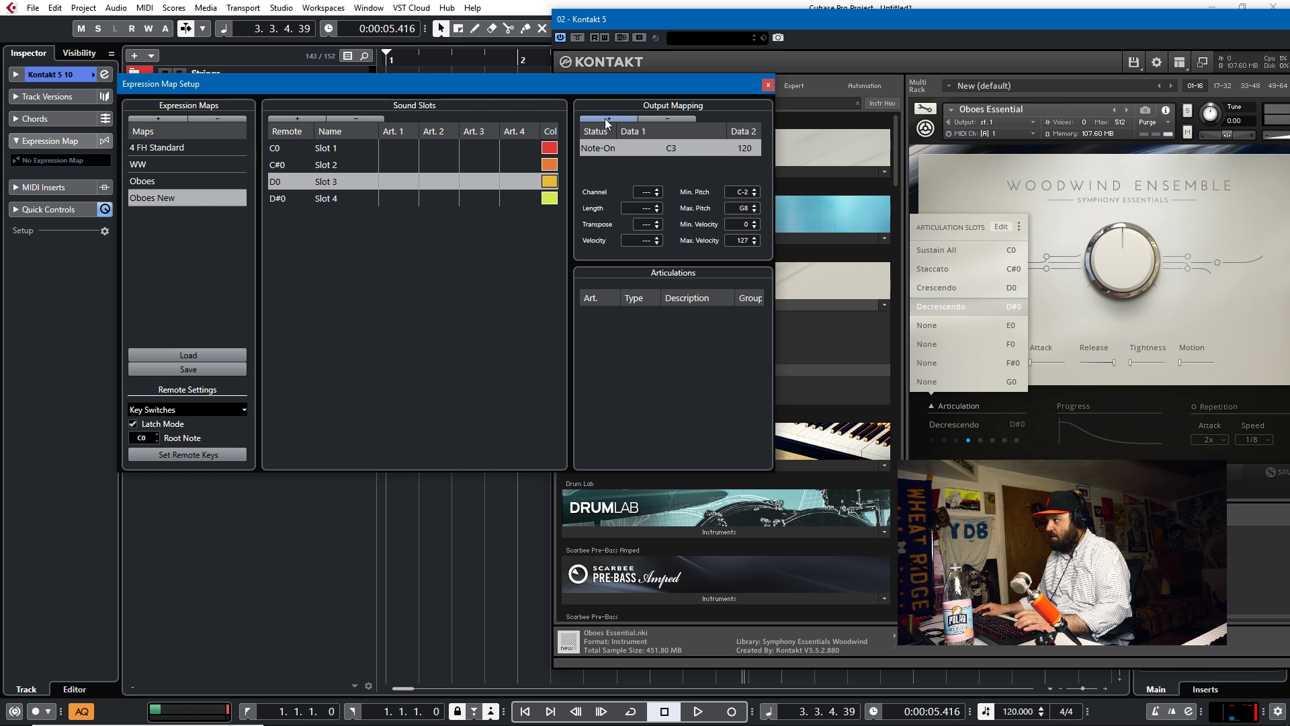
pyautogui.doubleClick(670, 148)
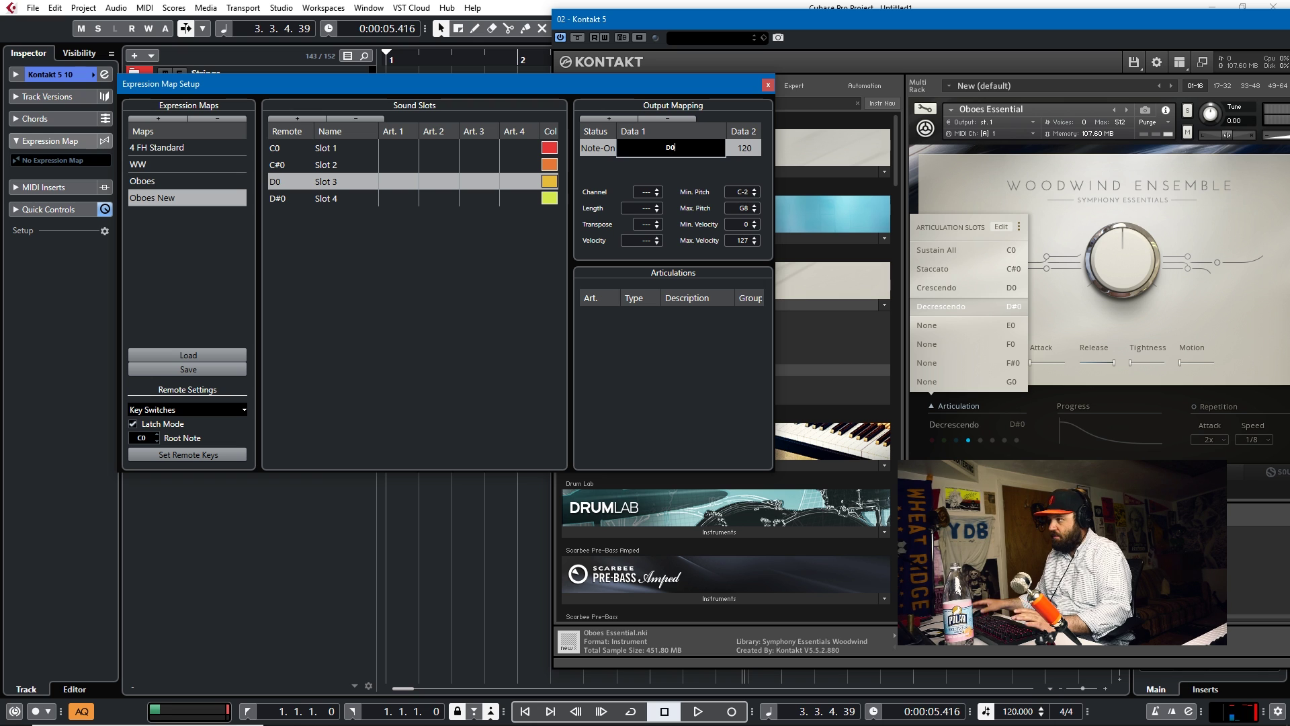
pyautogui.click(287, 198)
pyautogui.click(611, 118)
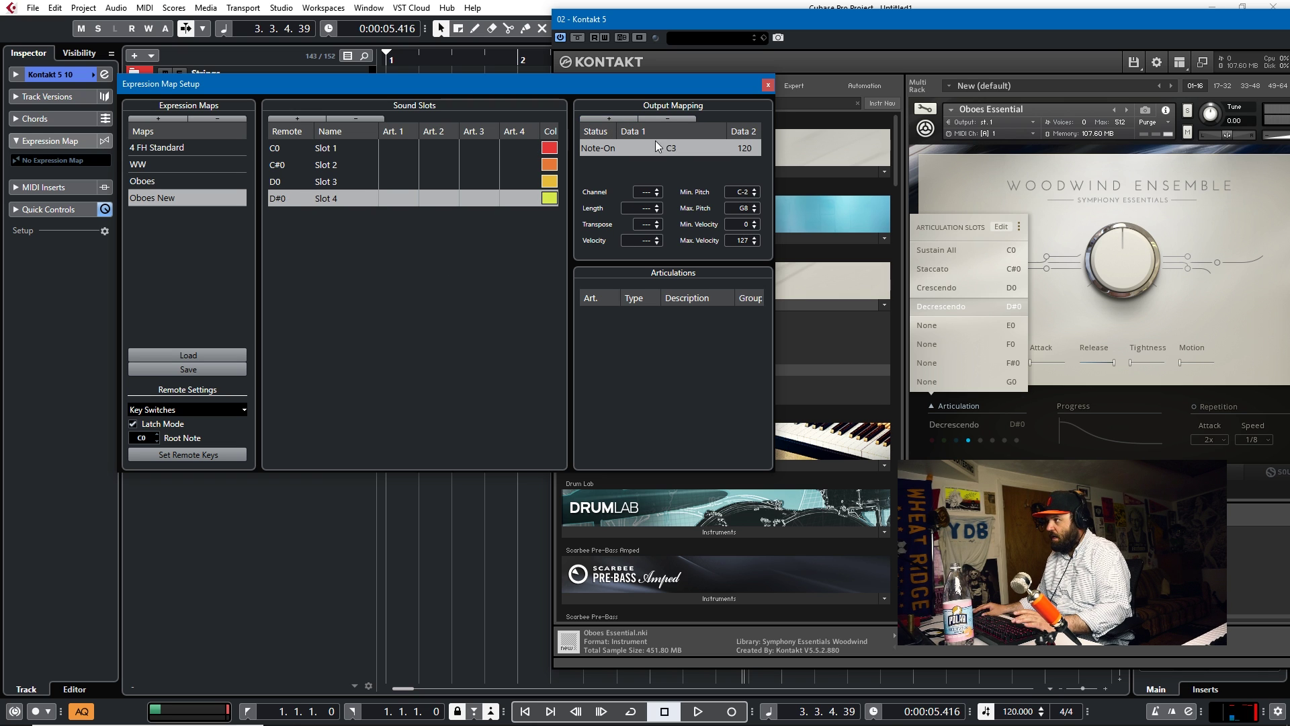
pyautogui.doubleClick(670, 148)
pyautogui.write('D')
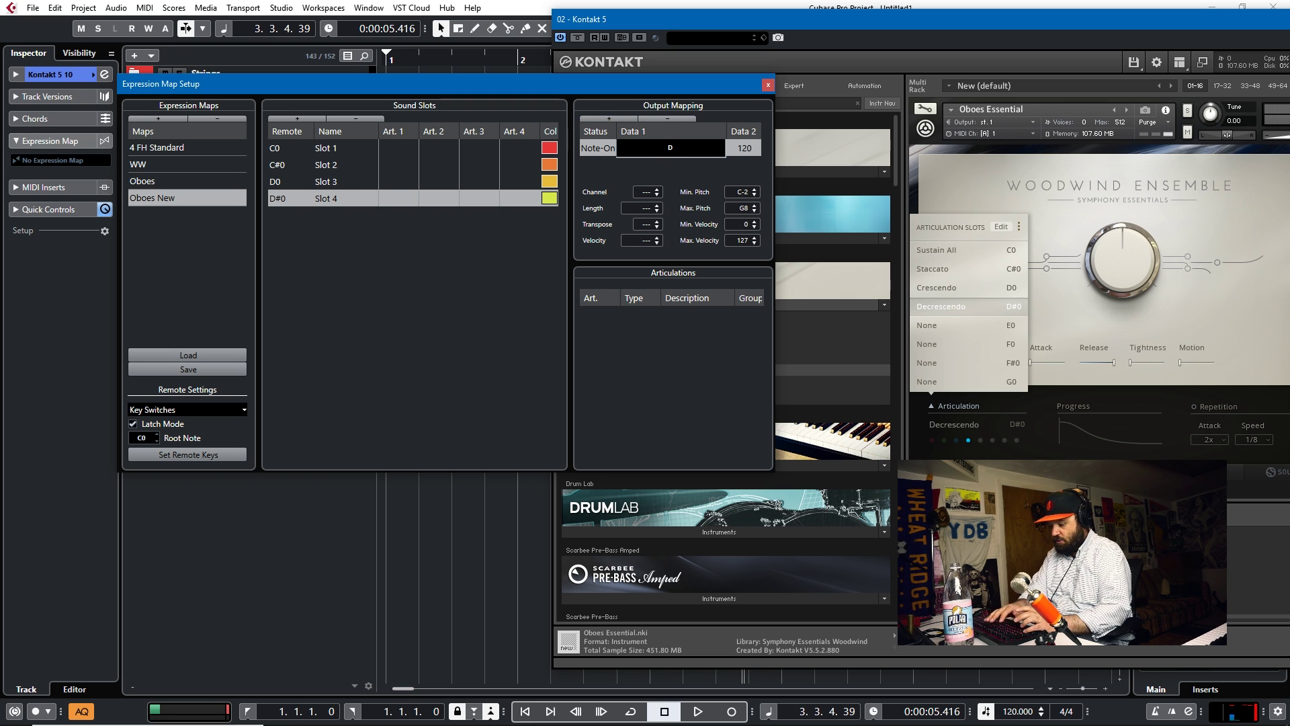
pyautogui.write('#0')
pyautogui.press('Return')
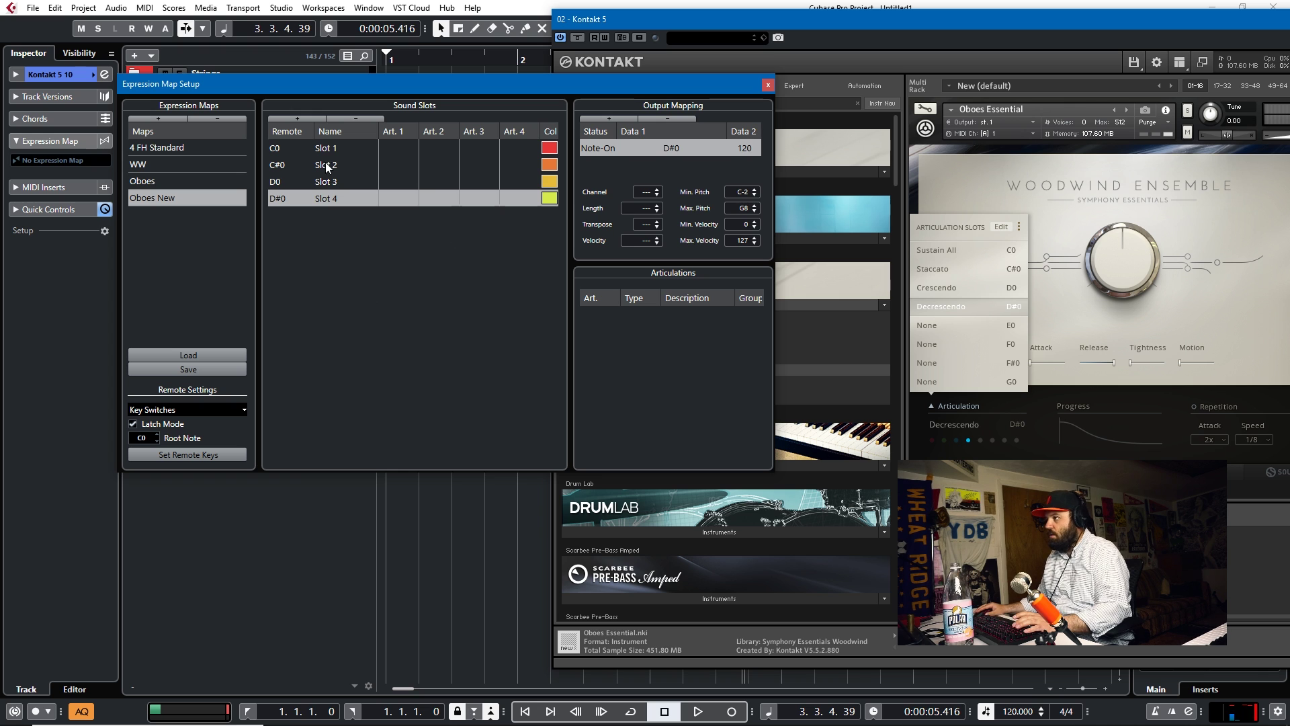
# Name the C0, C#0, D0 and D#0 sound slots Sus, Stac, Cres and Decres.
pyautogui.click(333, 148)
pyautogui.doubleClick(333, 148)
pyautogui.write('Sus')
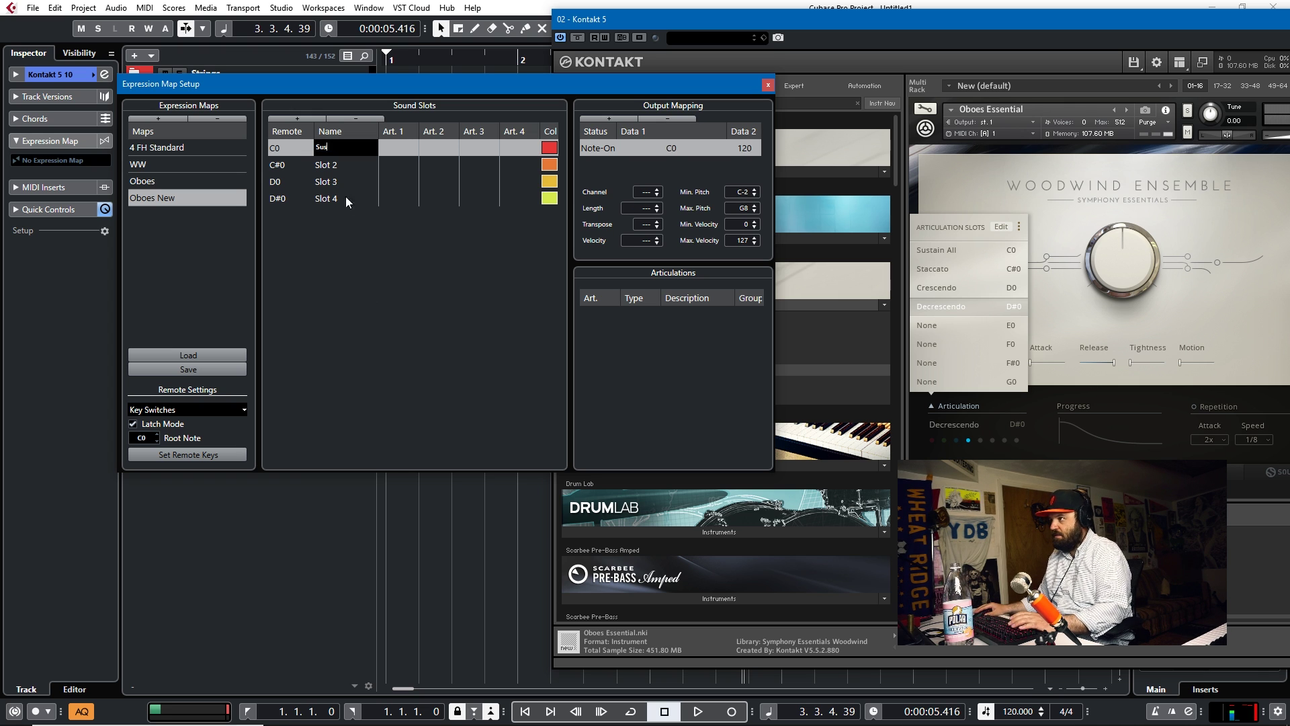
pyautogui.click(332, 163)
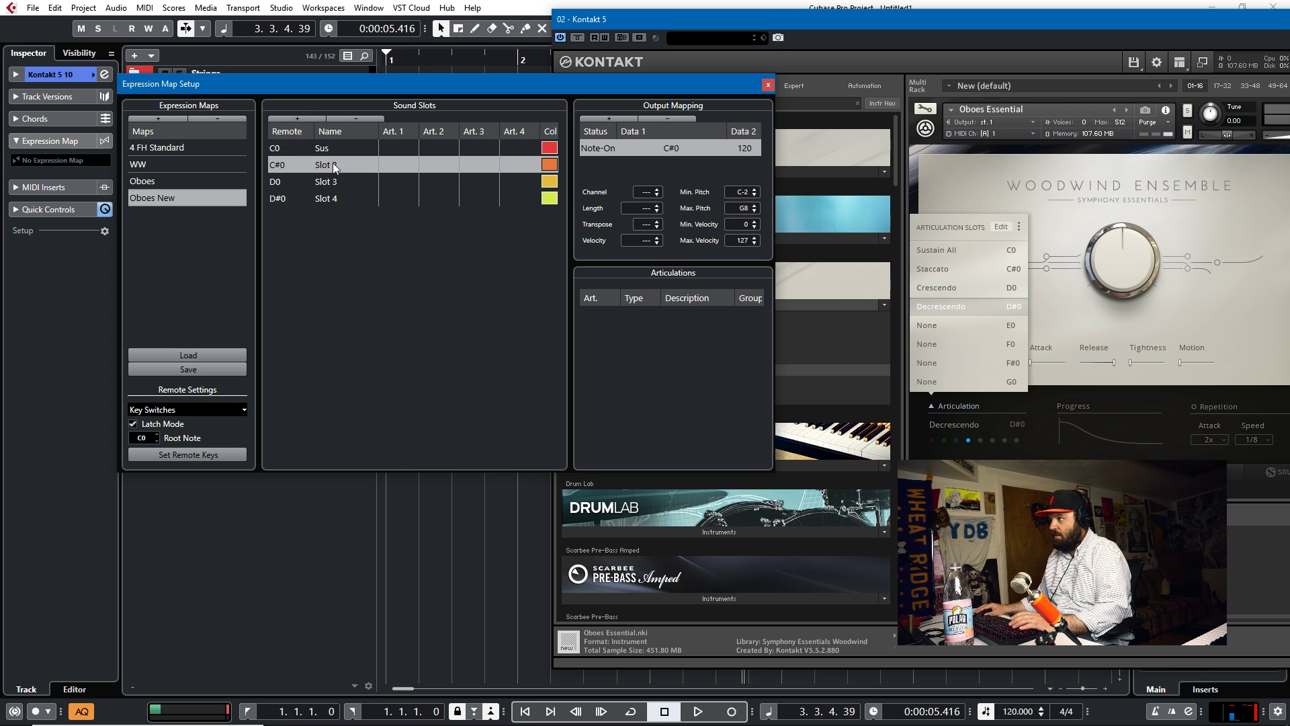
pyautogui.doubleClick(333, 163)
pyautogui.write('Stac')
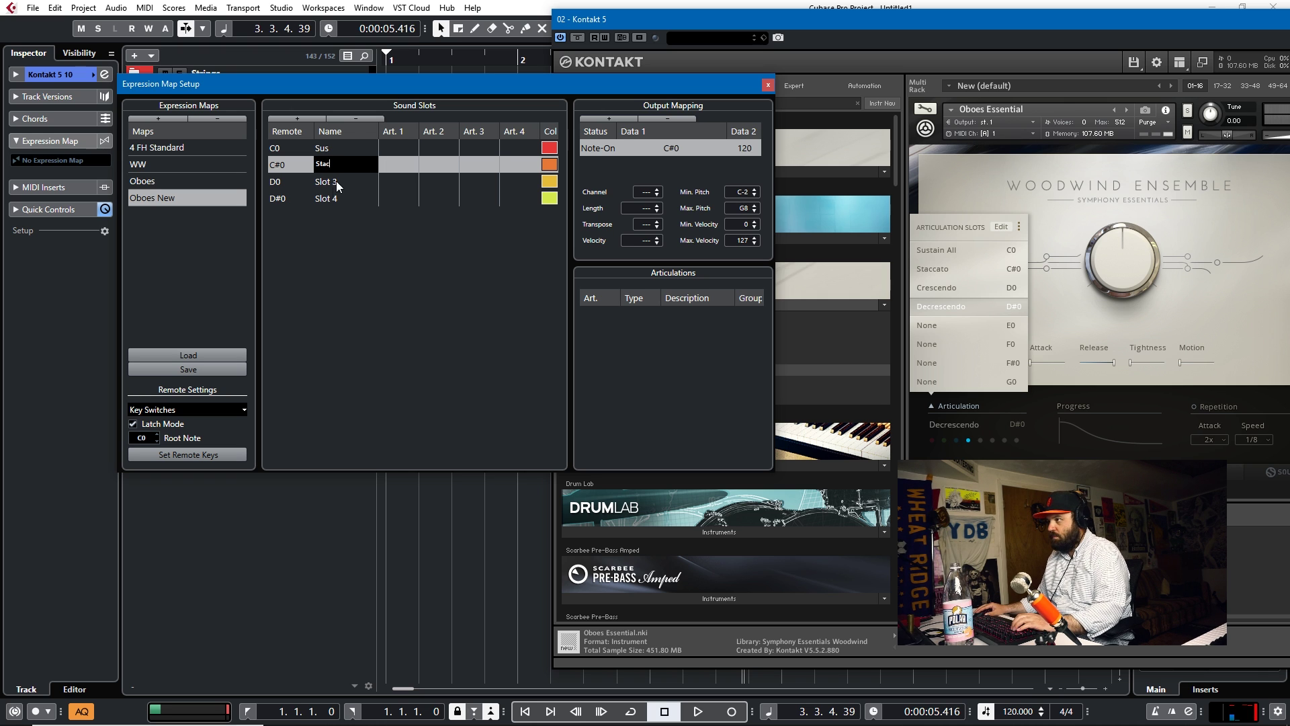
pyautogui.doubleClick(338, 182)
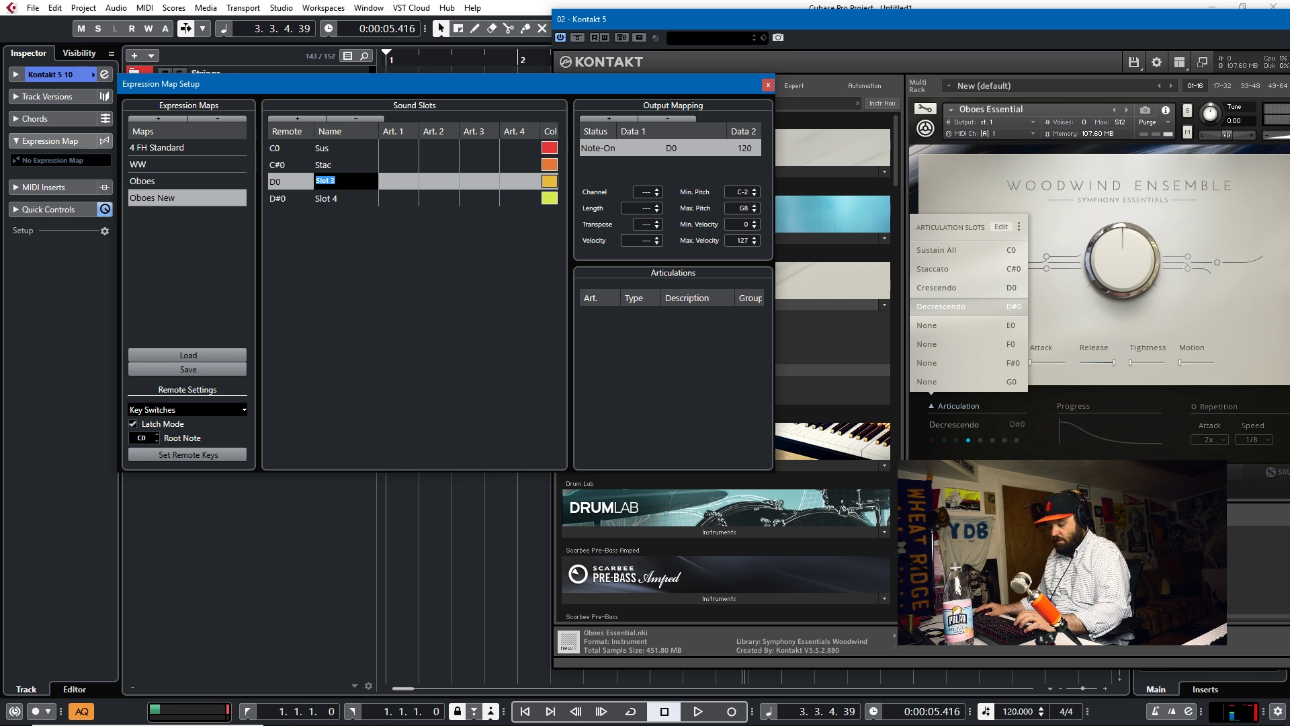
pyautogui.write('Cre')
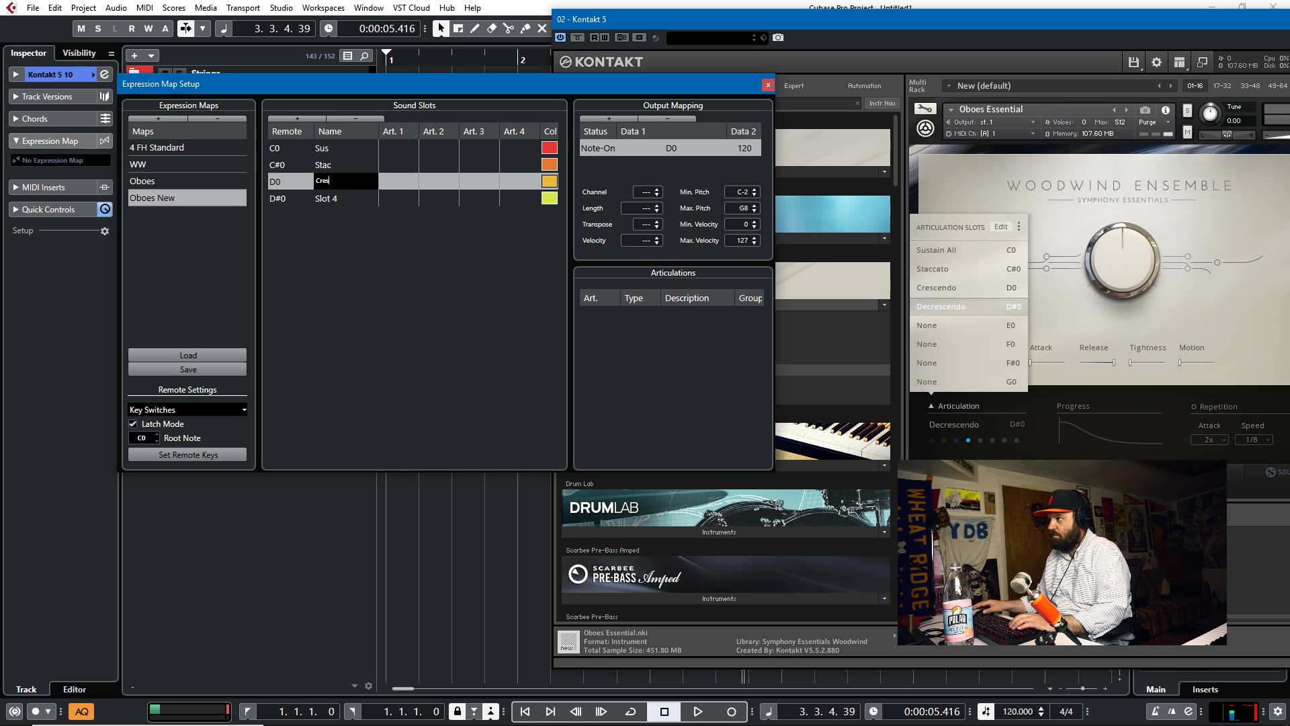
pyautogui.write('s')
pyautogui.doubleClick(349, 197)
pyautogui.write('De')
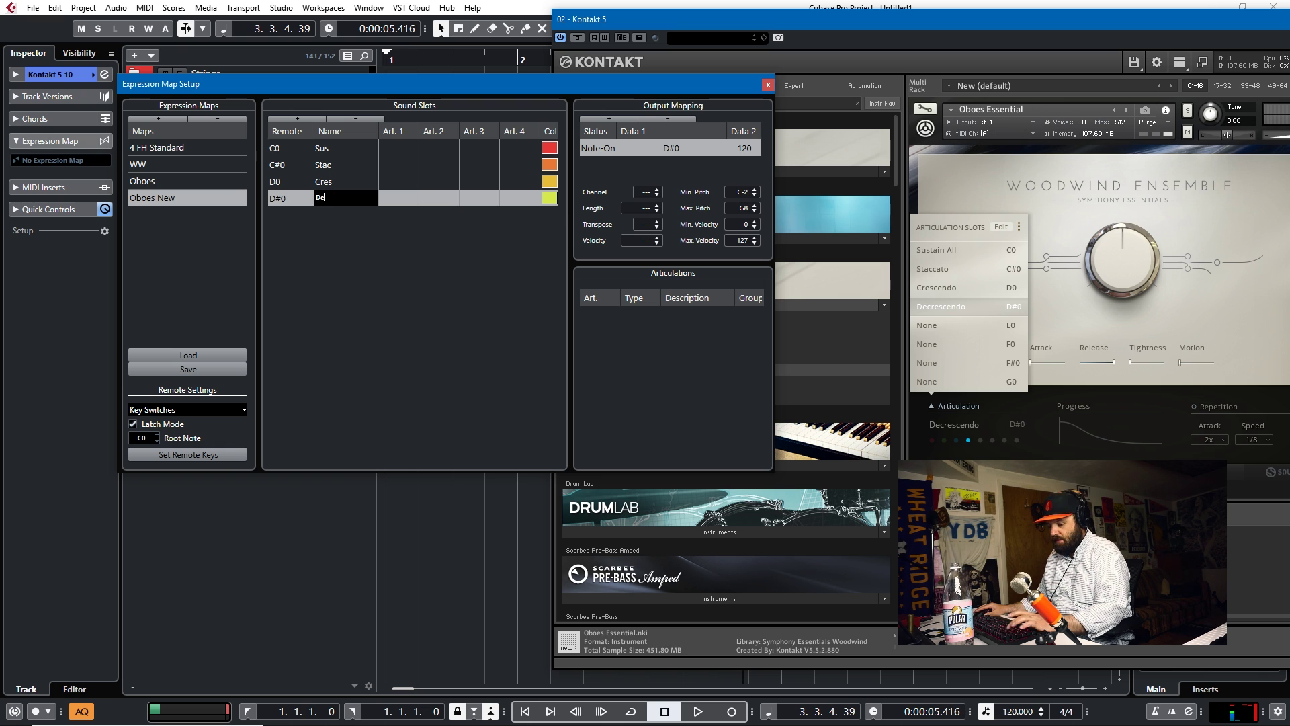
pyautogui.press('Return')
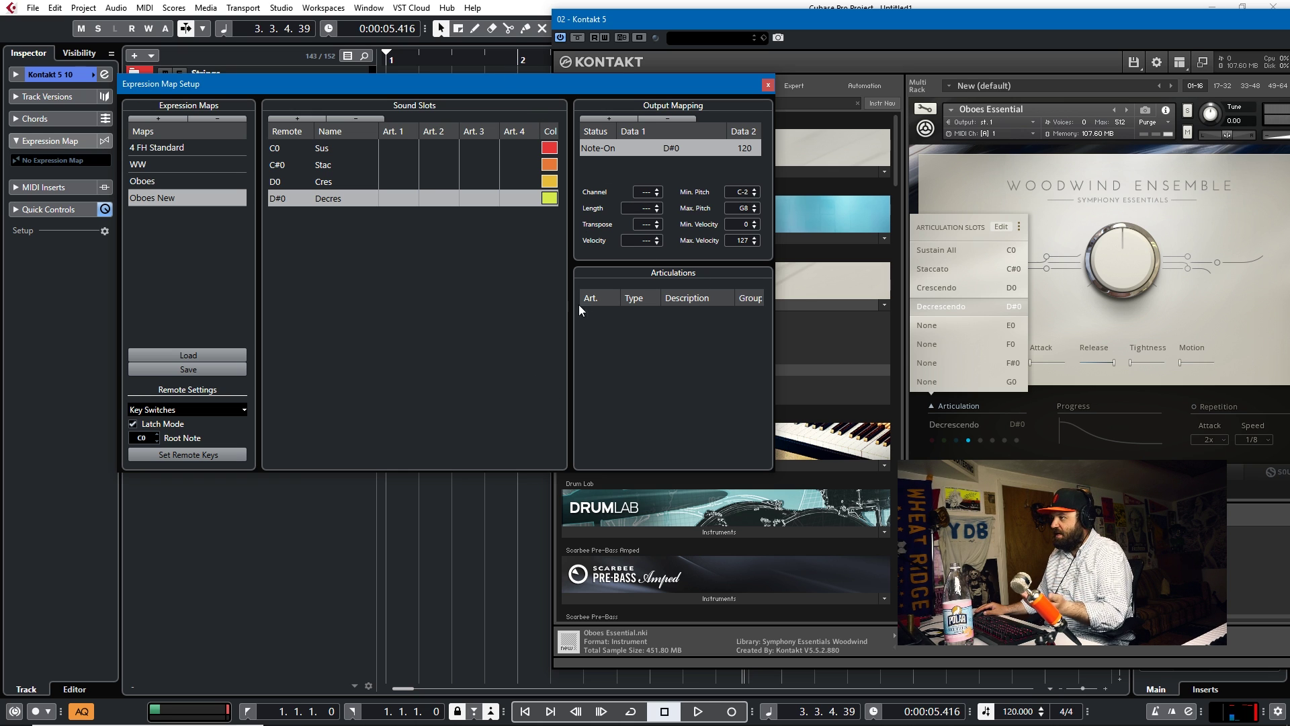
# Give the Sus slot a custom articulation labelled Sus.
pyautogui.click(399, 147)
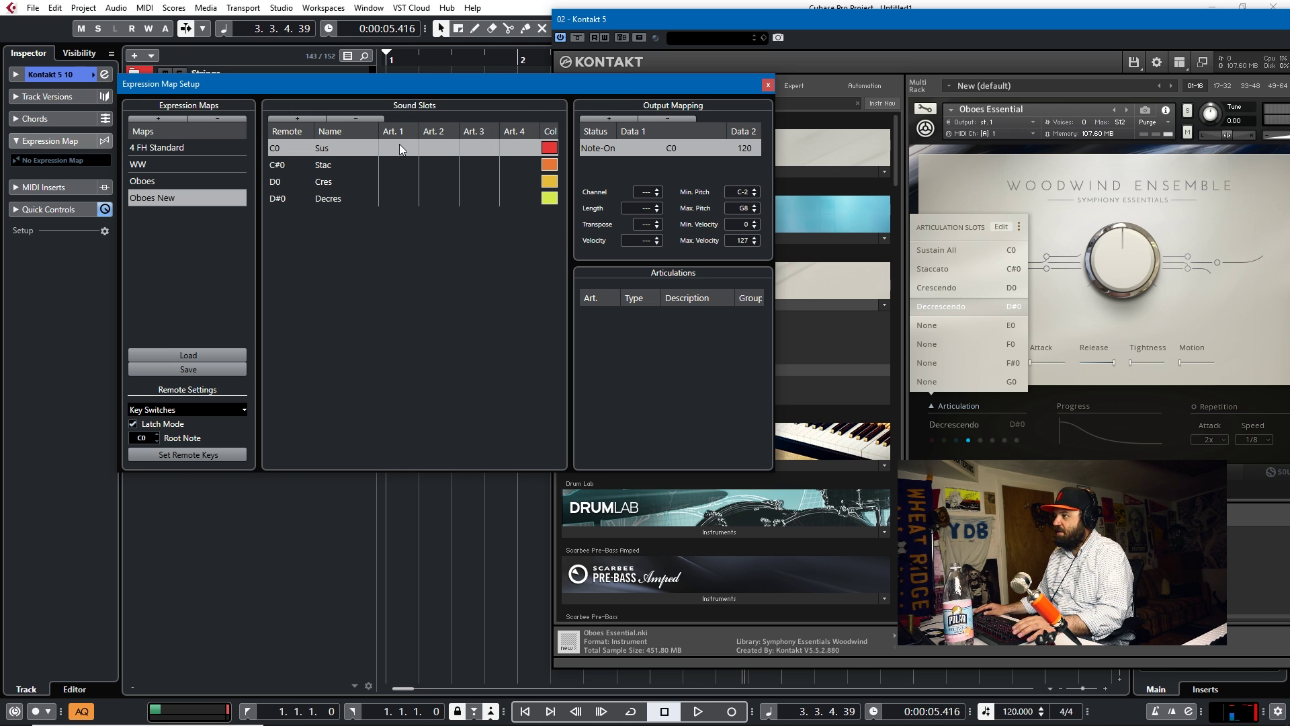
pyautogui.click(399, 147)
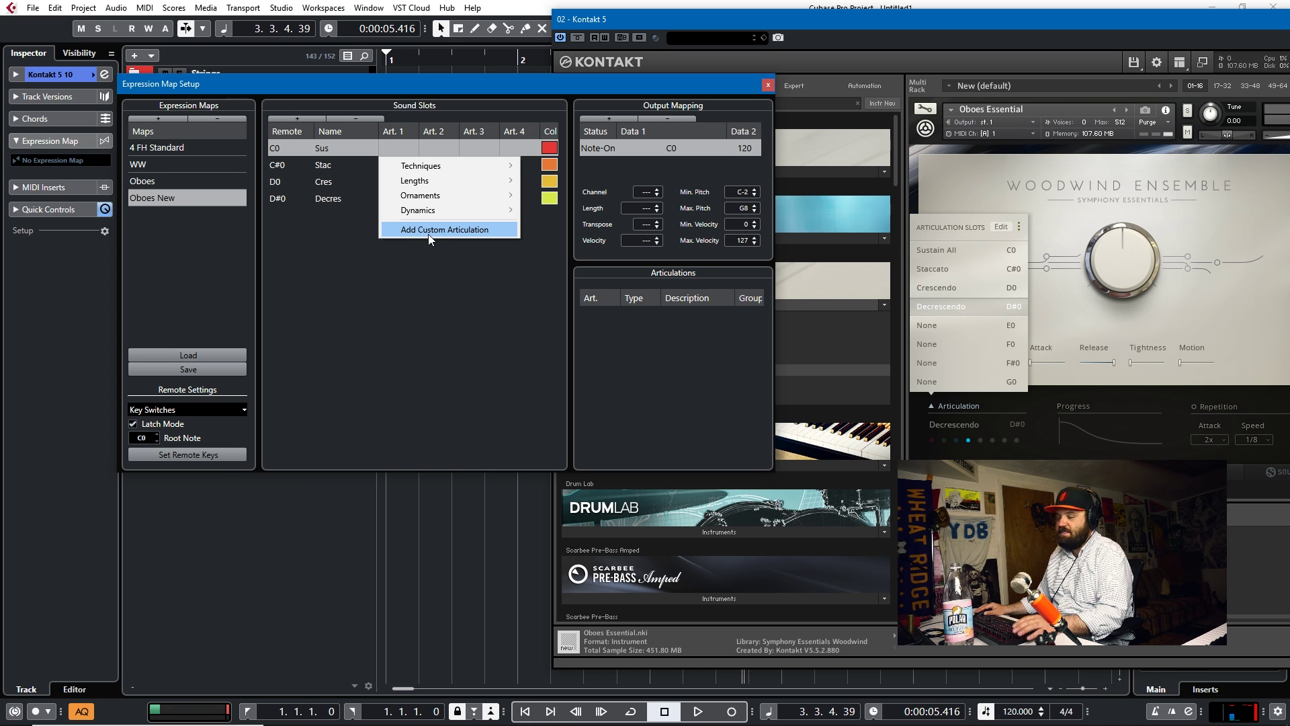
pyautogui.moveTo(470, 165)
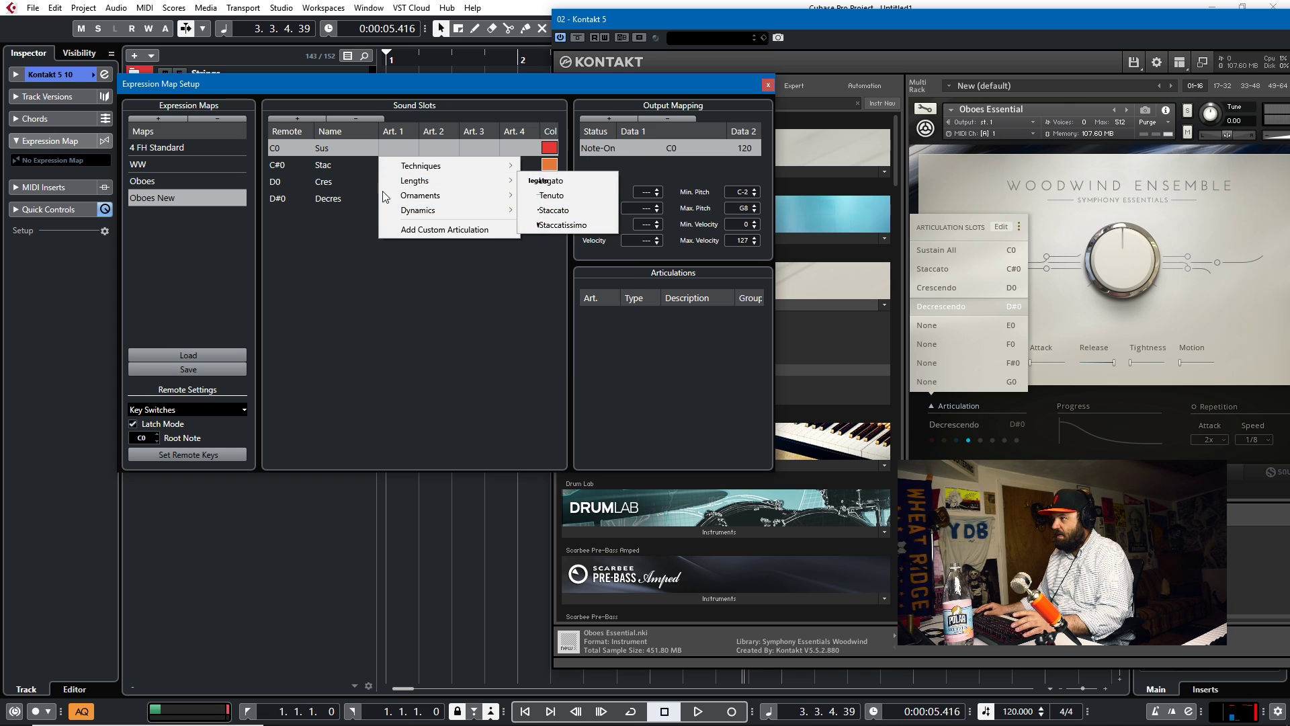
pyautogui.moveTo(449, 196)
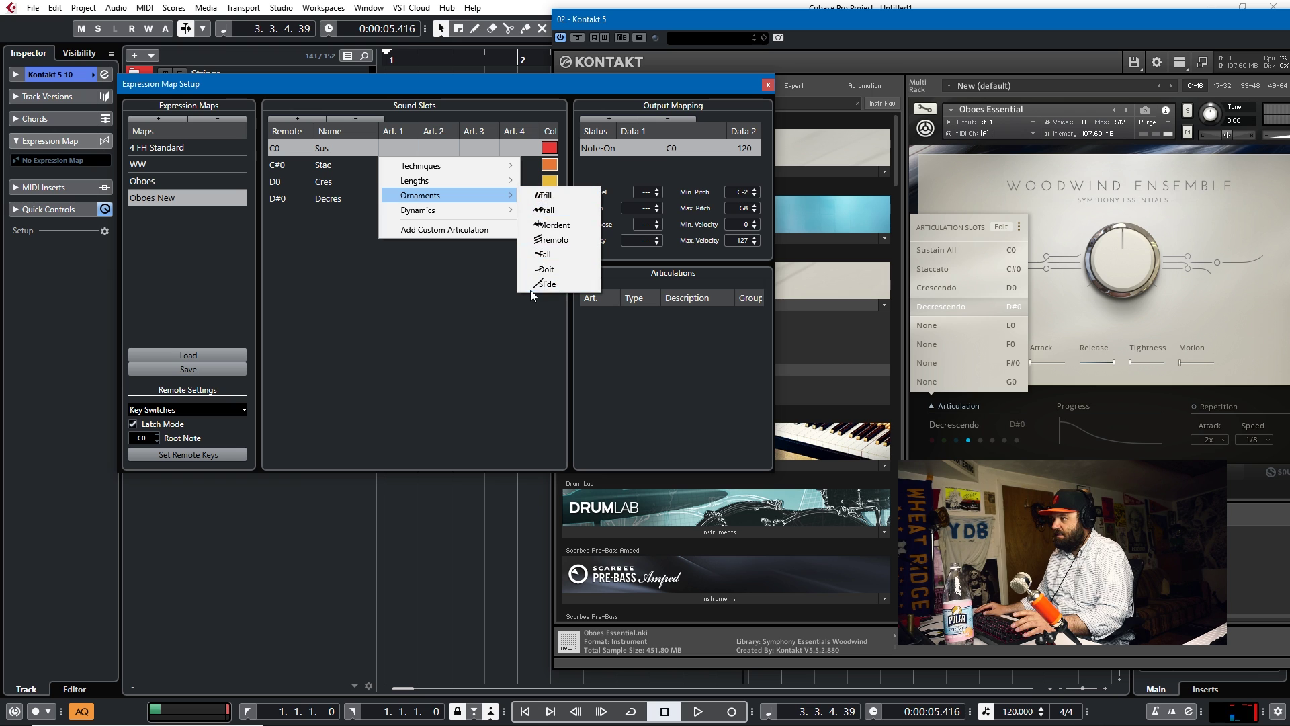
pyautogui.click(426, 339)
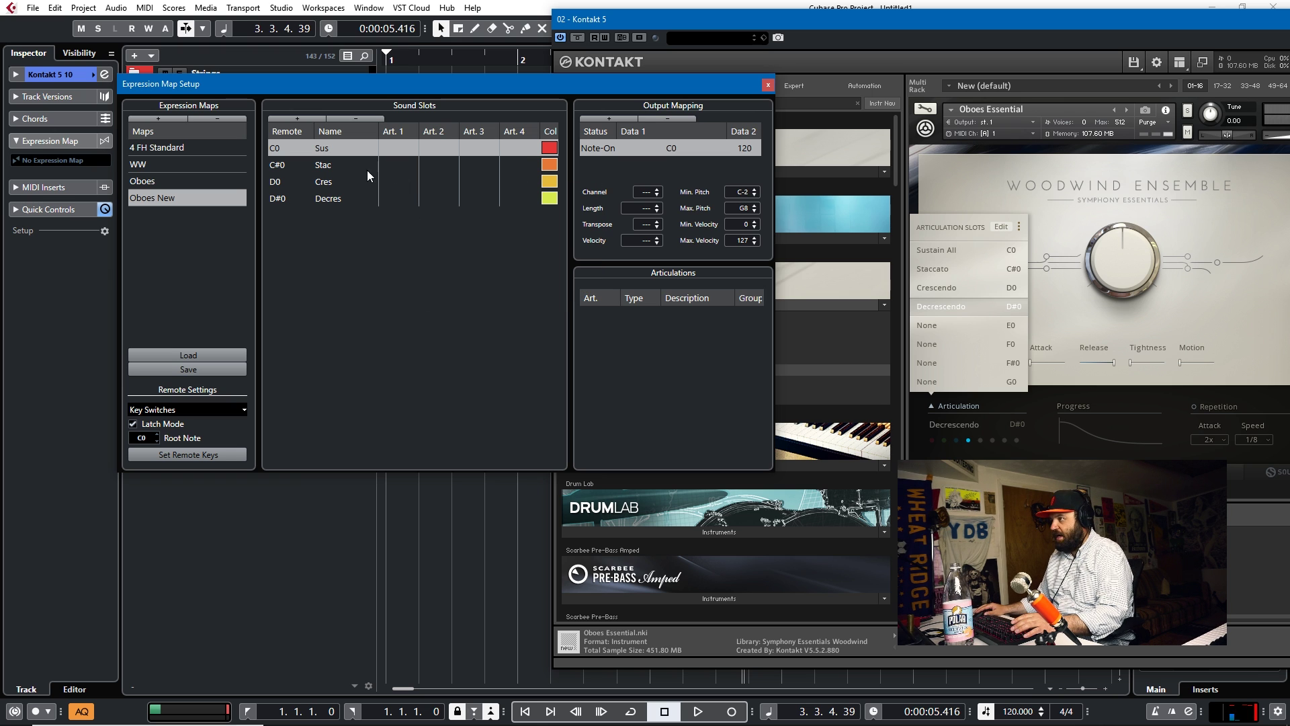
pyautogui.rightClick(410, 151)
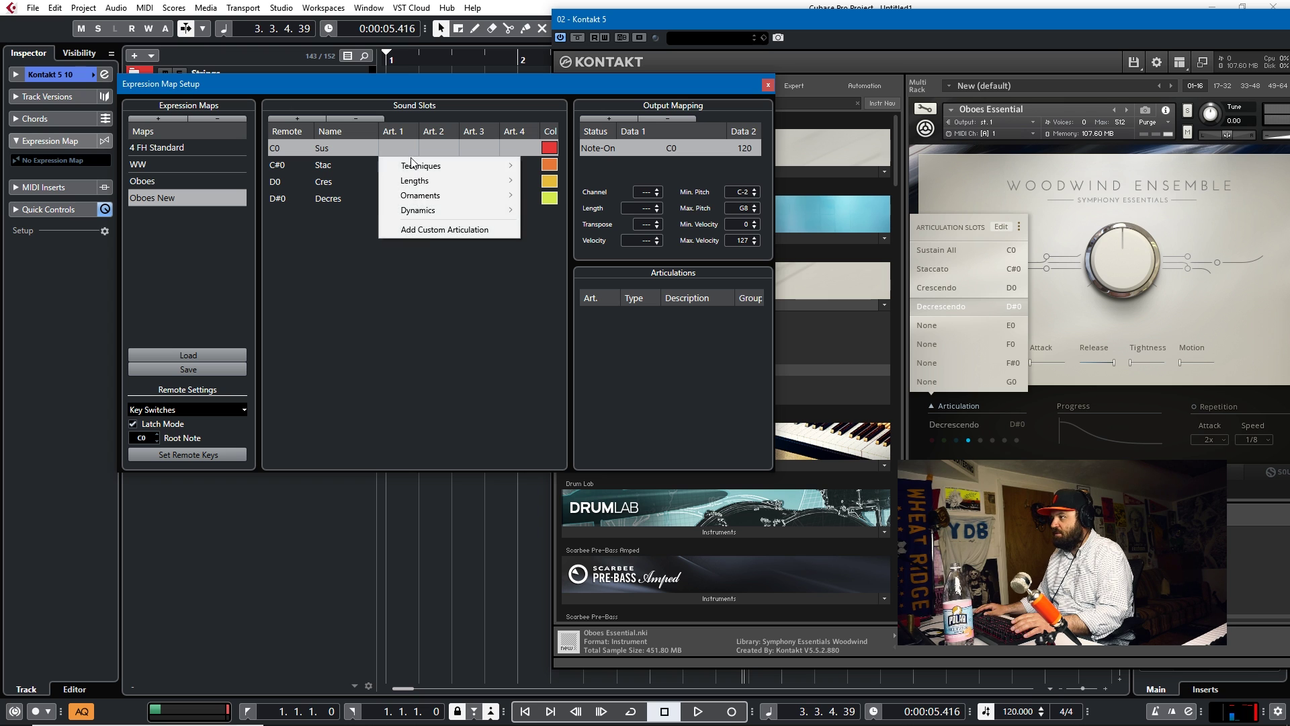
pyautogui.click(430, 230)
pyautogui.doubleClick(595, 316)
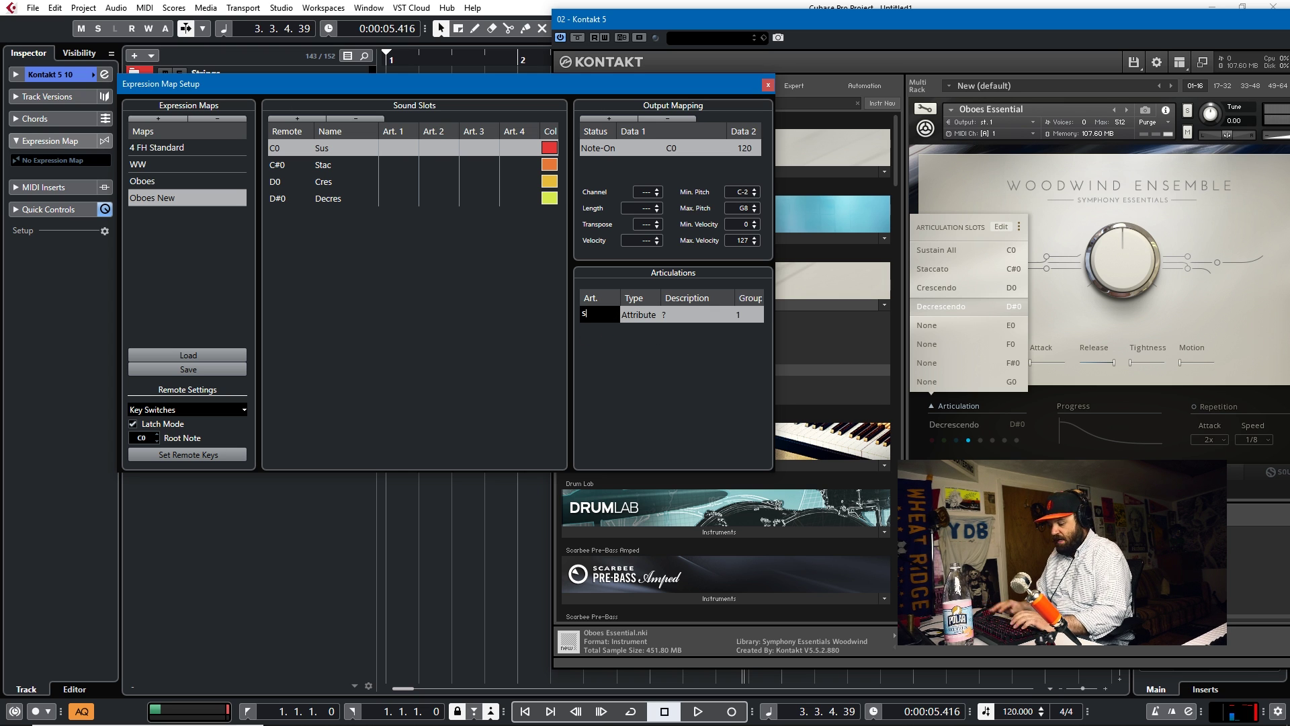
pyautogui.press('Return')
# Give the Stac slot a custom text articulation 'Stac'.
pyautogui.click(401, 164)
pyautogui.rightClick(400, 164)
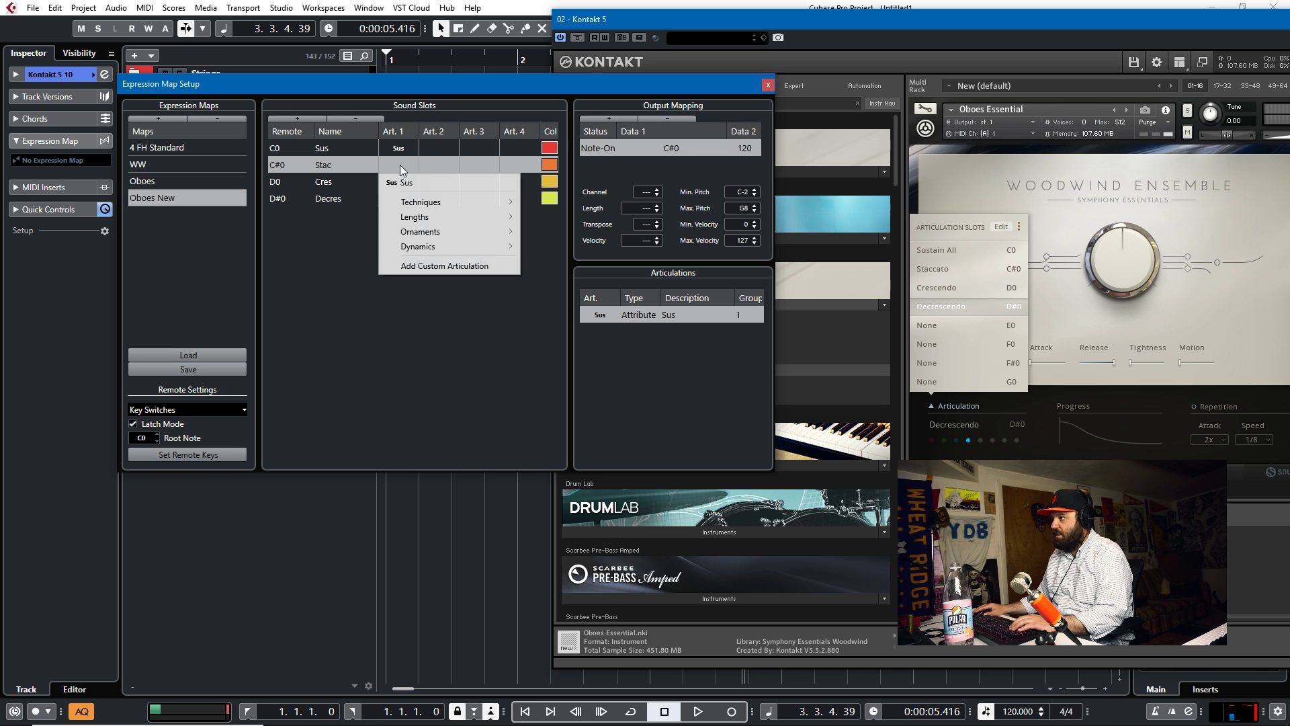
pyautogui.click(437, 266)
pyautogui.click(595, 332)
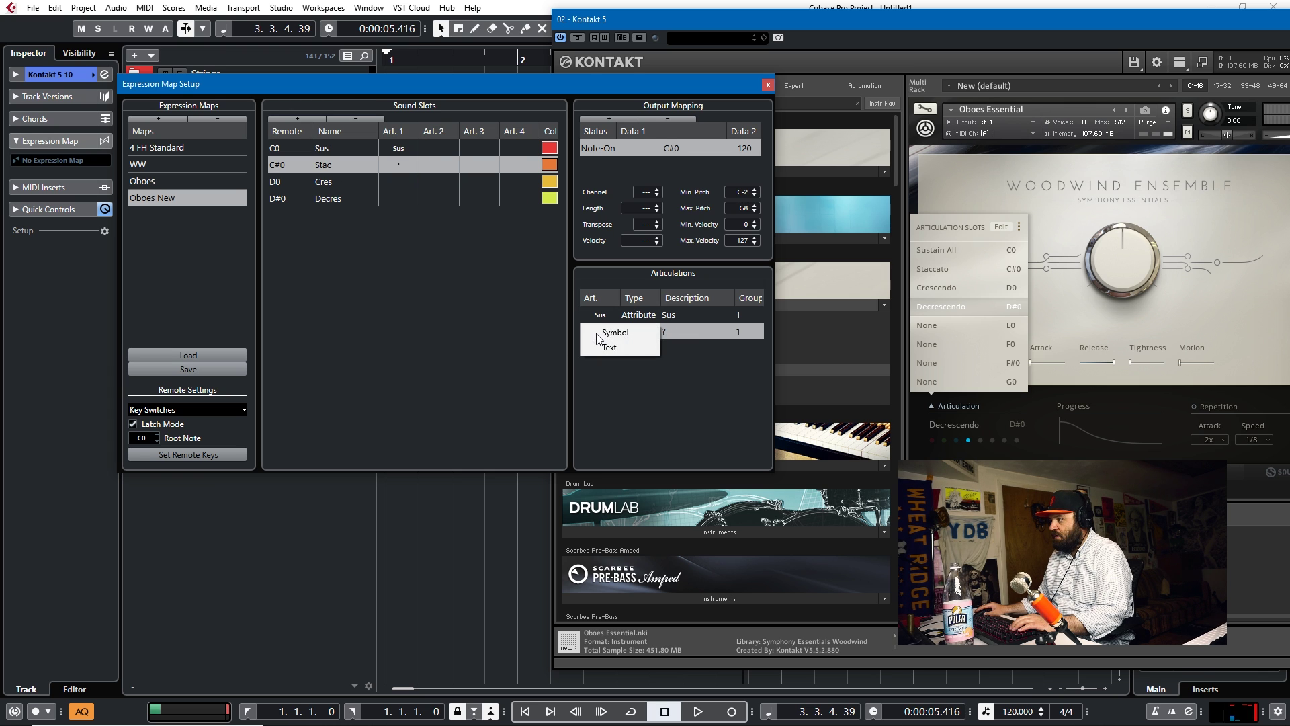
pyautogui.click(600, 346)
pyautogui.write('Stac')
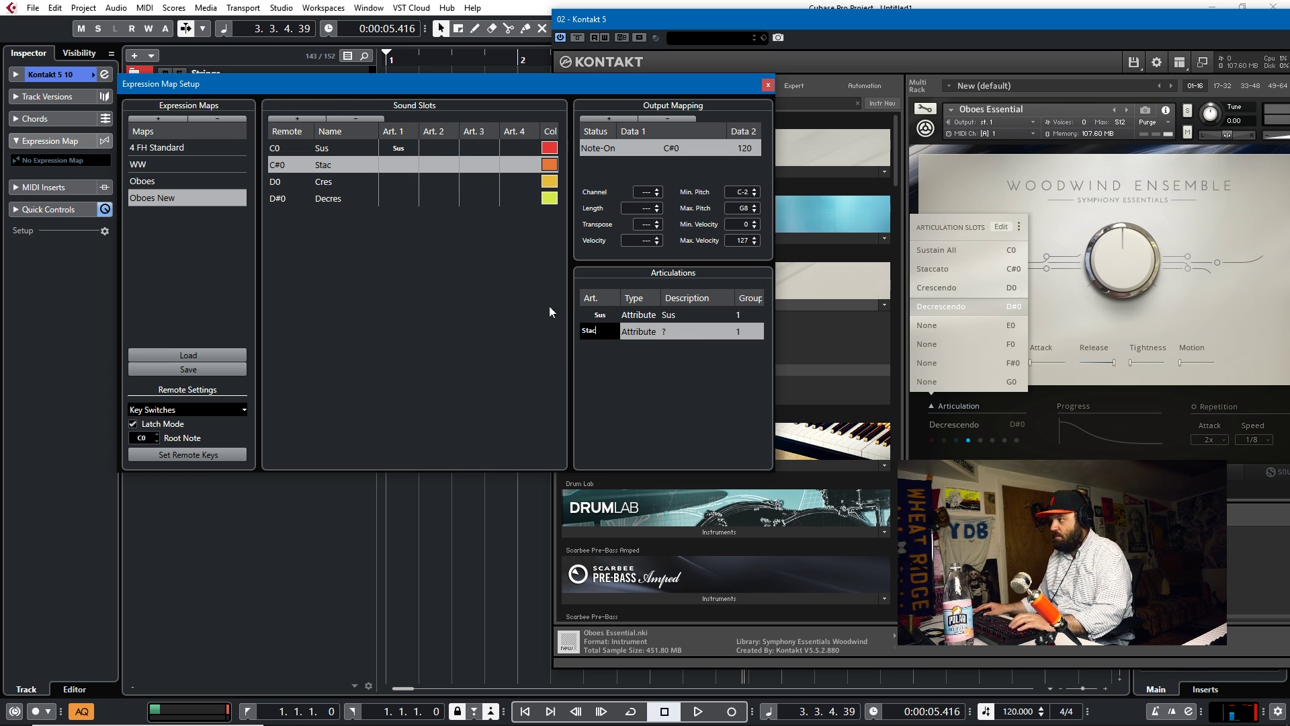
pyautogui.press('Return')
# Give the Cres slot a custom text articulation 'Cres'.
pyautogui.click(403, 180)
pyautogui.rightClick(403, 181)
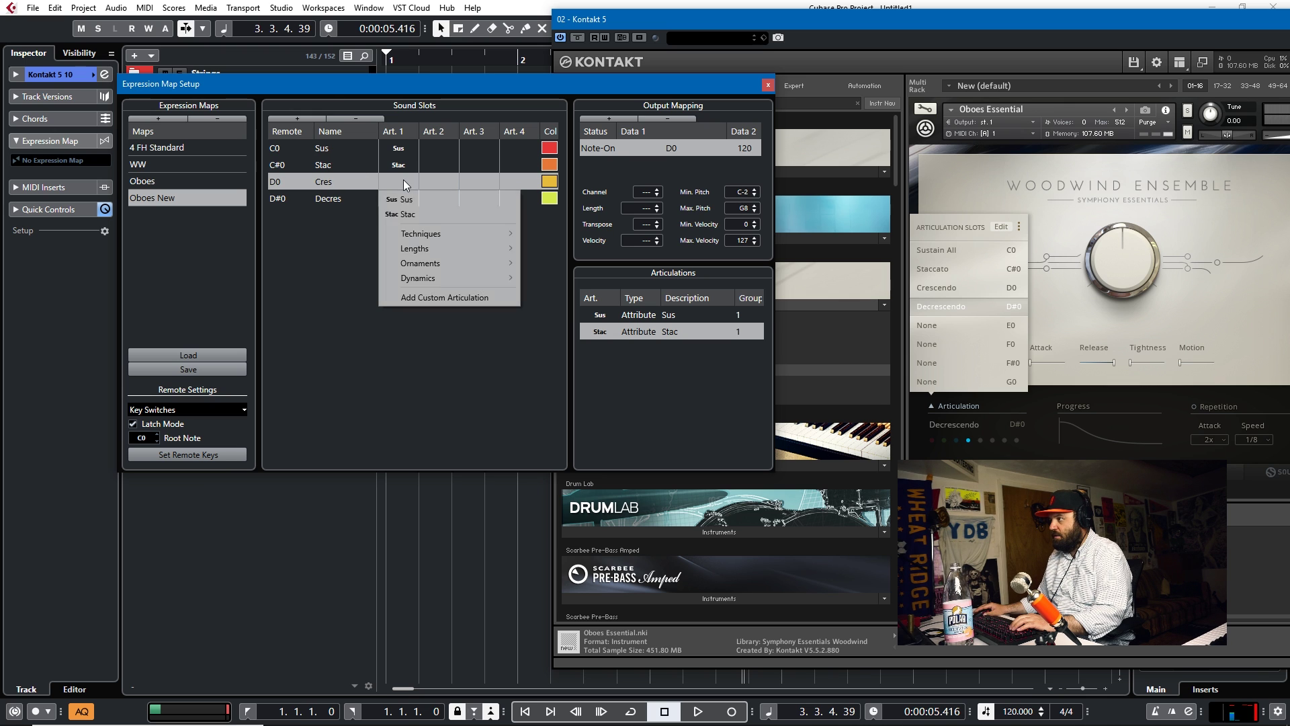
pyautogui.click(431, 296)
pyautogui.click(597, 349)
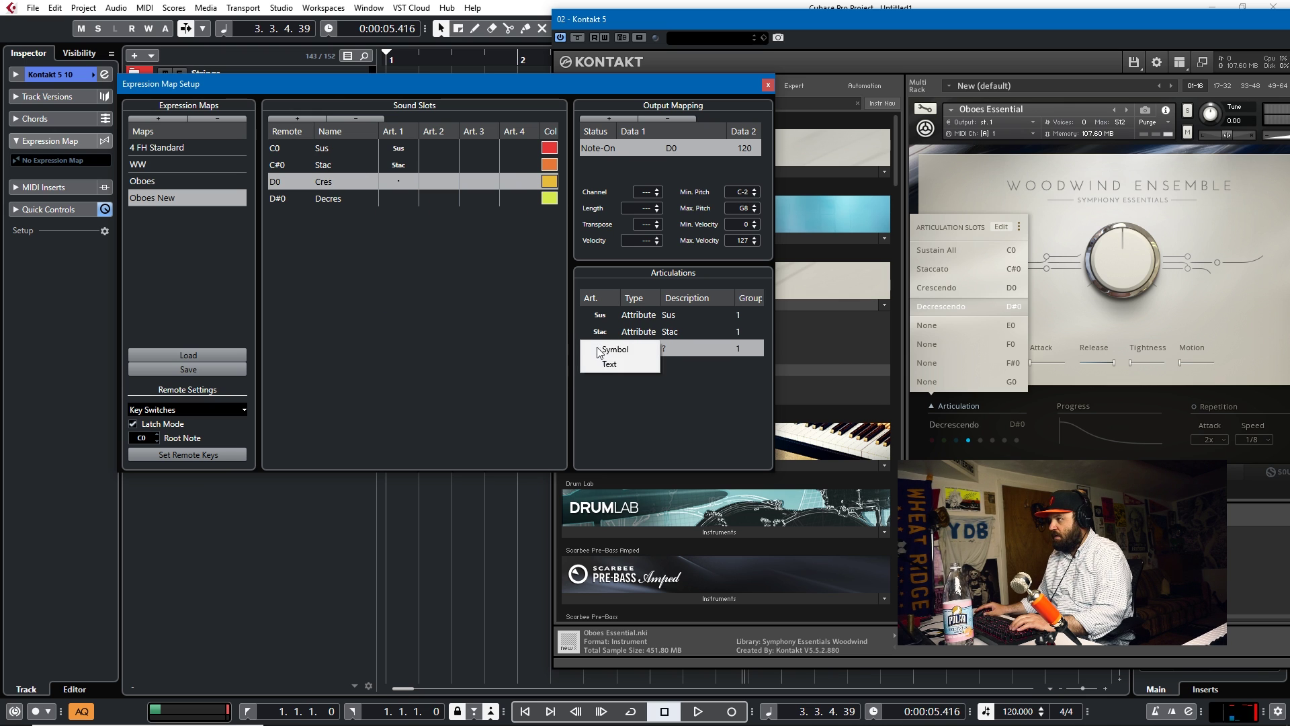
pyautogui.click(608, 365)
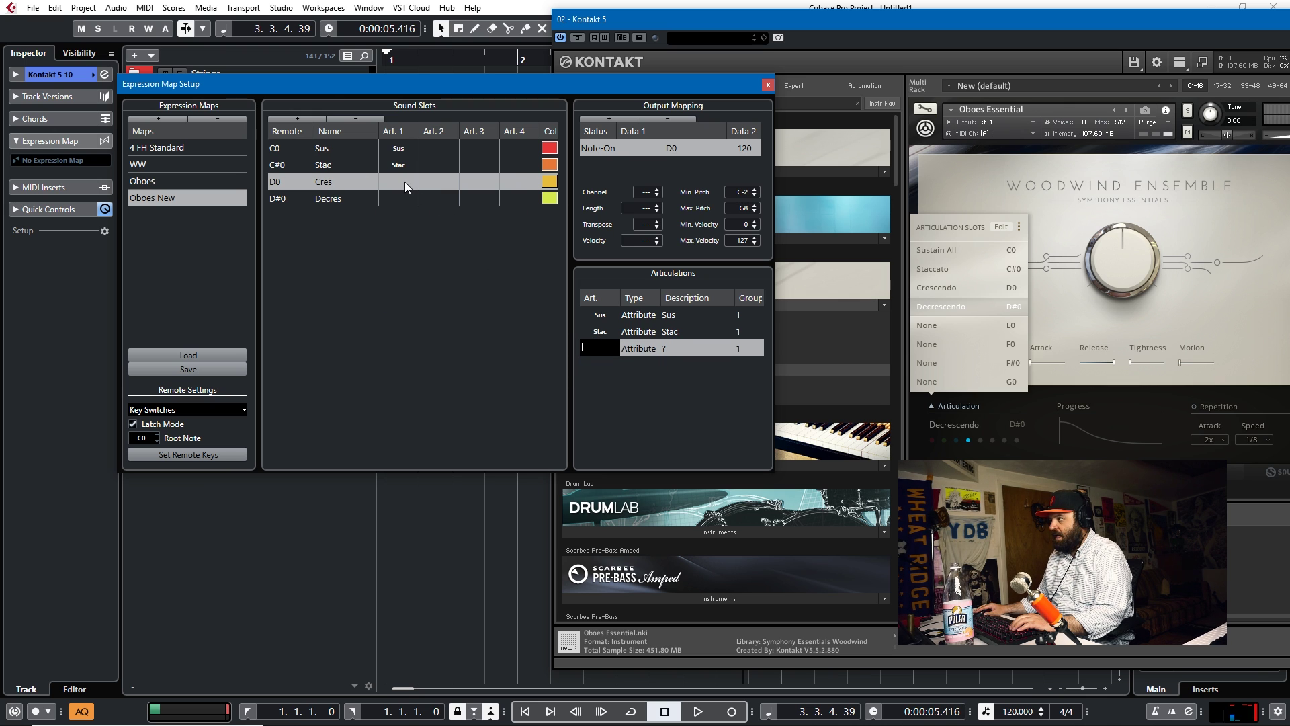
pyautogui.write('Cres')
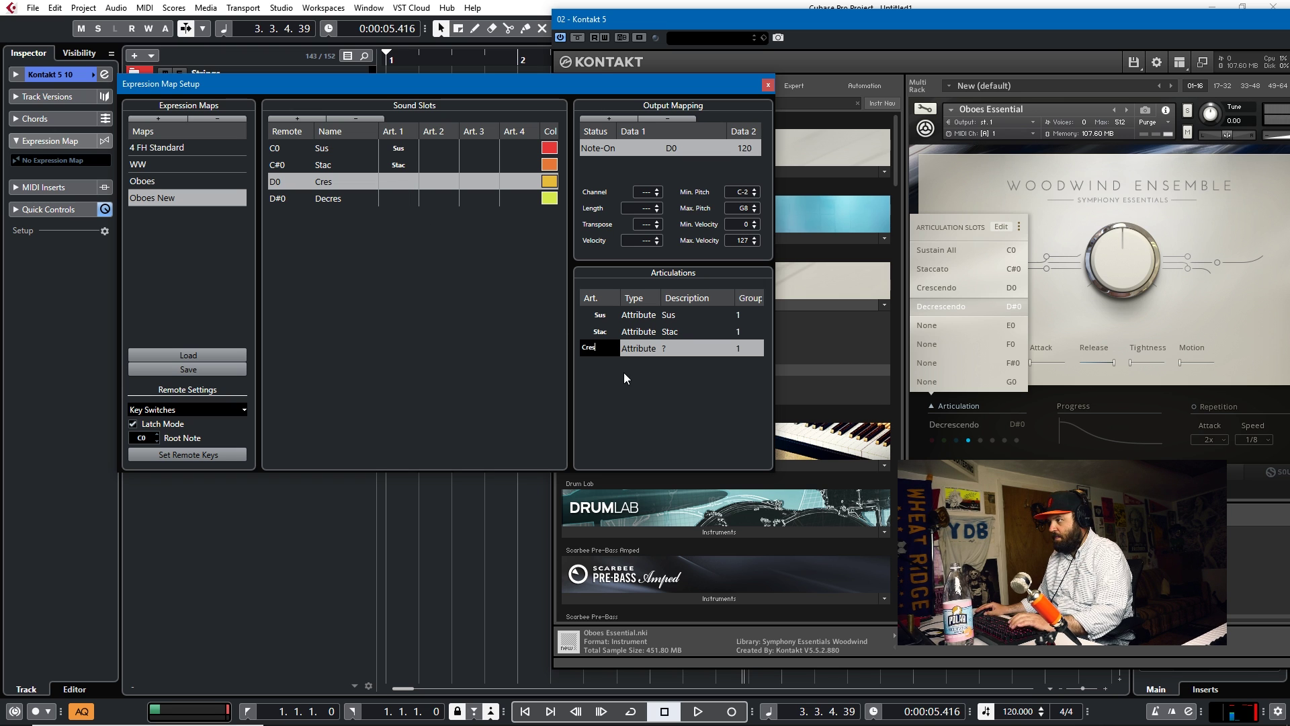
pyautogui.press('Return')
# Give the Decres slot a custom articulation labelled 'Decres'.
pyautogui.click(334, 199)
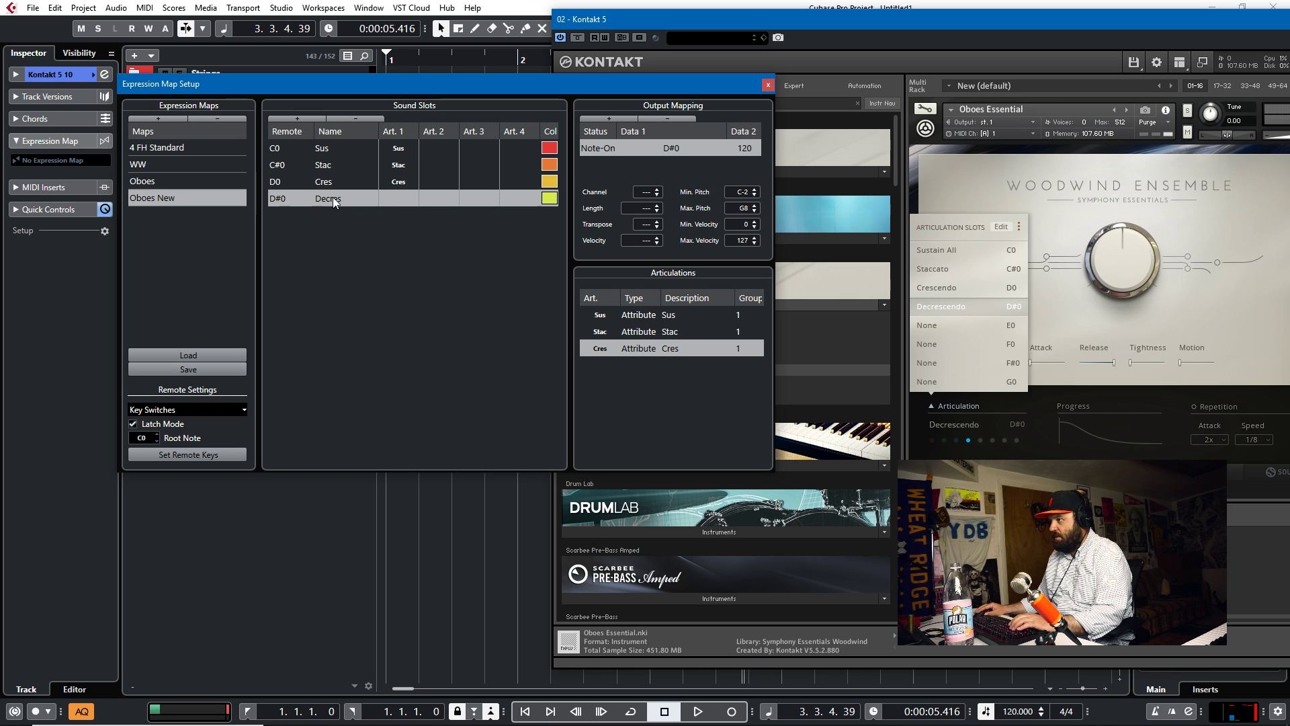
pyautogui.click(389, 202)
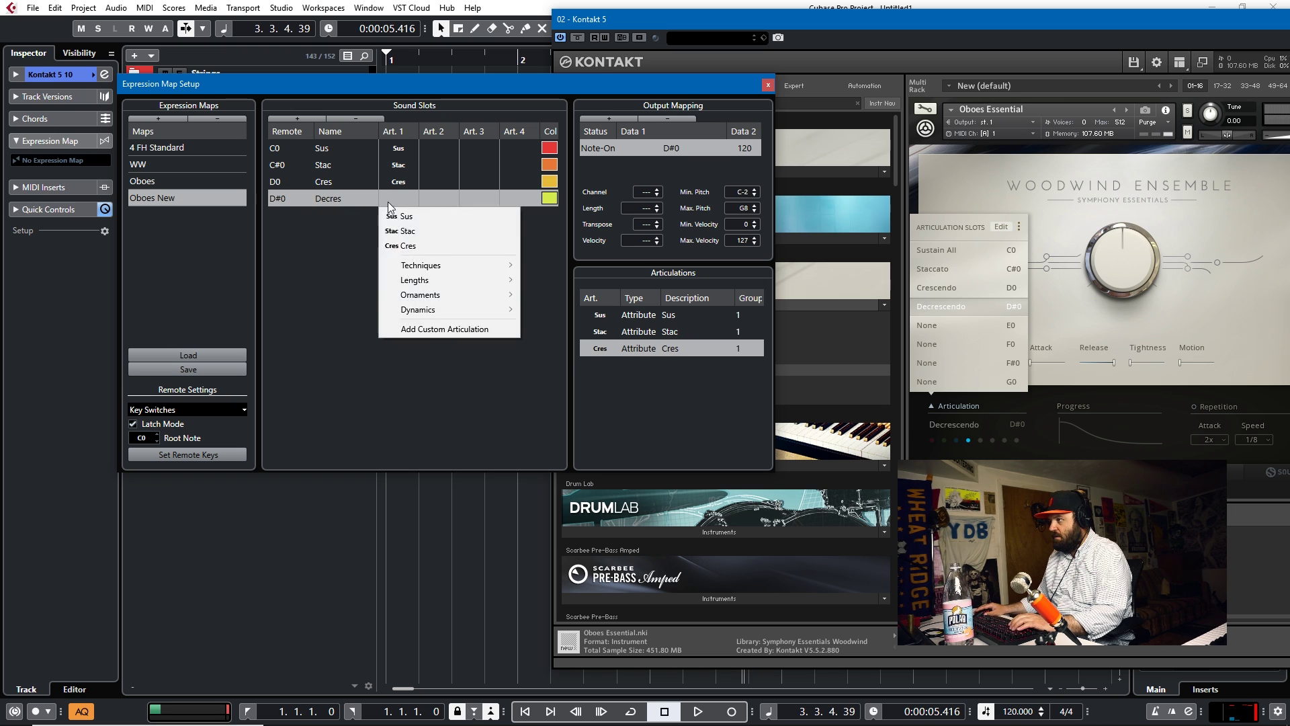
pyautogui.click(429, 328)
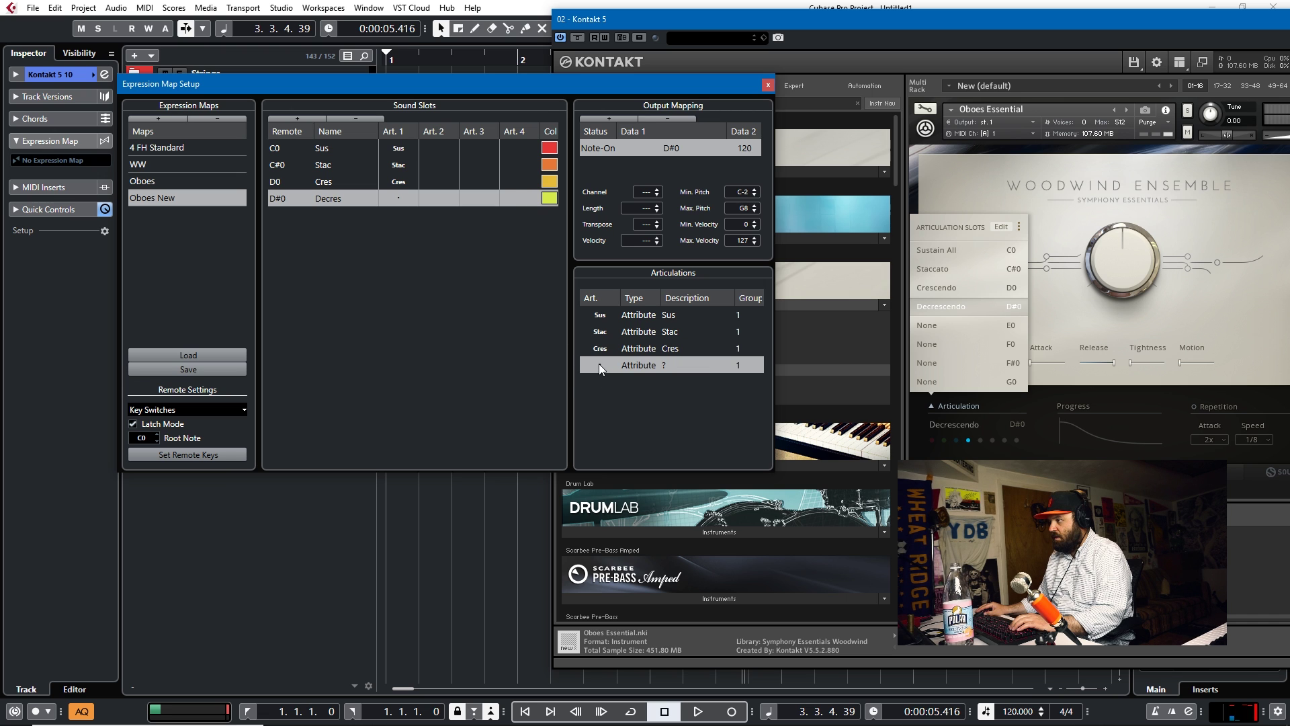
pyautogui.doubleClick(599, 364)
pyautogui.write('Decre')
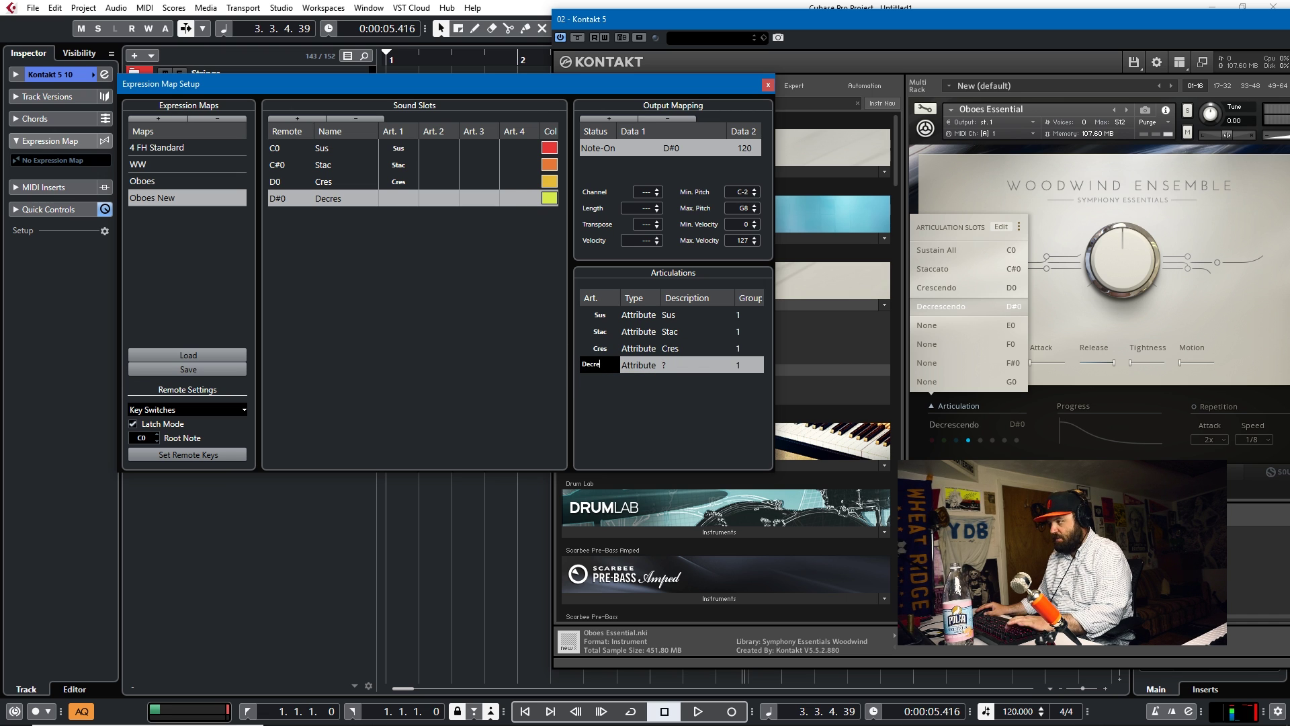
pyautogui.write('s')
pyautogui.press('Return')
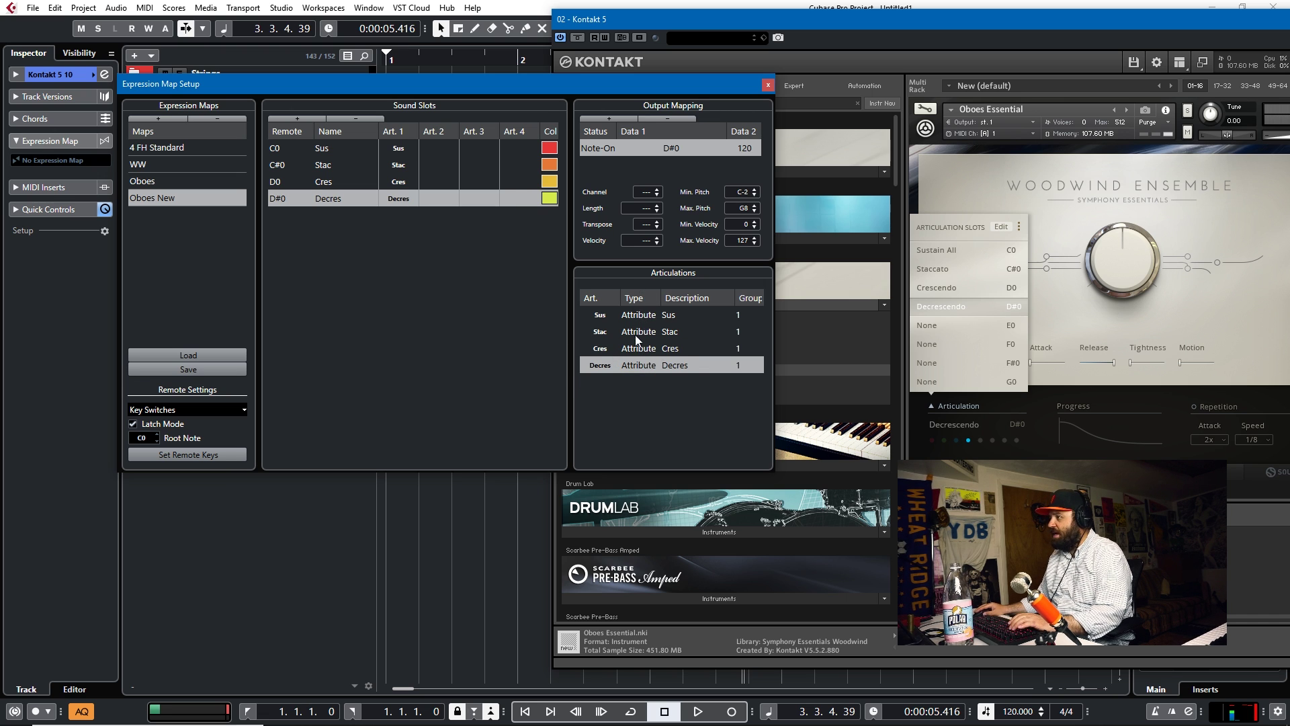
# Change the Sus, Stac, Cres and Decres articulations from Attribute to Direction type.
pyautogui.click(637, 317)
pyautogui.click(636, 317)
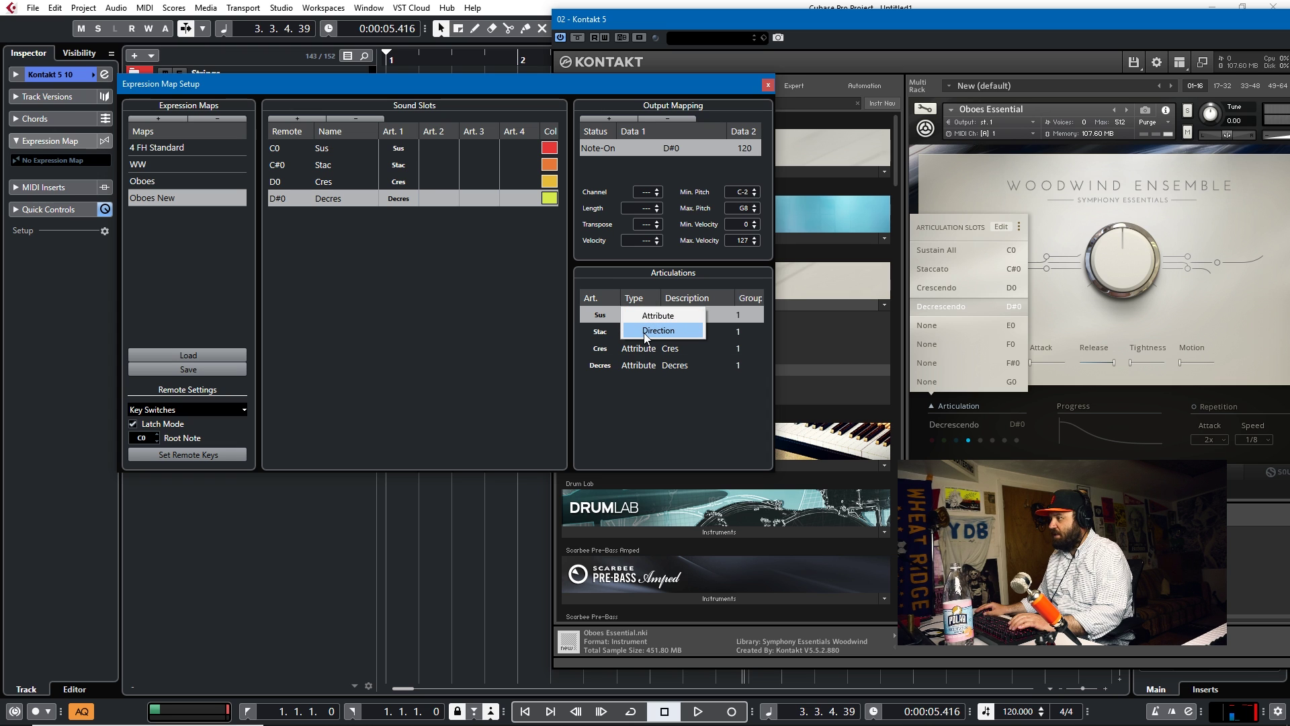
pyautogui.click(645, 330)
pyautogui.click(634, 332)
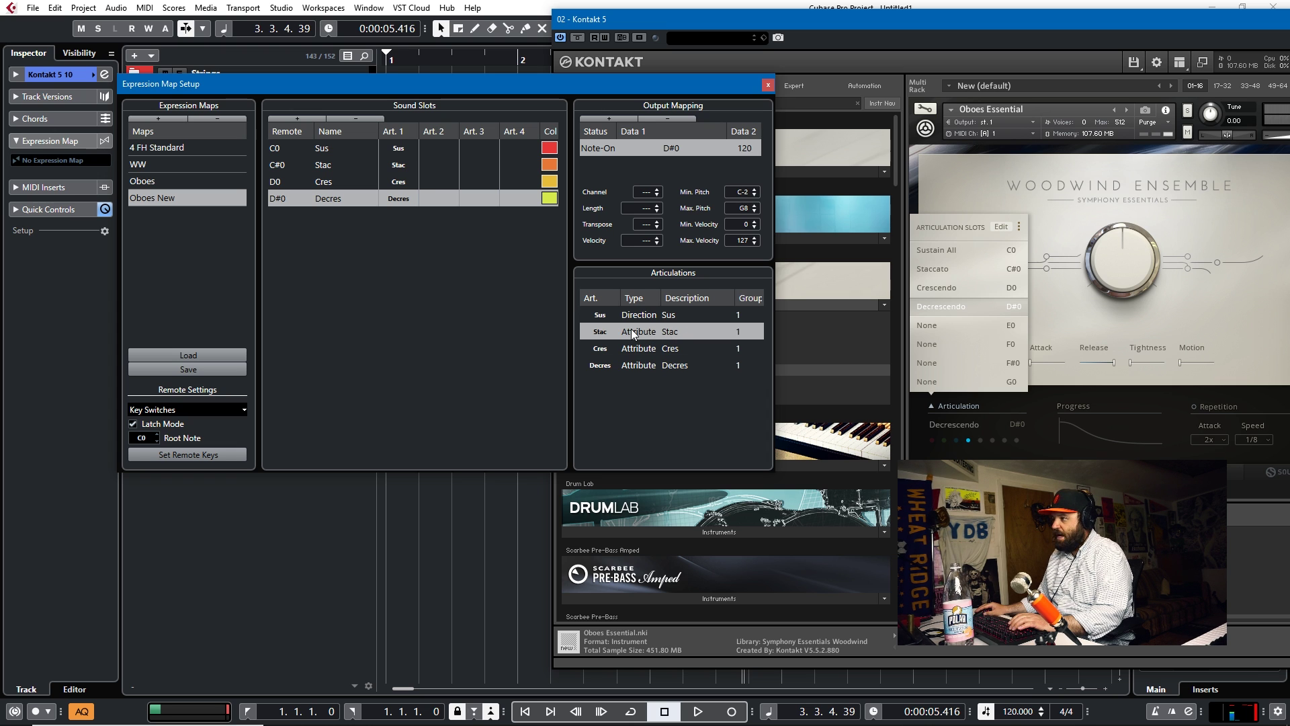
pyautogui.click(631, 332)
pyautogui.click(638, 345)
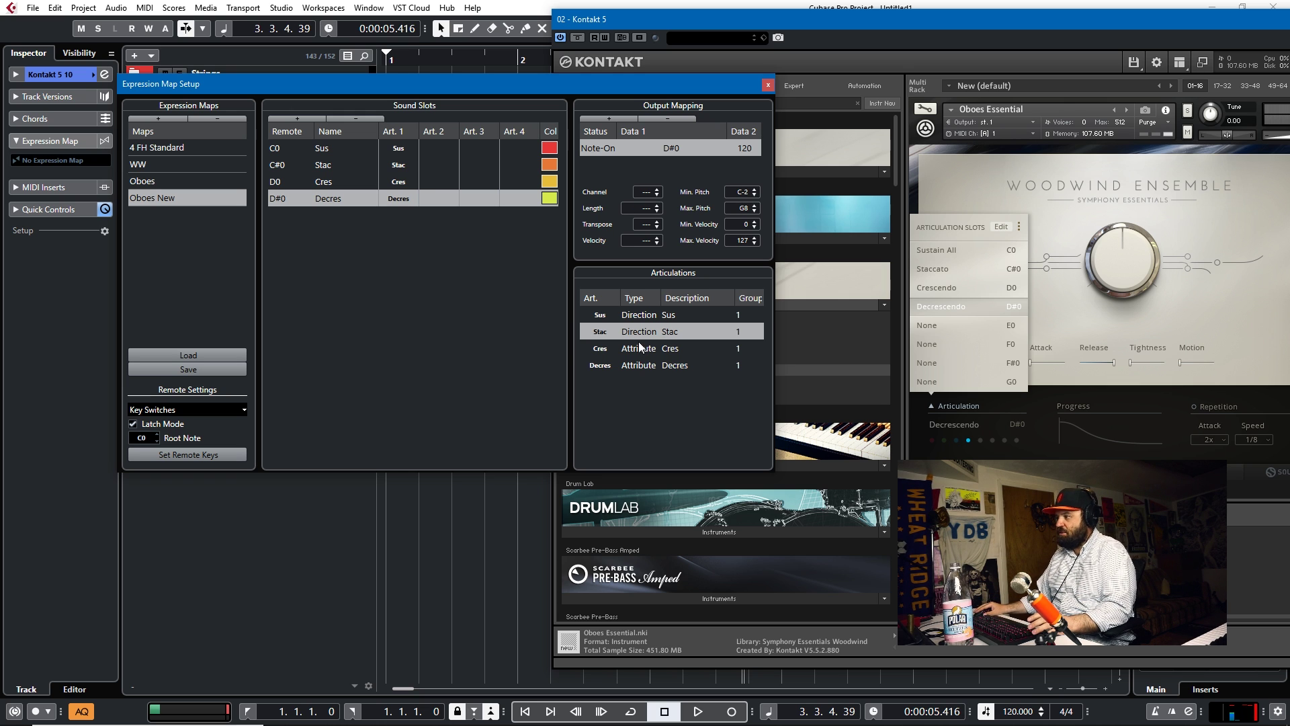
pyautogui.click(639, 347)
pyautogui.click(639, 348)
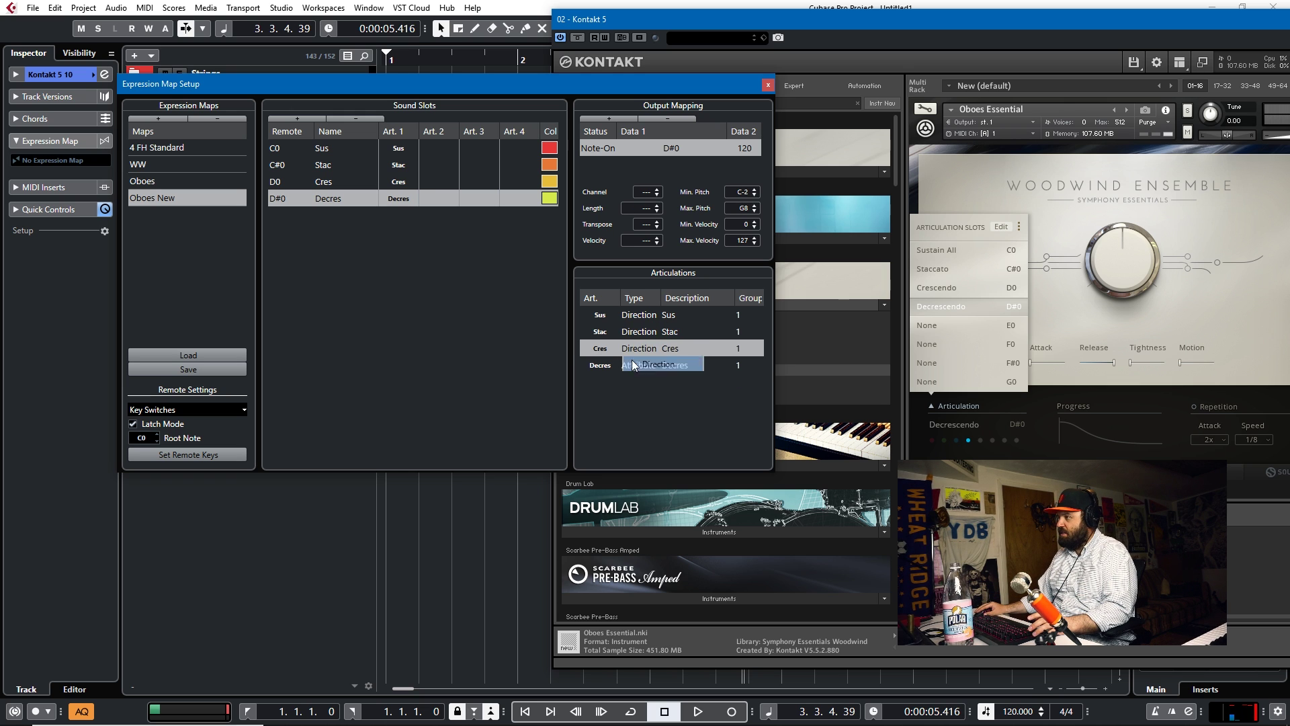
pyautogui.click(630, 364)
pyautogui.click(629, 364)
pyautogui.click(643, 380)
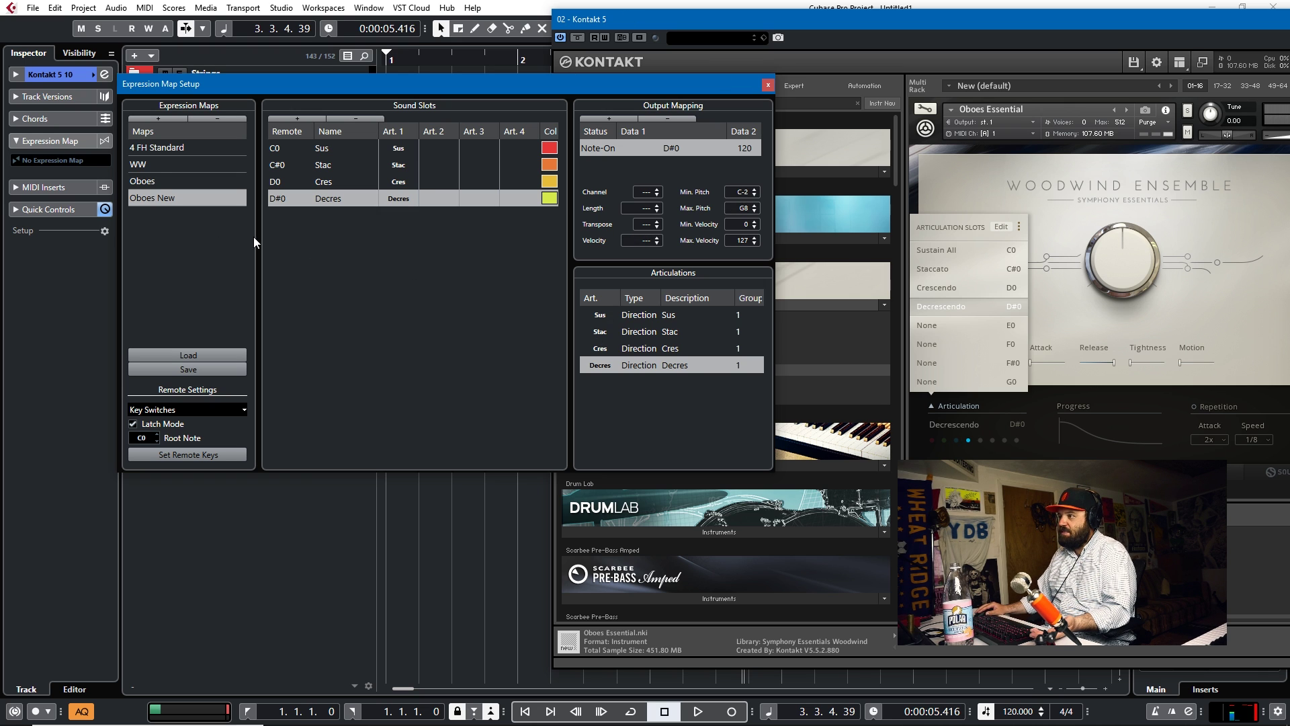
# Assign the Oboes New map to the Kontakt 5 10 track and draw a two-bar part.
pyautogui.click(767, 87)
pyautogui.click(57, 160)
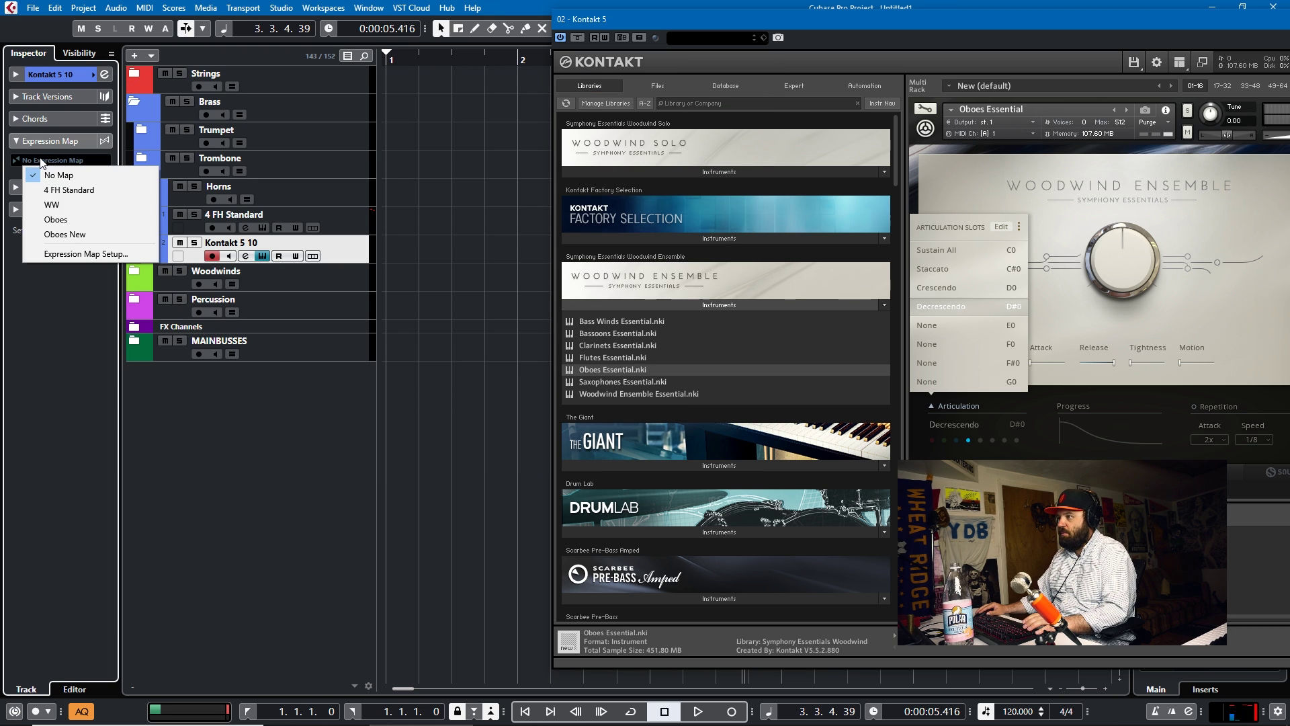
pyautogui.click(59, 235)
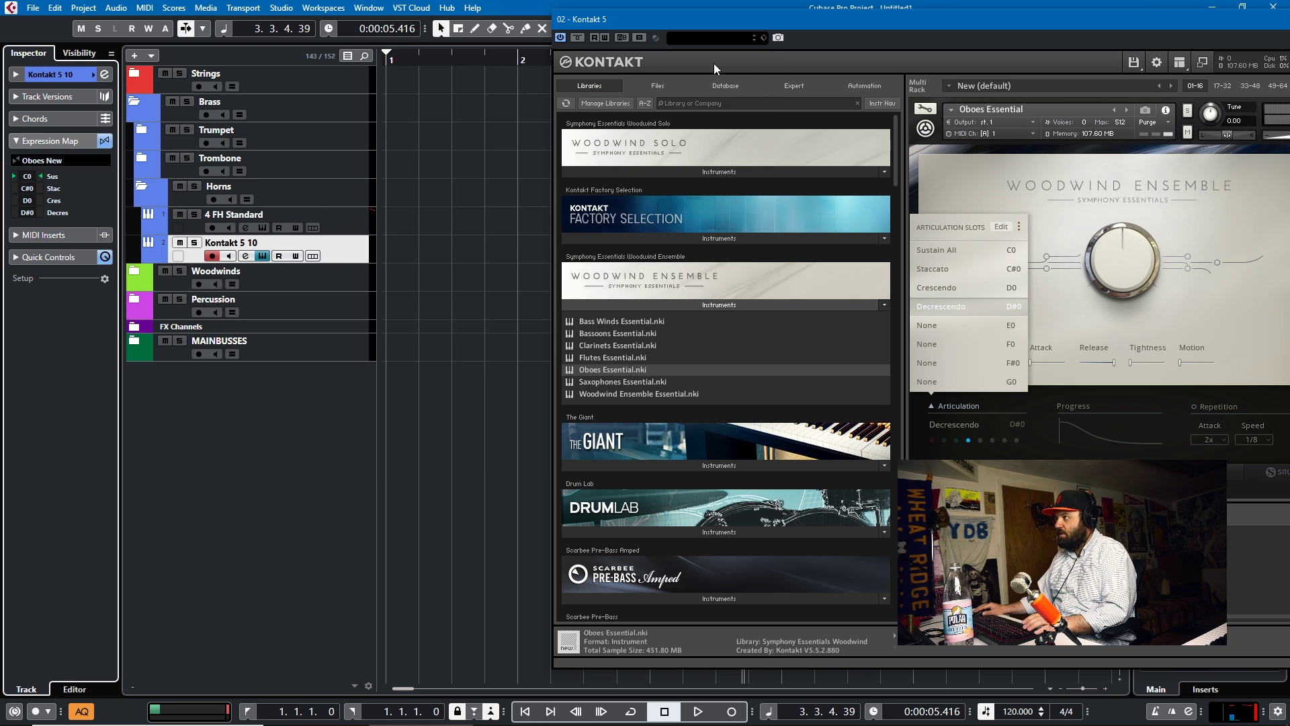
pyautogui.moveTo(699, 19); pyautogui.dragTo(906, 80)
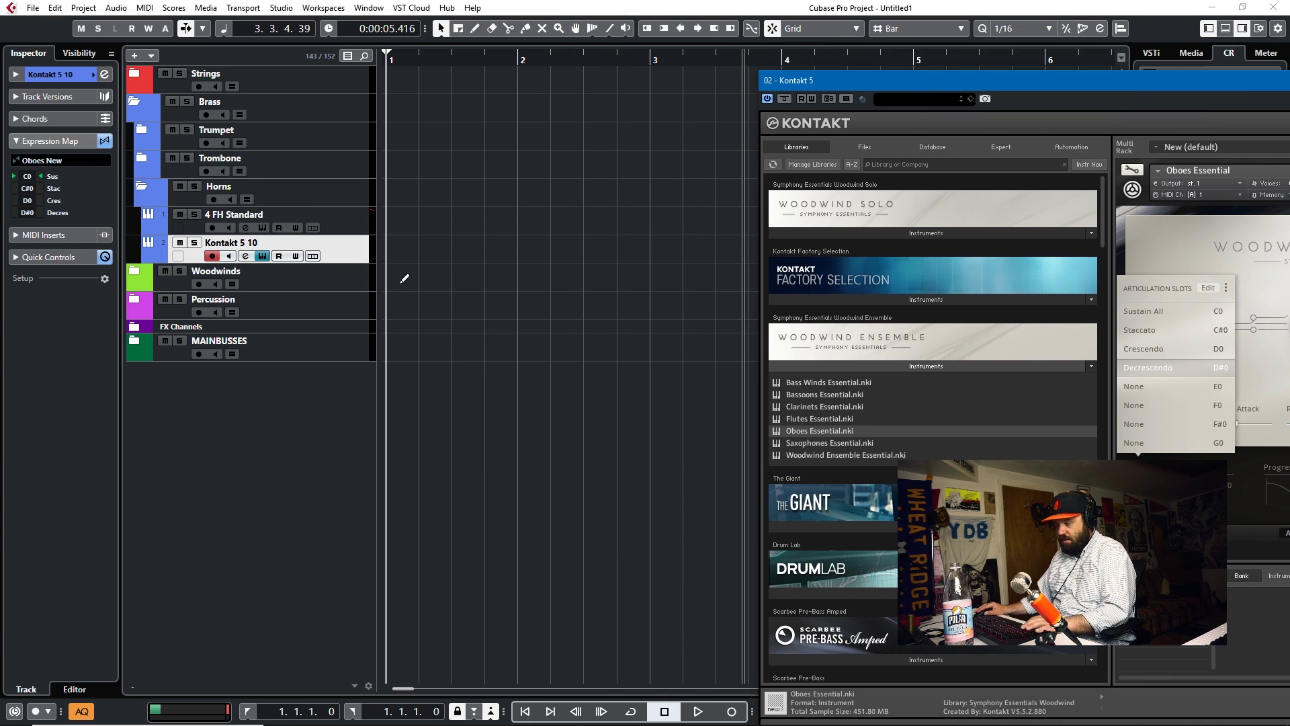
pyautogui.moveTo(393, 237); pyautogui.dragTo(580, 264)
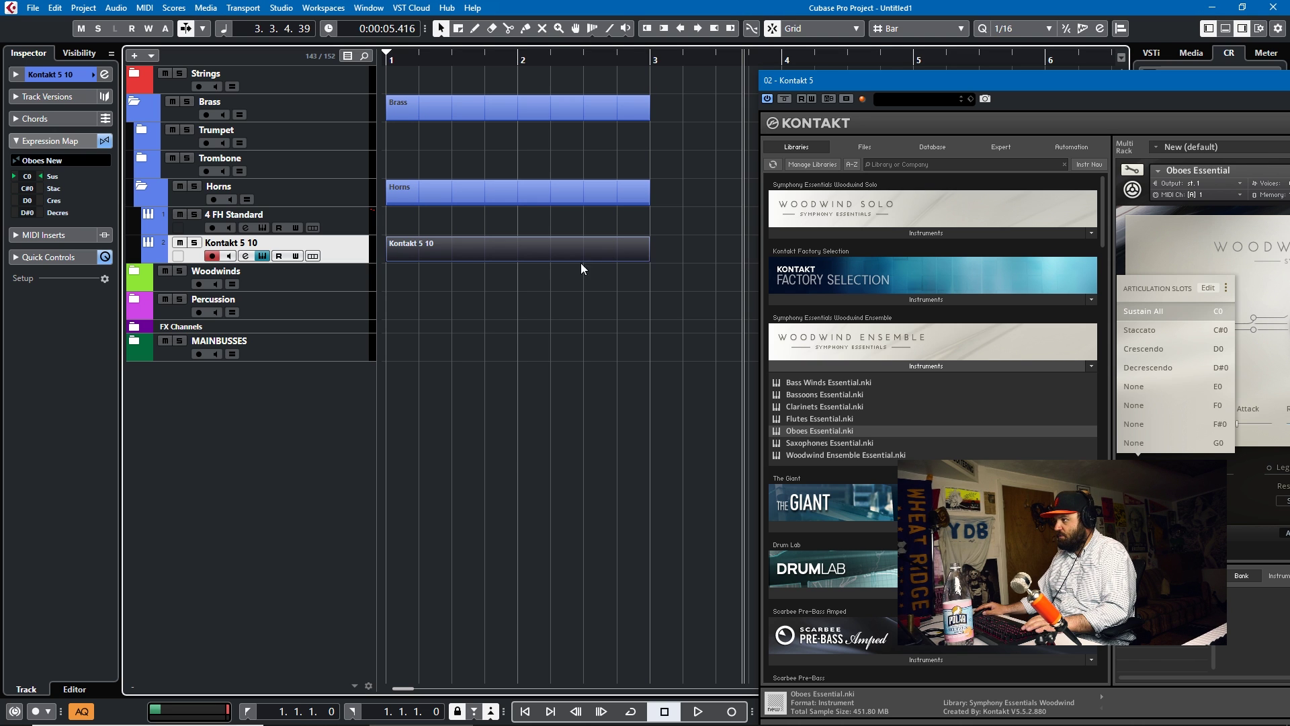
# In the new part, write four consecutive two-beat notes: C3, C#3, D3 and D#3.
pyautogui.doubleClick(460, 251)
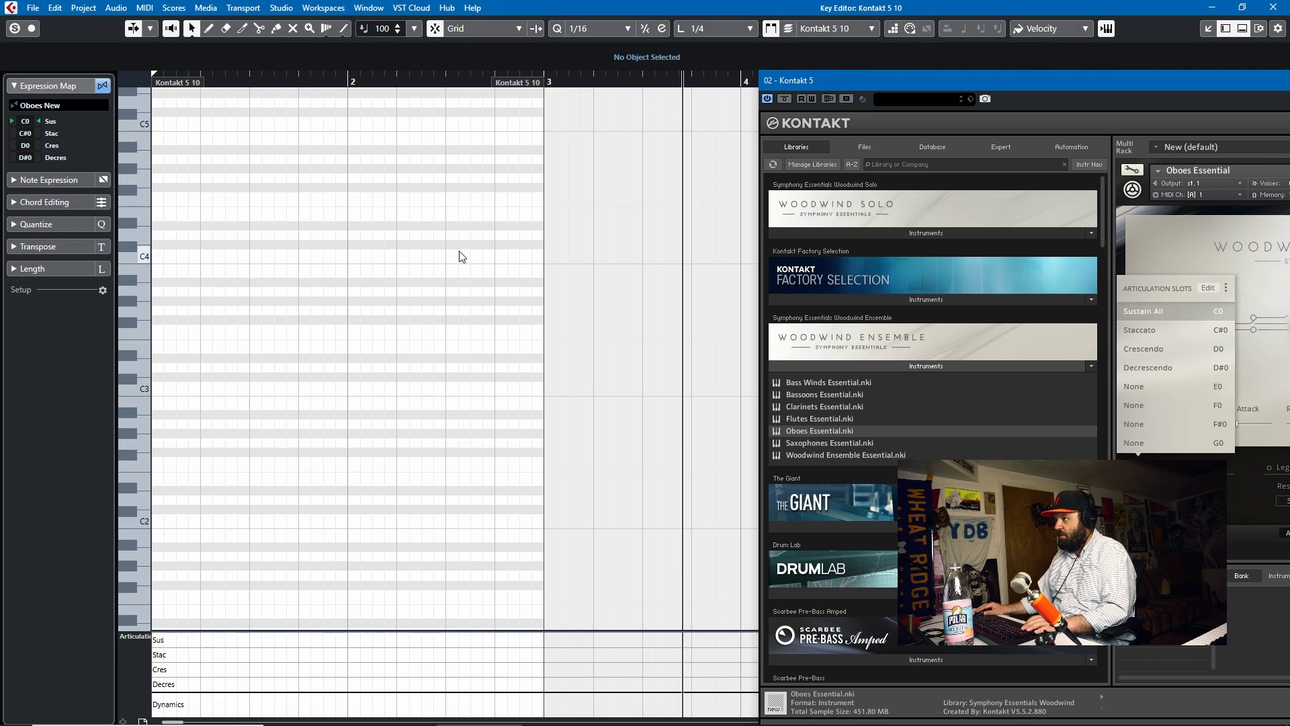
pyautogui.click(156, 385)
pyautogui.moveTo(197, 384); pyautogui.dragTo(249, 383)
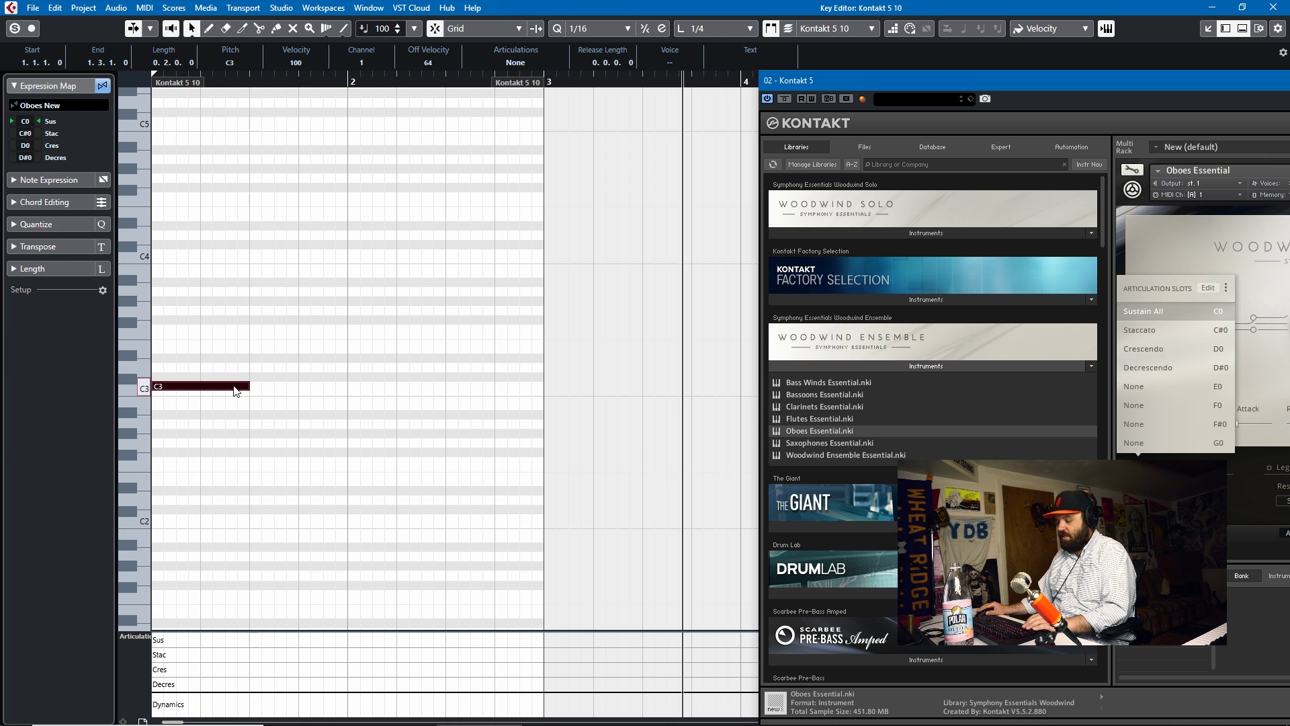
pyautogui.hotkey('alt', 'd')
pyautogui.press('Up')
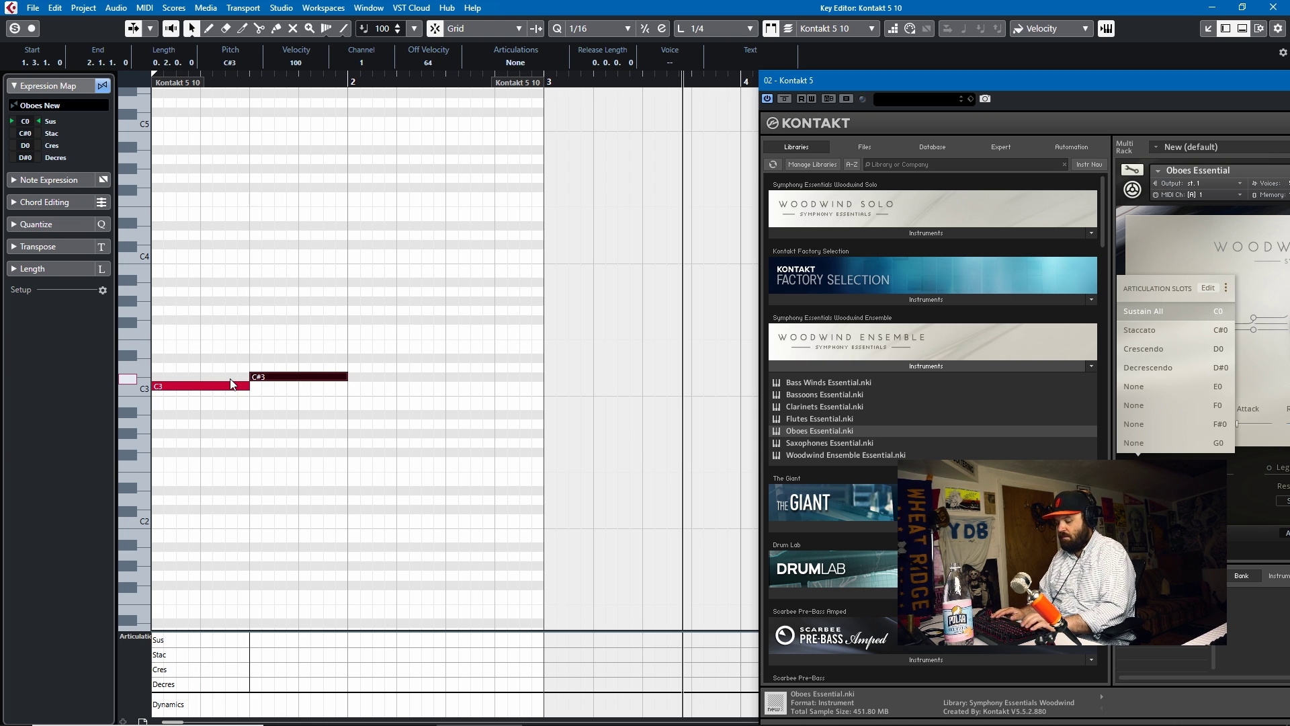
pyautogui.hotkey('alt', 'd')
pyautogui.press('Up')
pyautogui.hotkey('alt', 'd')
pyautogui.press('Up')
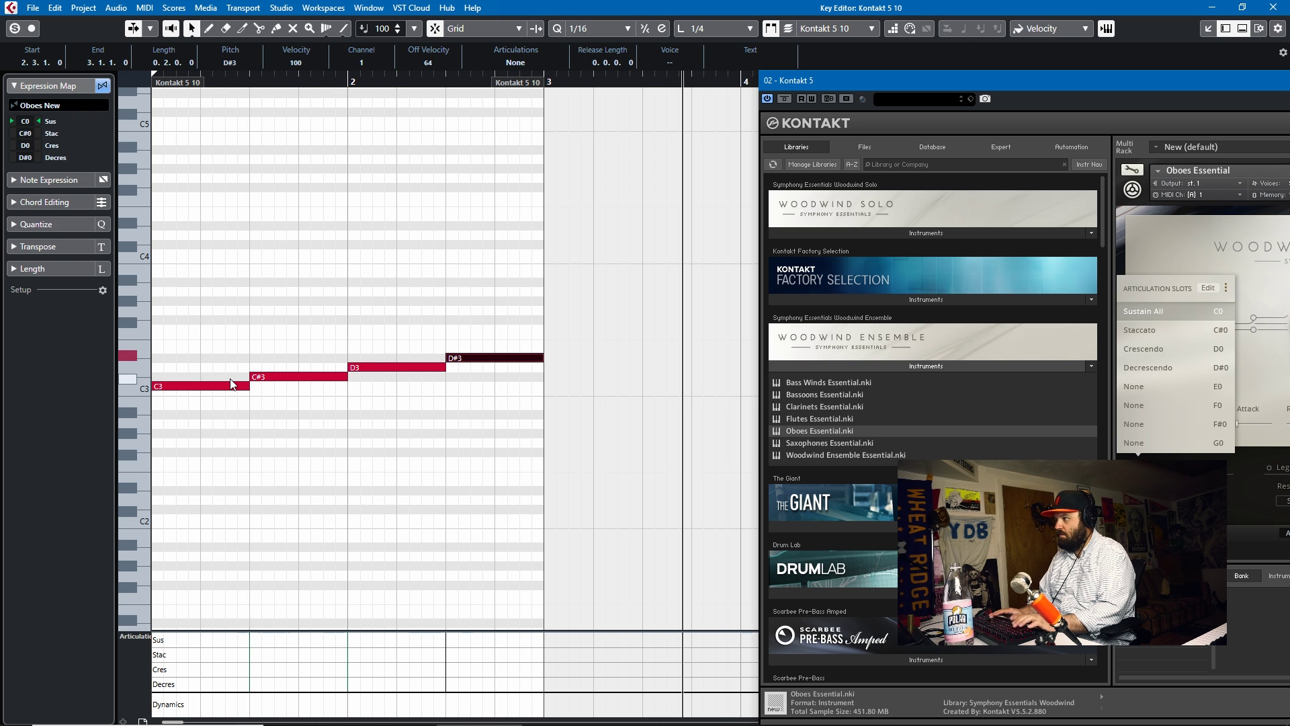
pyautogui.click(176, 288)
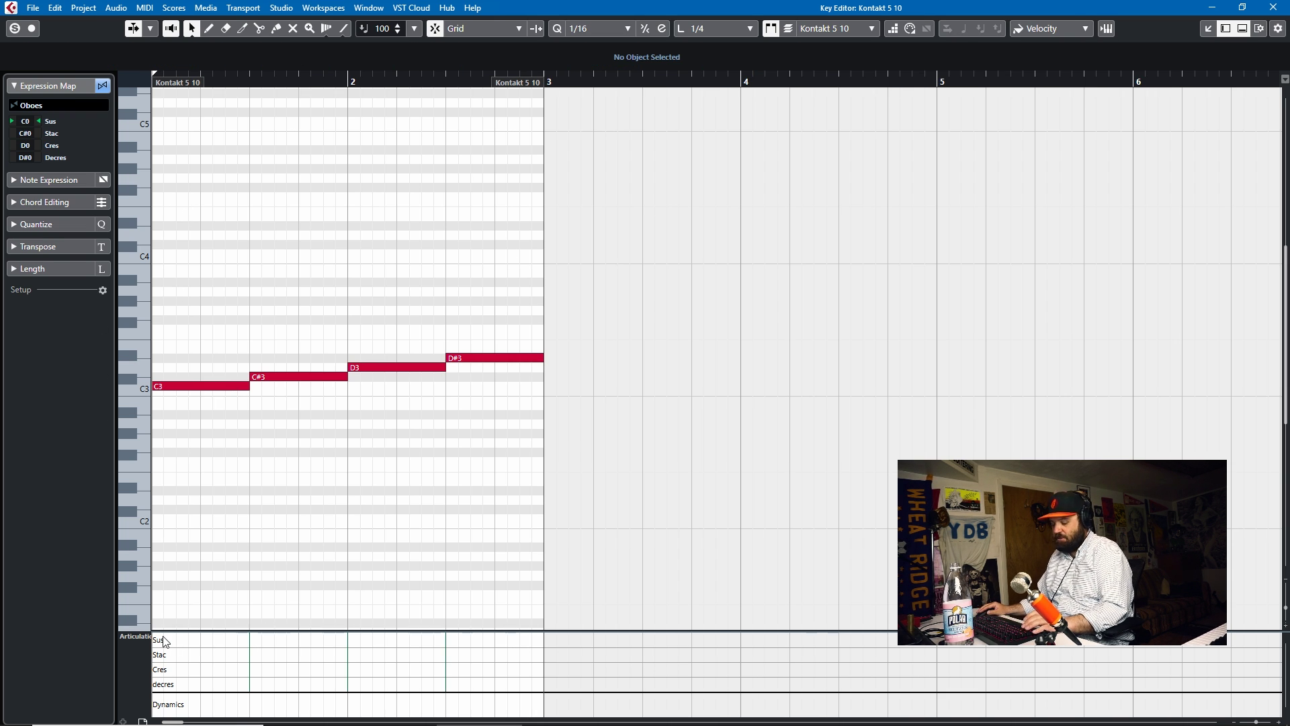
# Set Sus, Stac, Cres and Decres articulations under the four notes and play the part.
pyautogui.click(204, 641)
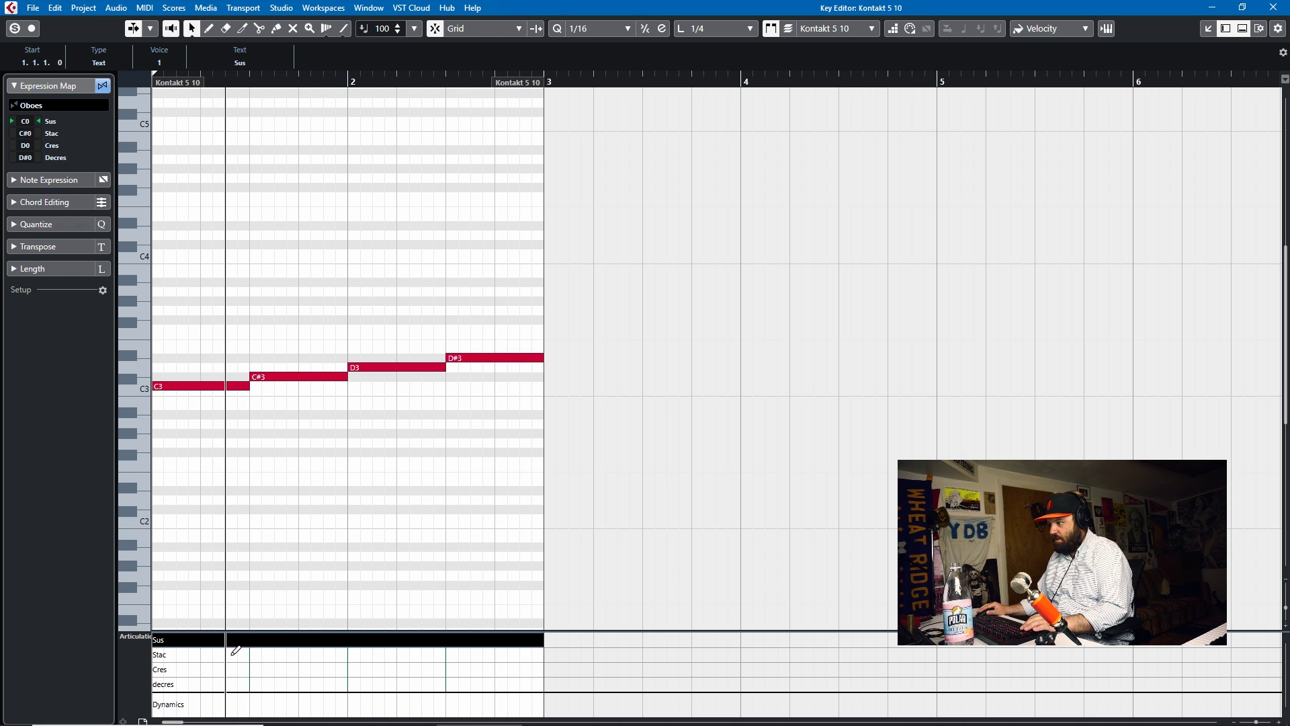
pyautogui.click(262, 652)
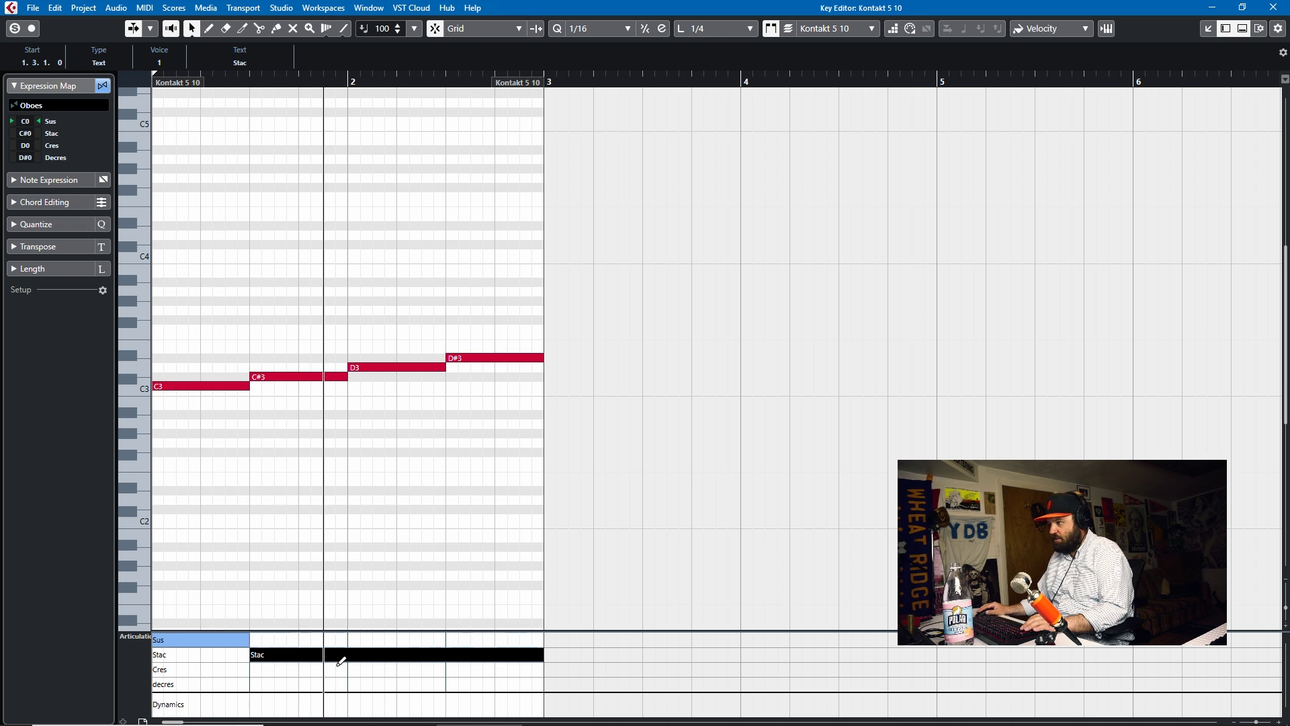
pyautogui.click(355, 669)
pyautogui.click(473, 680)
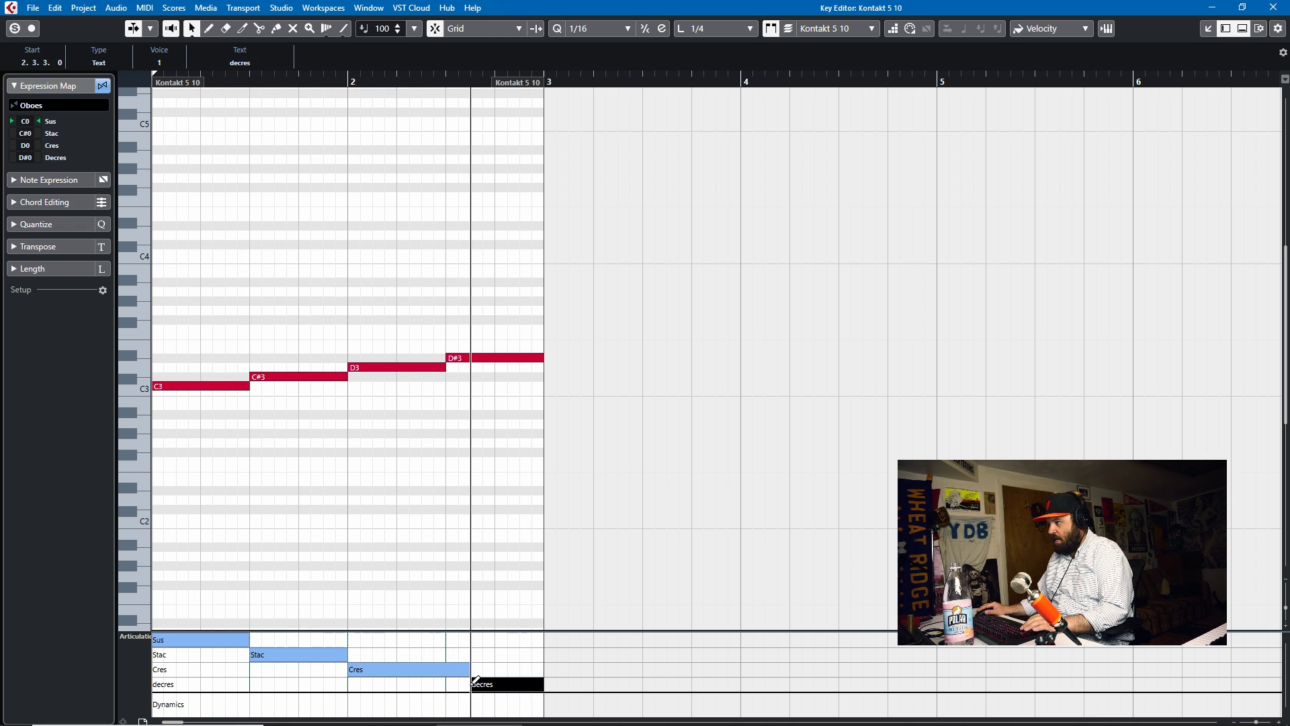
pyautogui.click(37, 108)
pyautogui.click(40, 178)
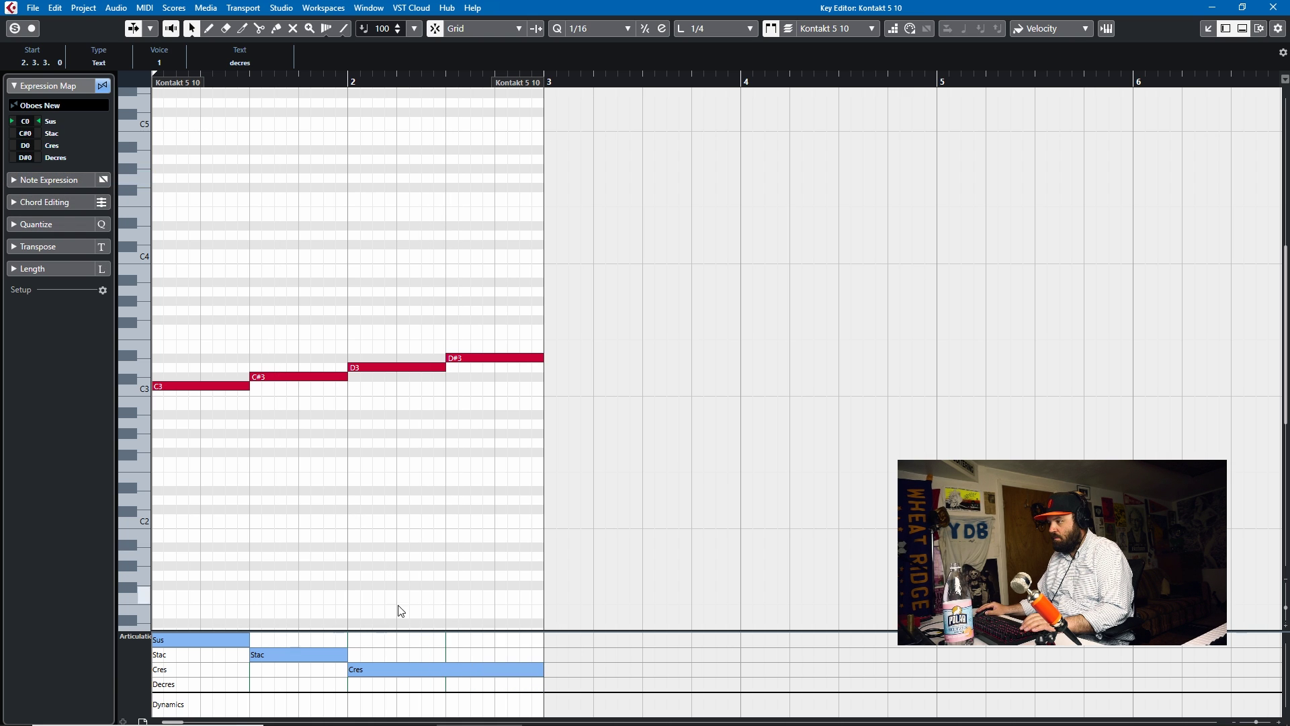
pyautogui.click(451, 683)
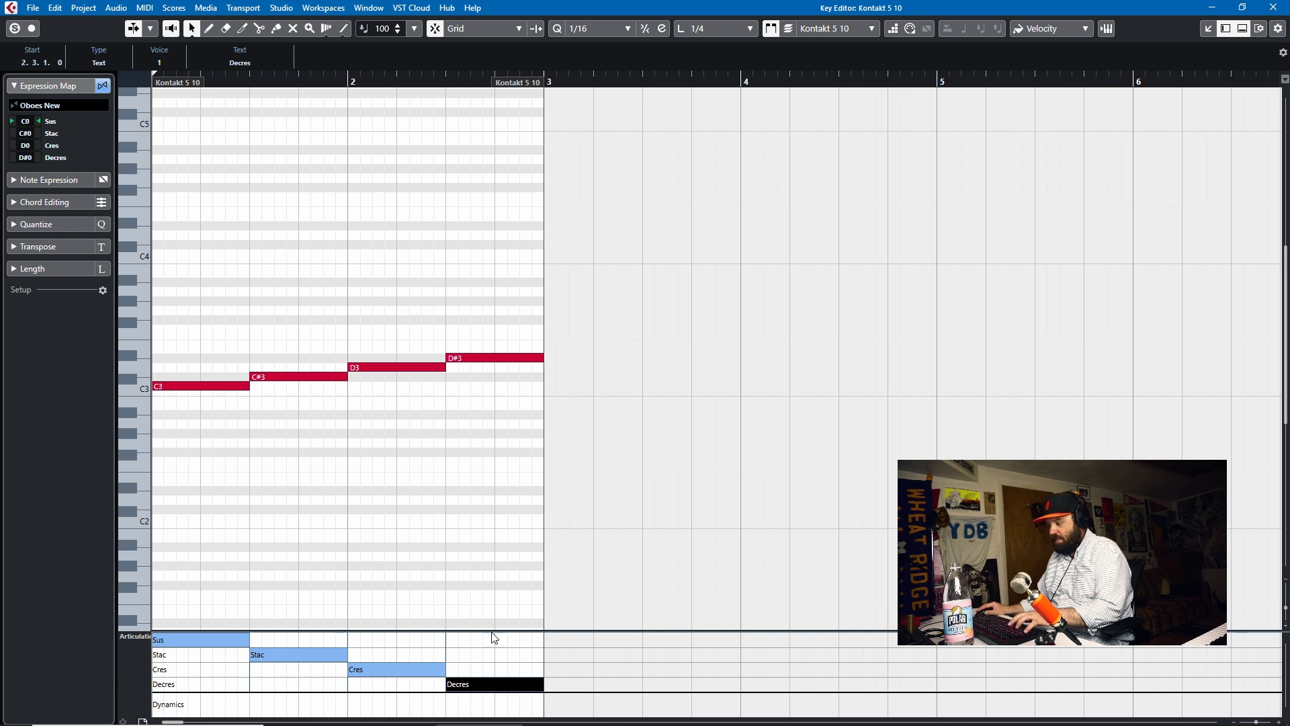
pyautogui.press('space')
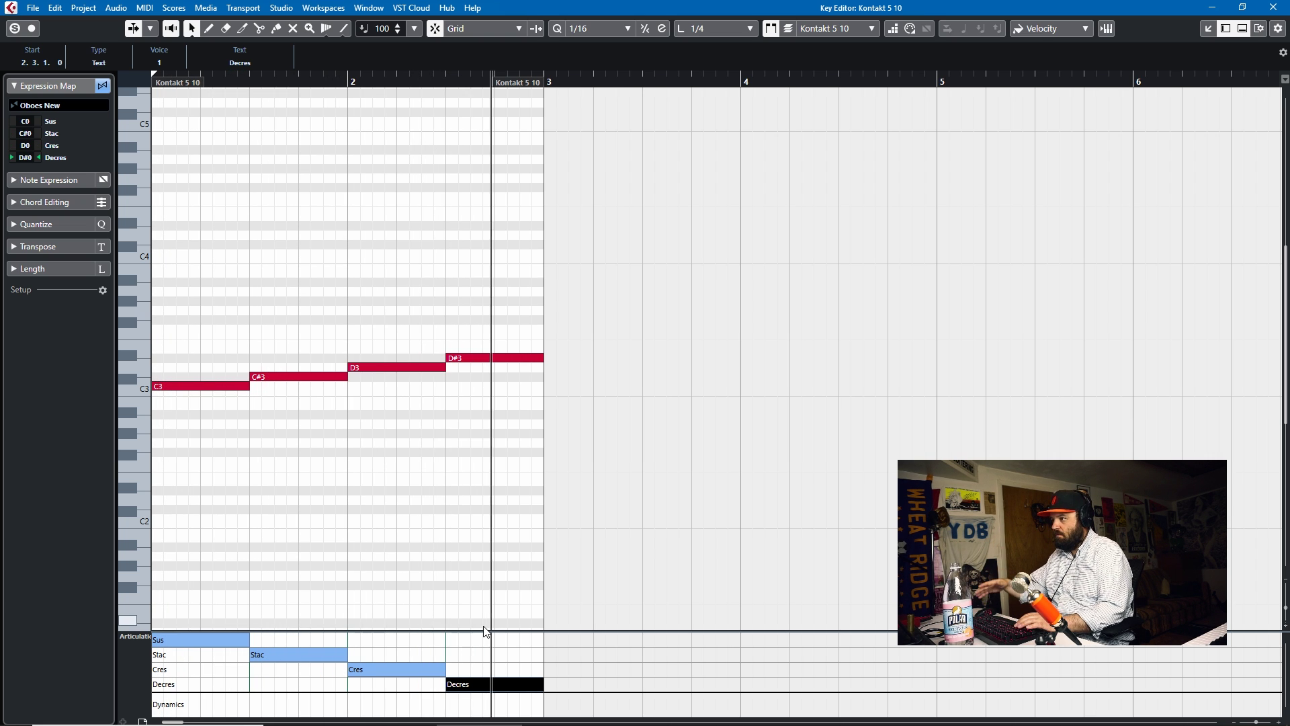
# Close the Key Editor to view the Kontakt 5 10 track's two-bar oboe part.
pyautogui.click(1274, 7)
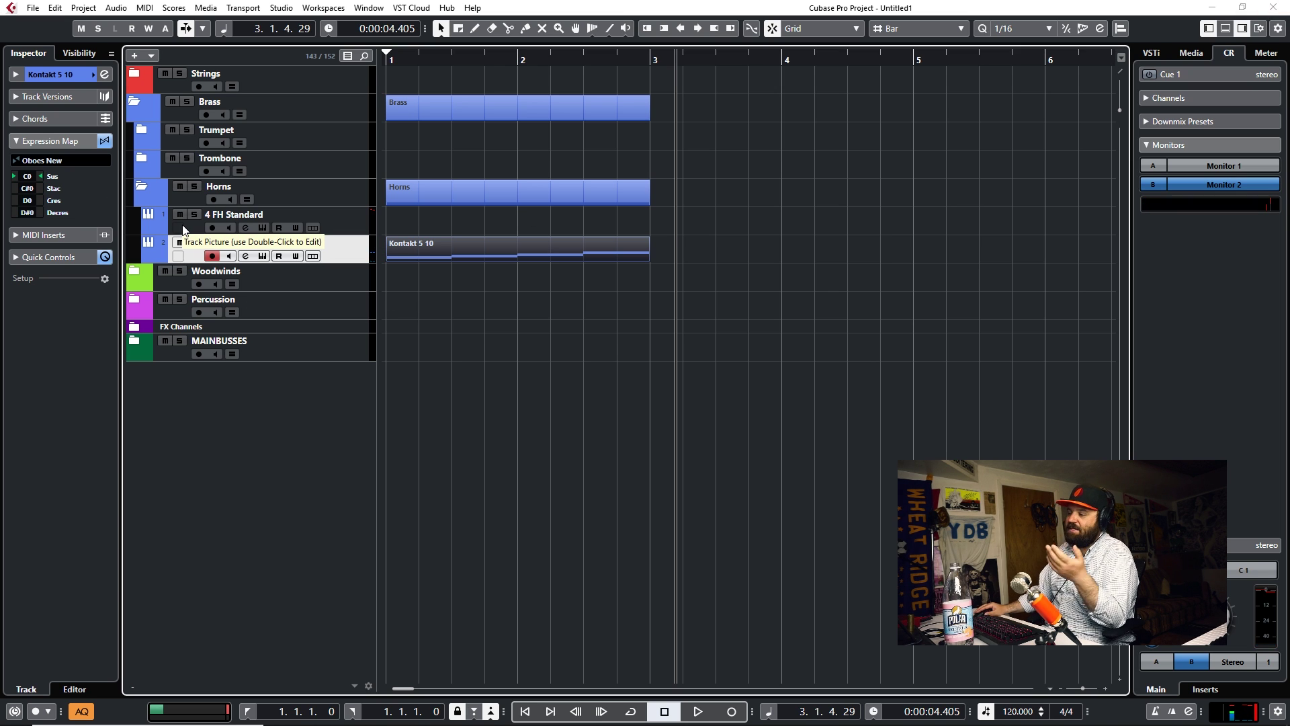